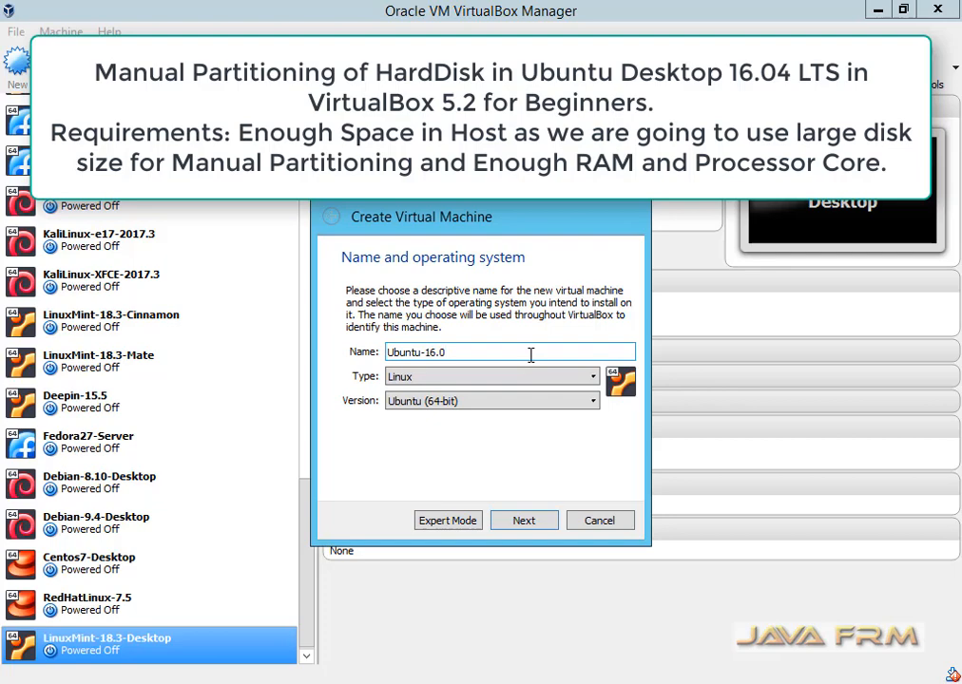
# - Name the VM Ubuntu-16.04-Desktop, give it 16384 MB of memory, and choose to create a new virtual hard disk
pyautogui.write('4-Desk')
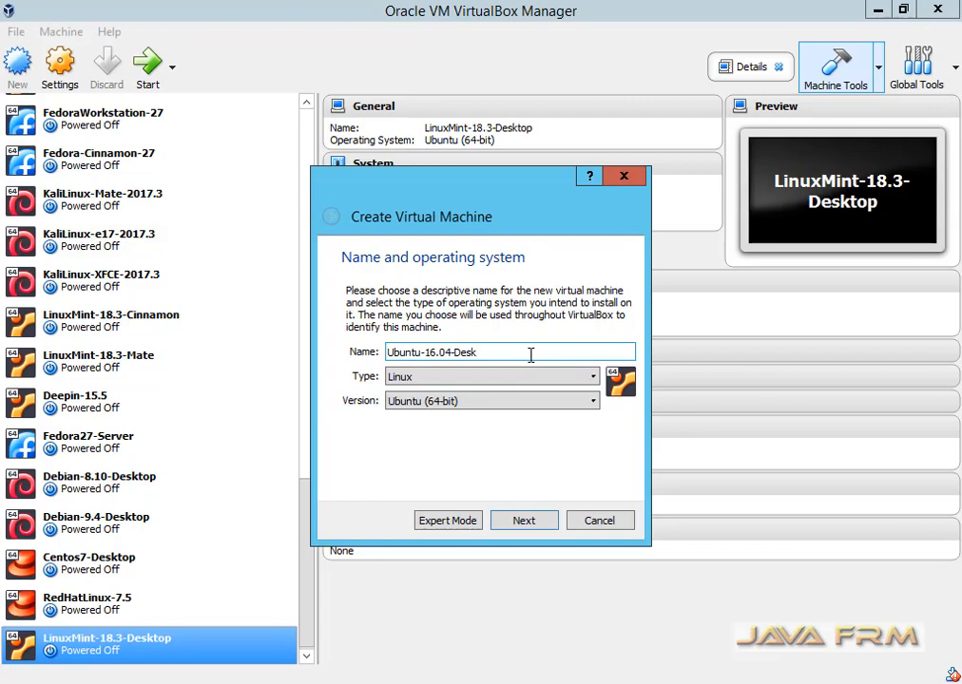
pyautogui.write('top')
pyautogui.click(532, 522)
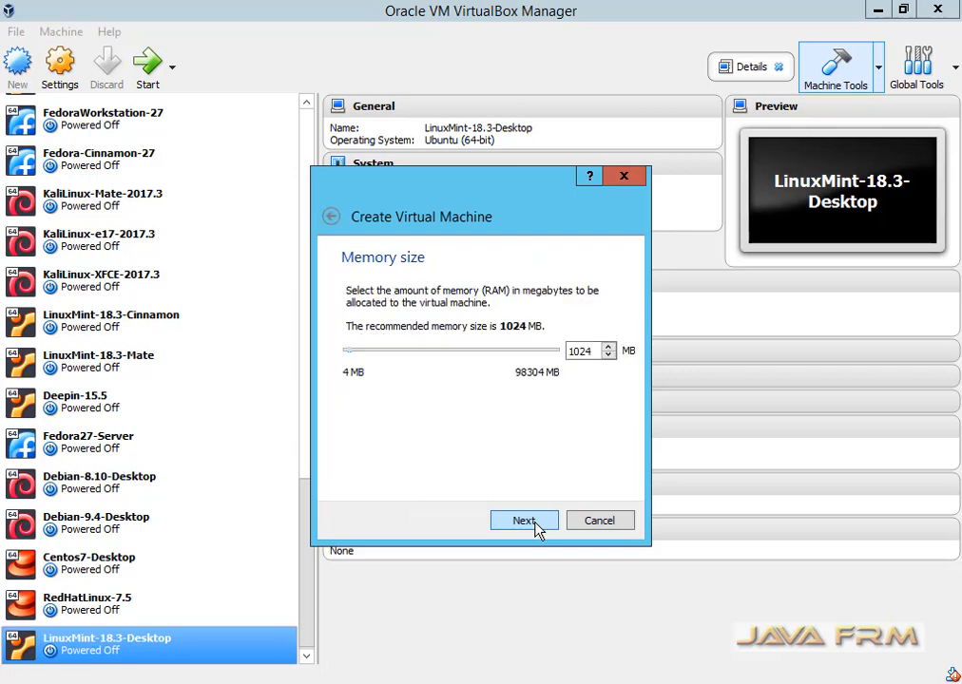
pyautogui.doubleClick(597, 355)
pyautogui.write('16384')
pyautogui.click(524, 521)
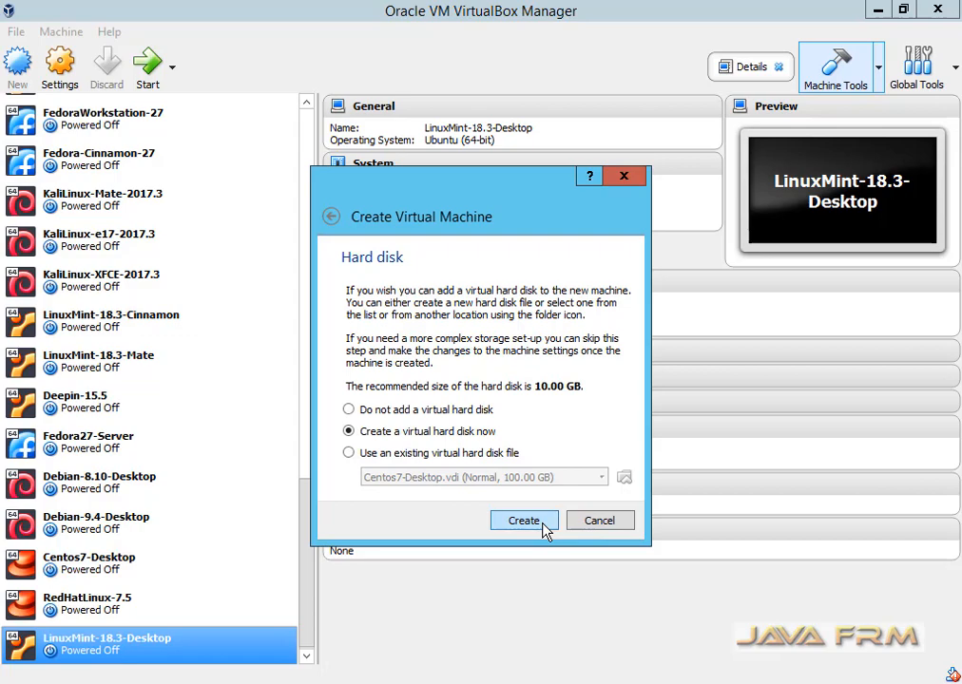
pyautogui.click(546, 531)
# - Create a dynamically allocated 160 GB VDI disk to finish the Ubuntu-16.04-Desktop machine
pyautogui.click(561, 551)
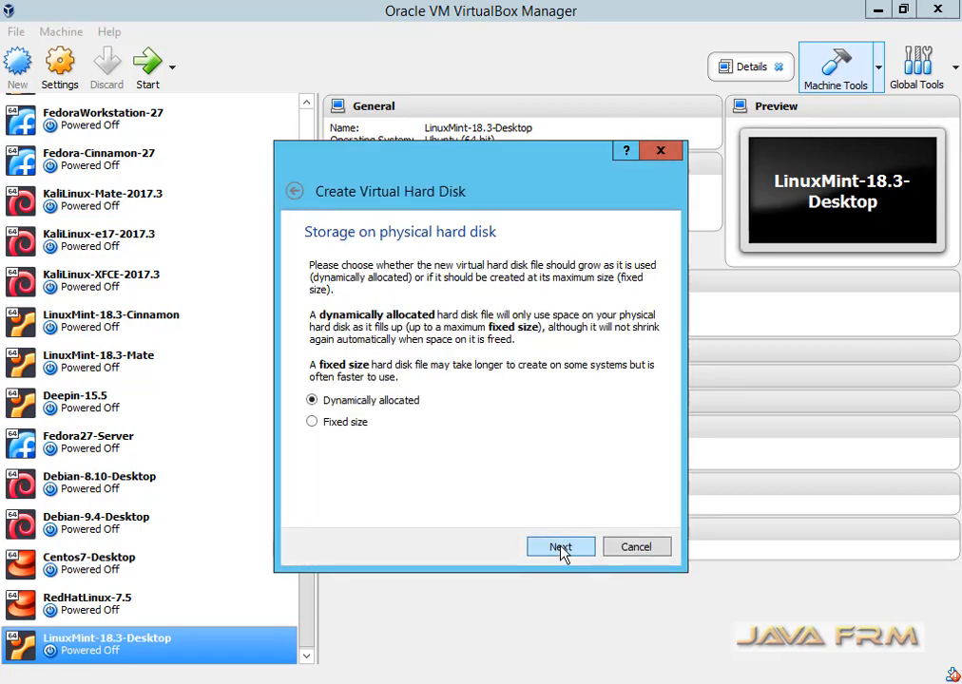
pyautogui.click(562, 551)
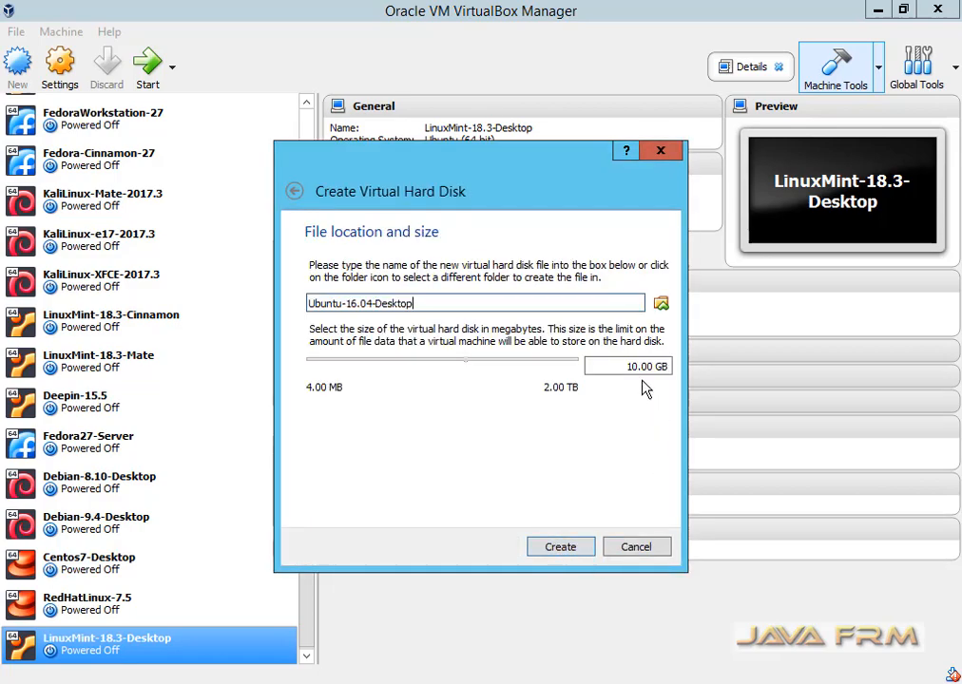
pyautogui.moveTo(639, 365); pyautogui.dragTo(625, 366)
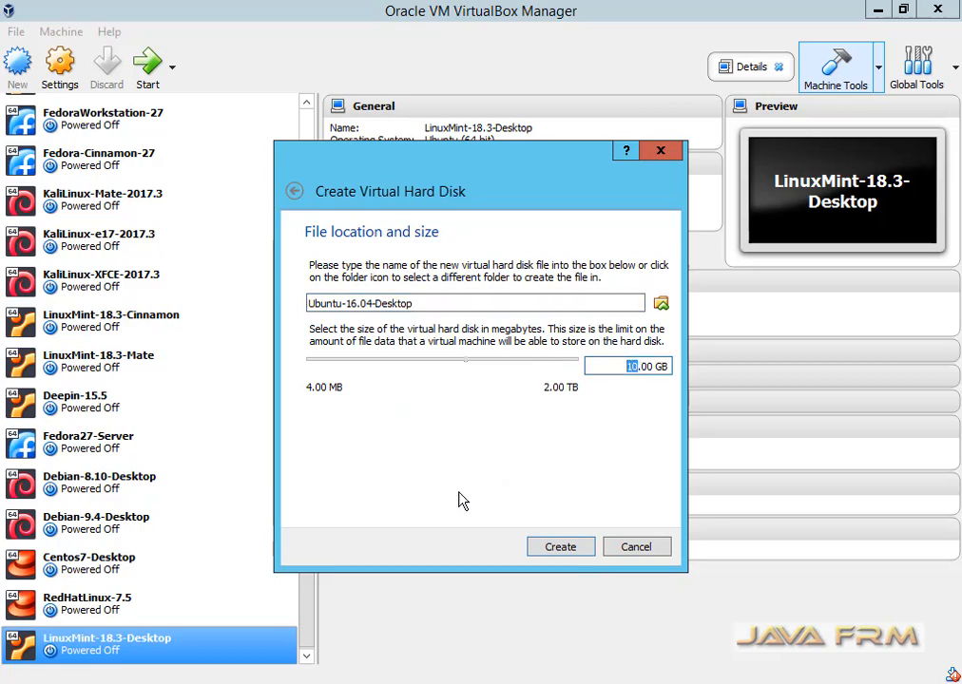
pyautogui.write('16')
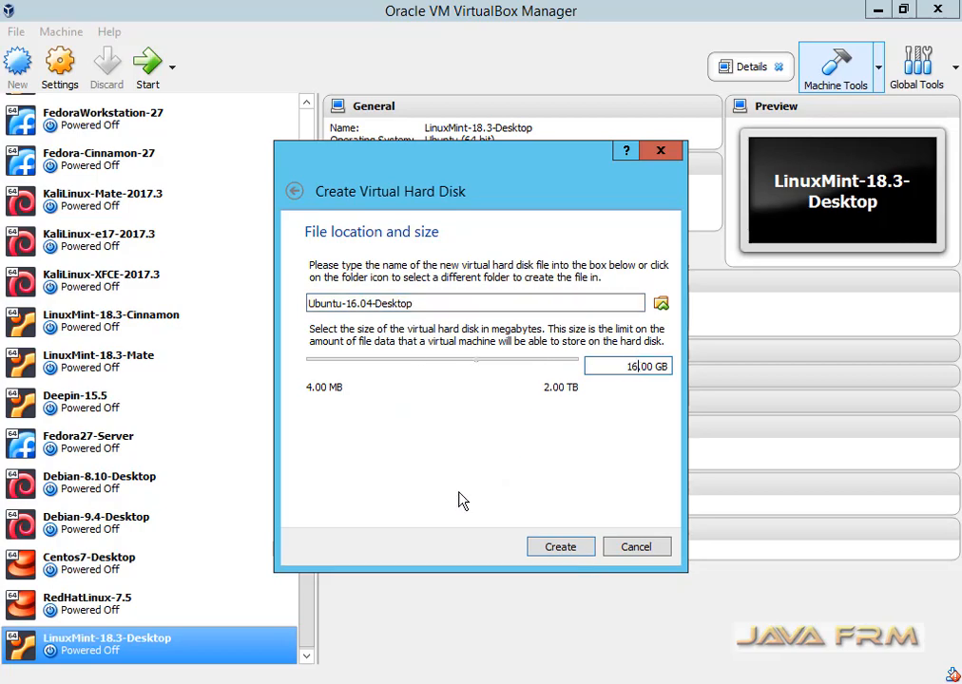
pyautogui.write('0')
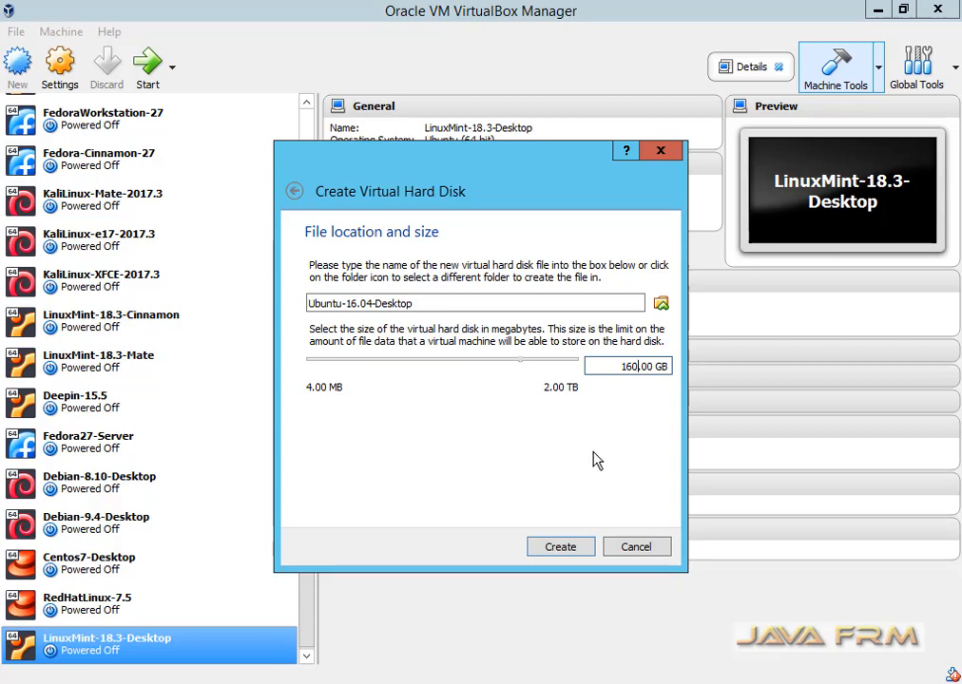
pyautogui.click(576, 551)
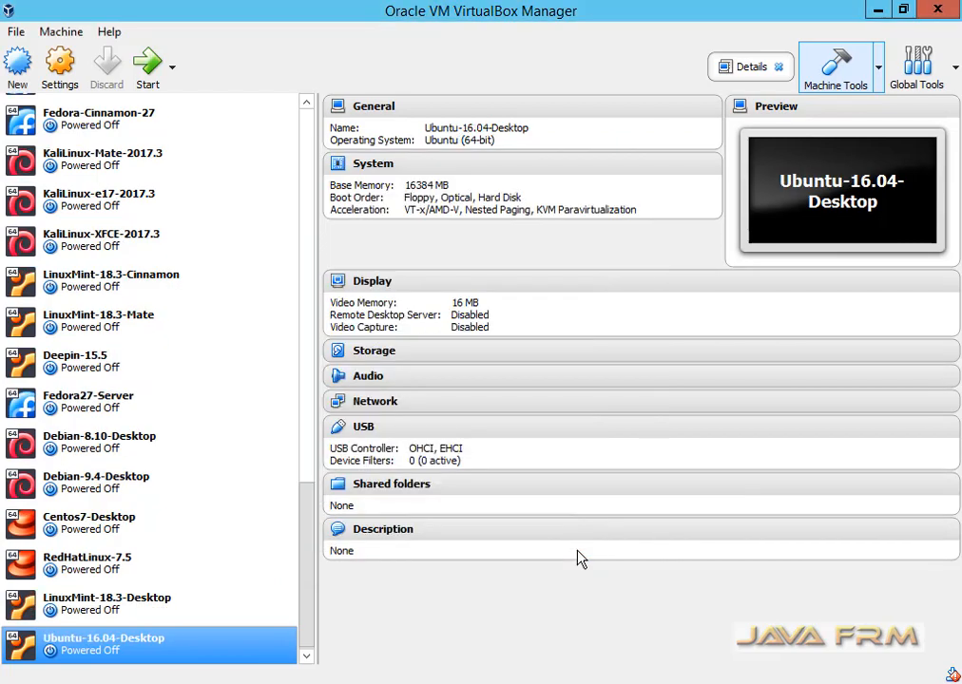
# - Open the VM's settings and set the shared clipboard to Bidirectional
pyautogui.rightClick(178, 654)
pyautogui.click(261, 334)
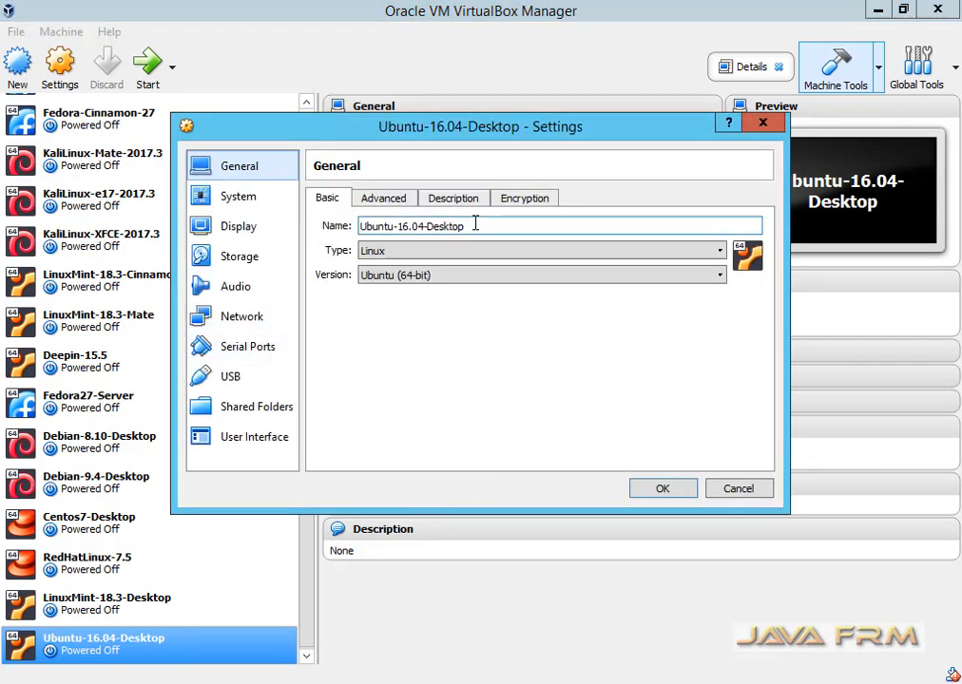
pyautogui.click(378, 202)
pyautogui.click(454, 252)
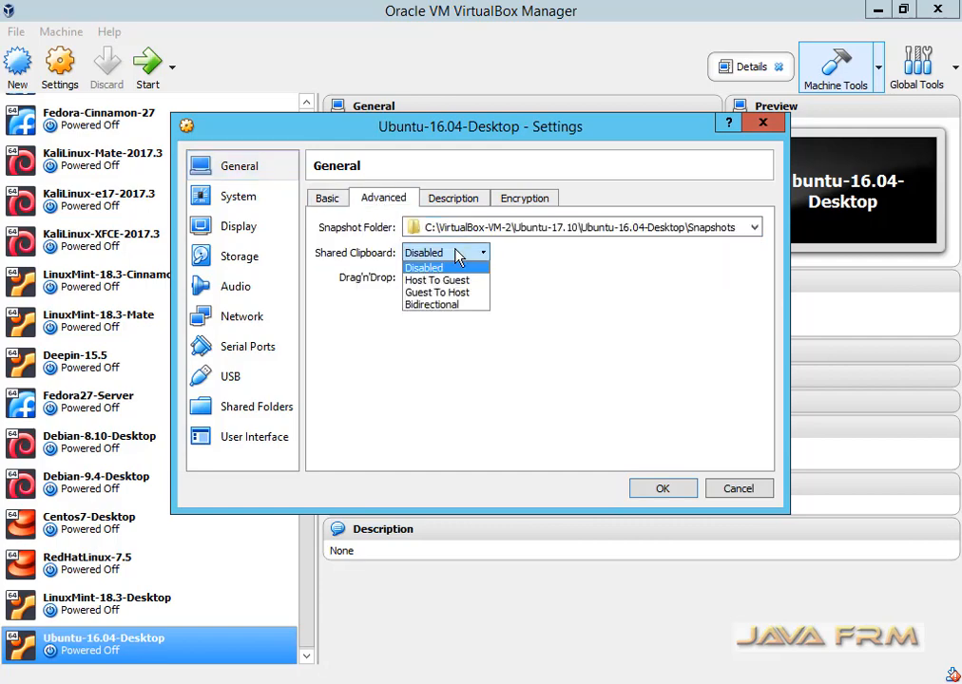
pyautogui.click(449, 305)
pyautogui.click(450, 199)
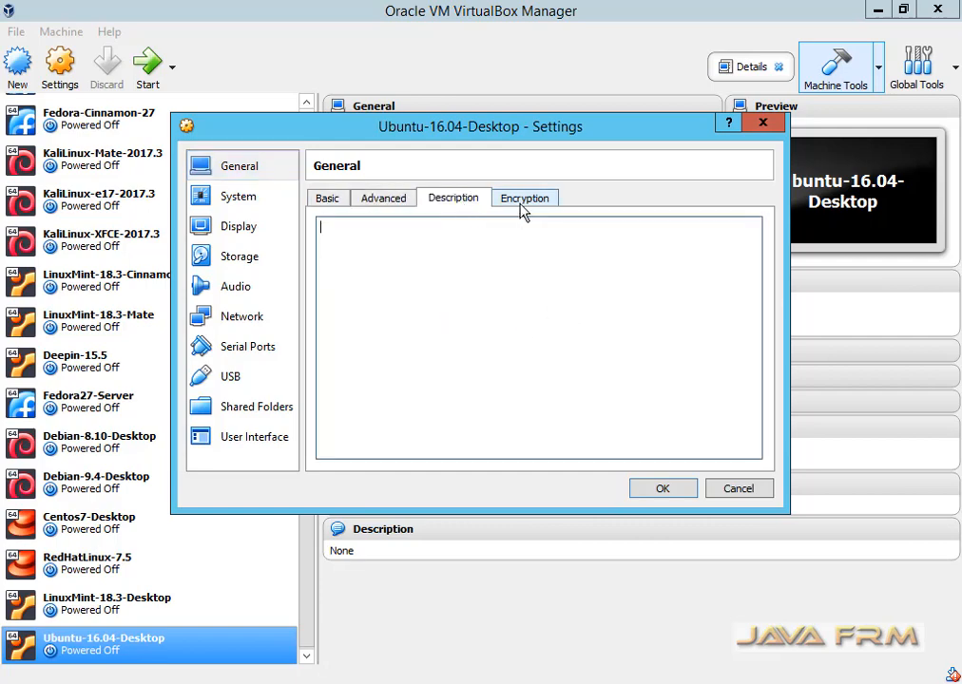
pyautogui.click(527, 203)
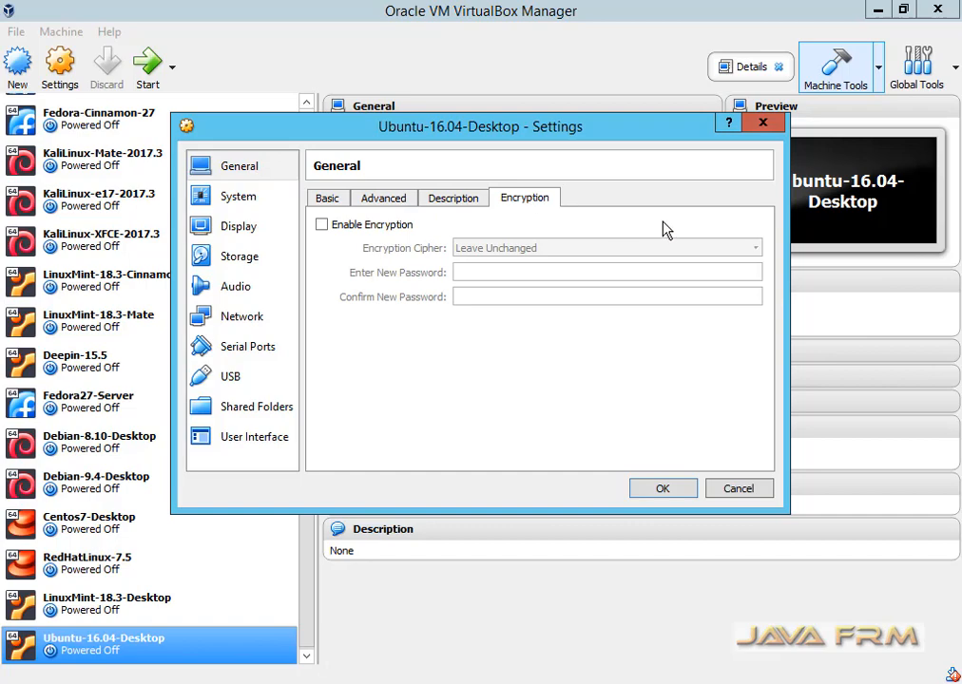
# - Assign 6 processors, then select the empty optical drive on the Storage page
pyautogui.click(237, 202)
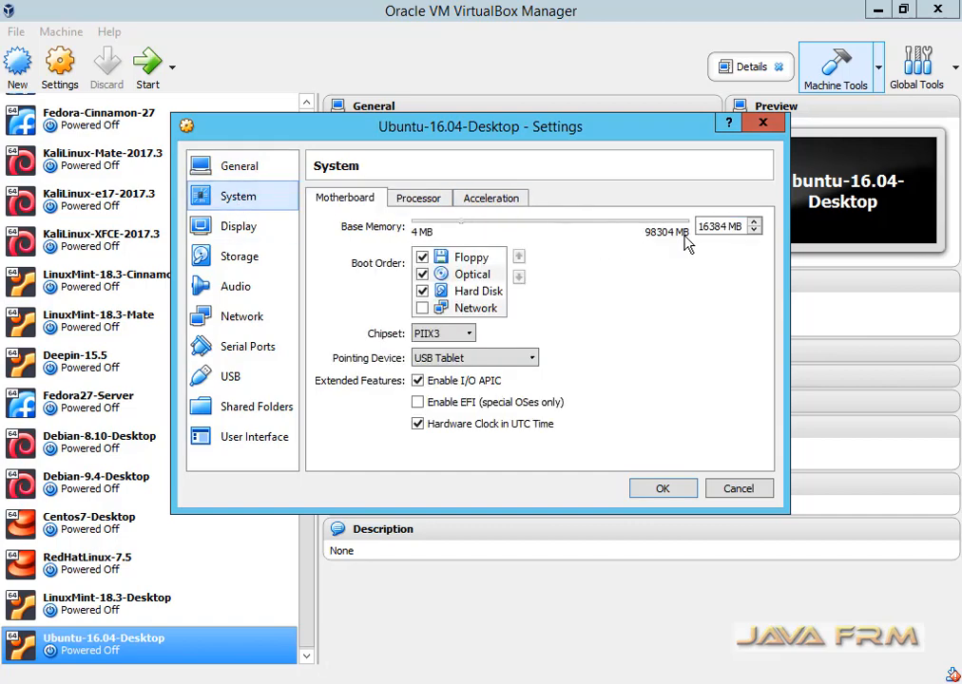
pyautogui.click(424, 201)
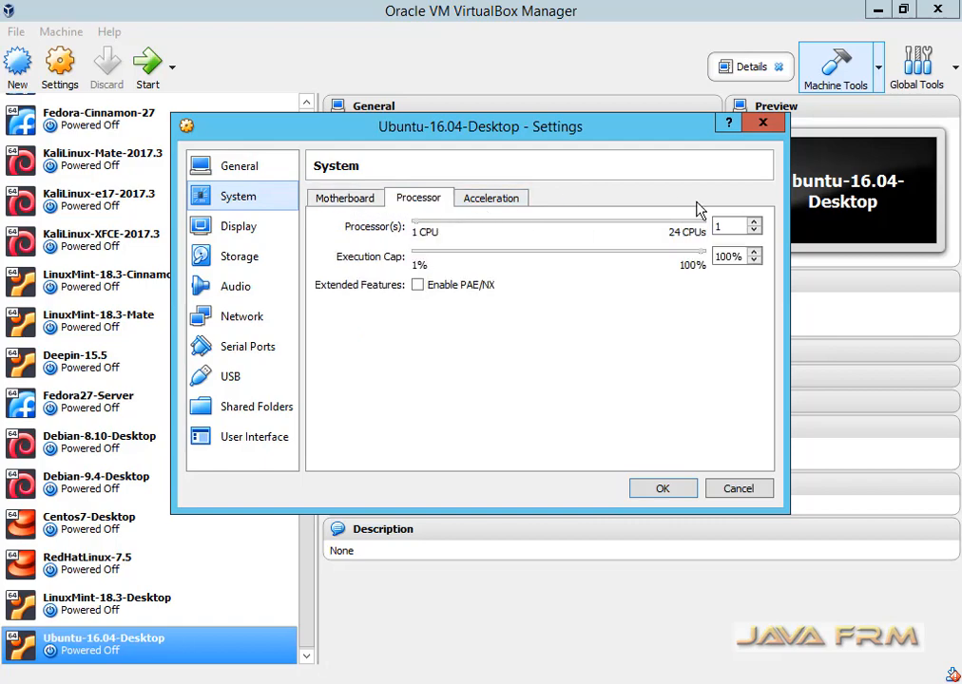
pyautogui.click(755, 222)
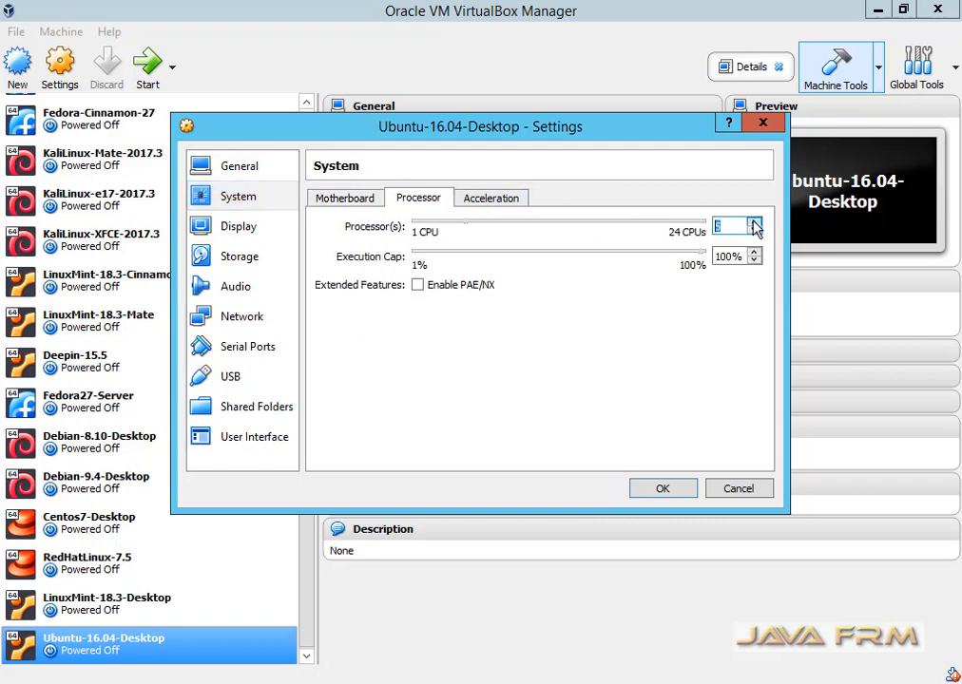
pyautogui.click(497, 199)
pyautogui.click(418, 204)
pyautogui.click(238, 230)
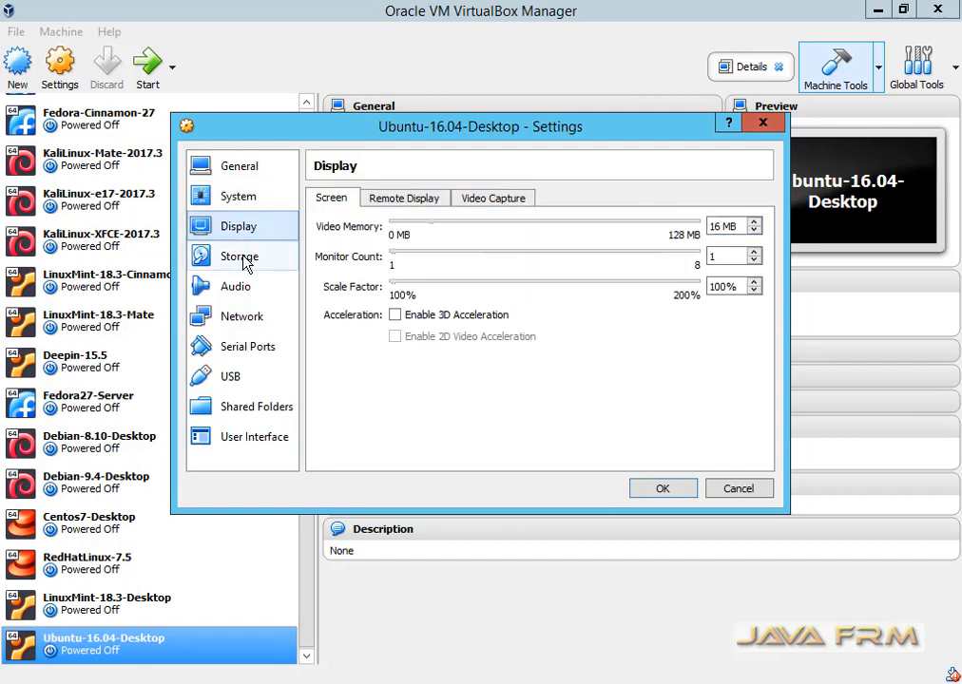
pyautogui.click(243, 260)
pyautogui.click(363, 241)
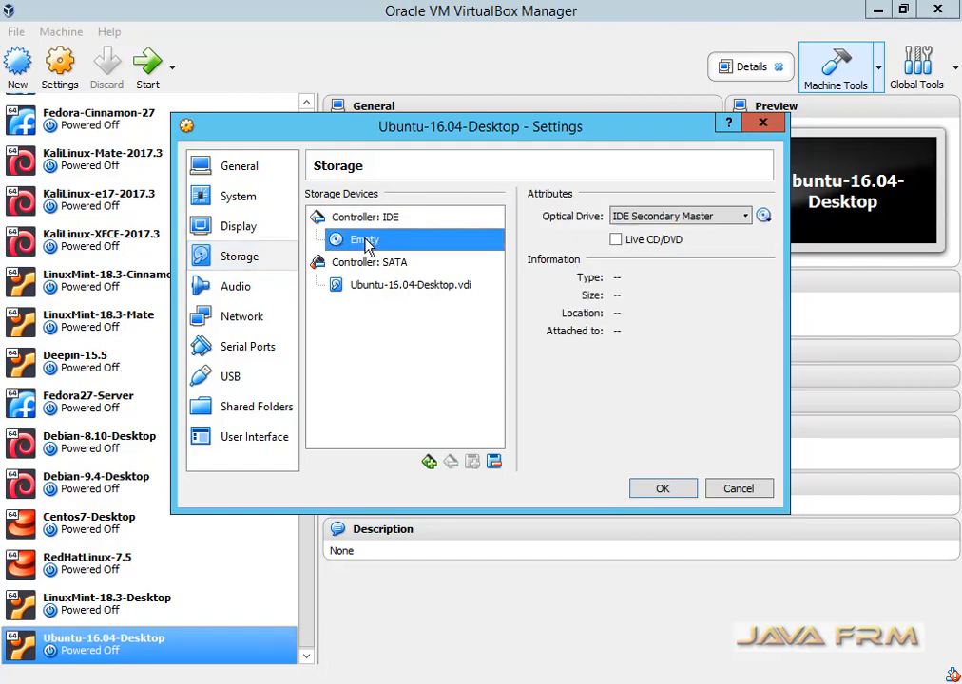
# - Load the ubuntu-16.04.4-desktop-amd64 image from Ubuntu\2016 into the optical drive, then go to Network settings
pyautogui.click(764, 217)
pyautogui.click(761, 241)
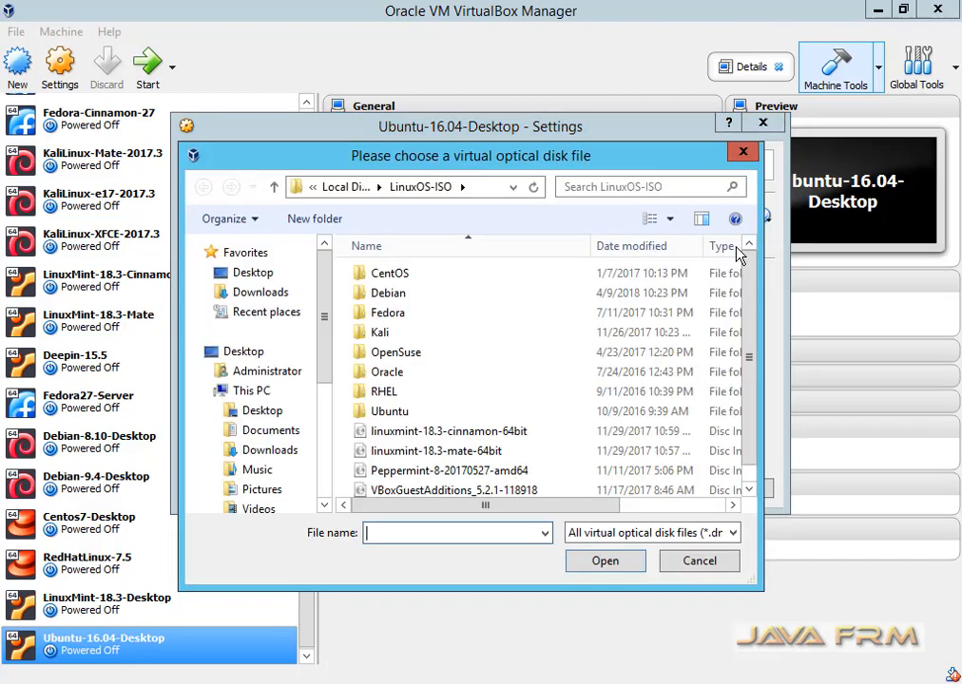
pyautogui.doubleClick(397, 412)
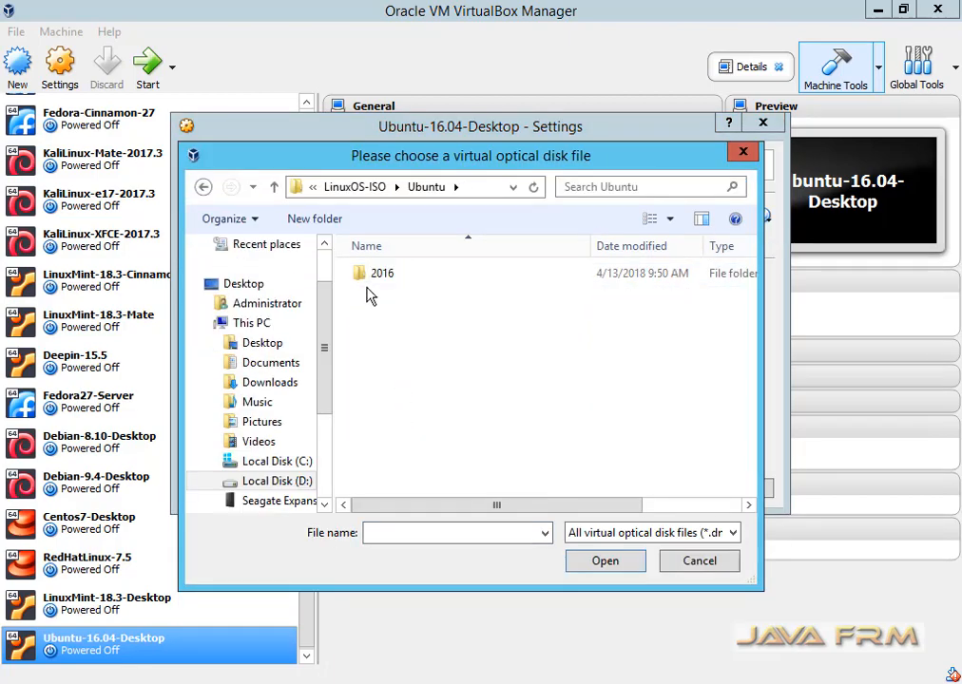
pyautogui.doubleClick(375, 276)
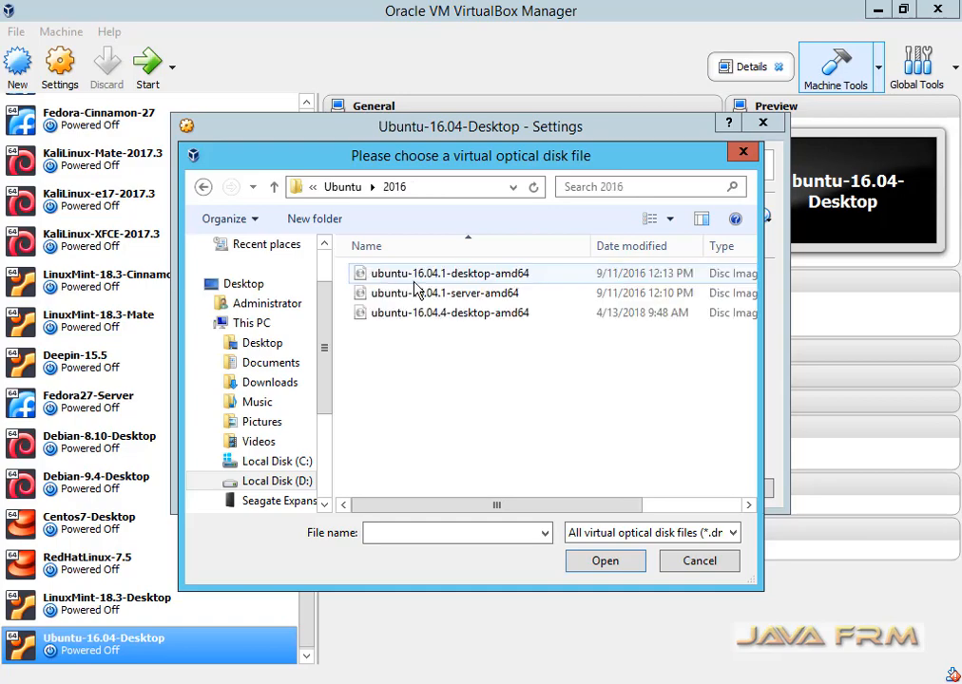
pyautogui.click(485, 319)
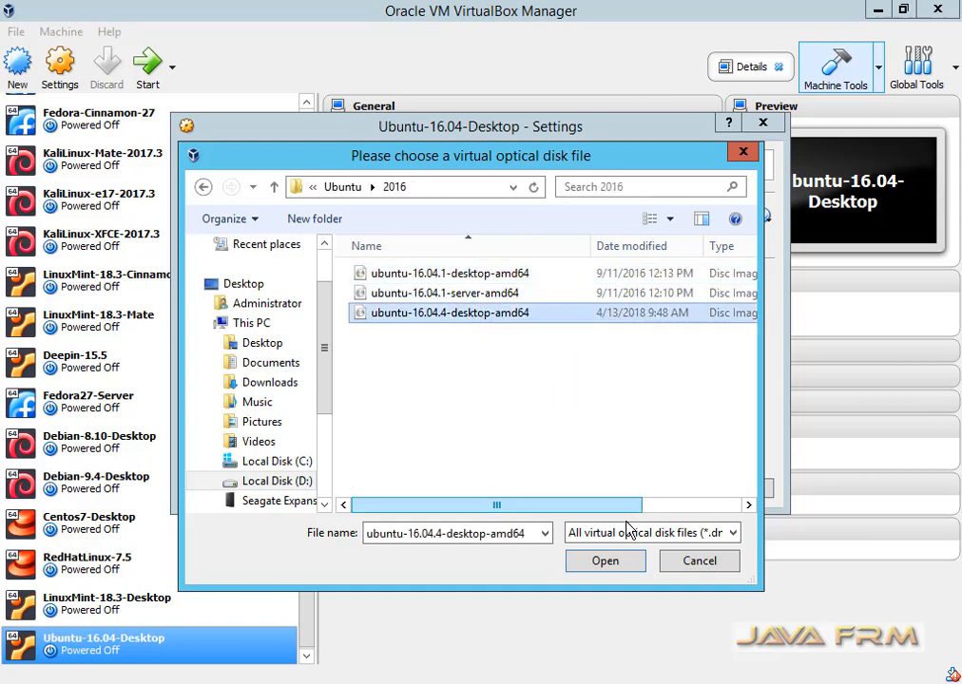
pyautogui.click(619, 562)
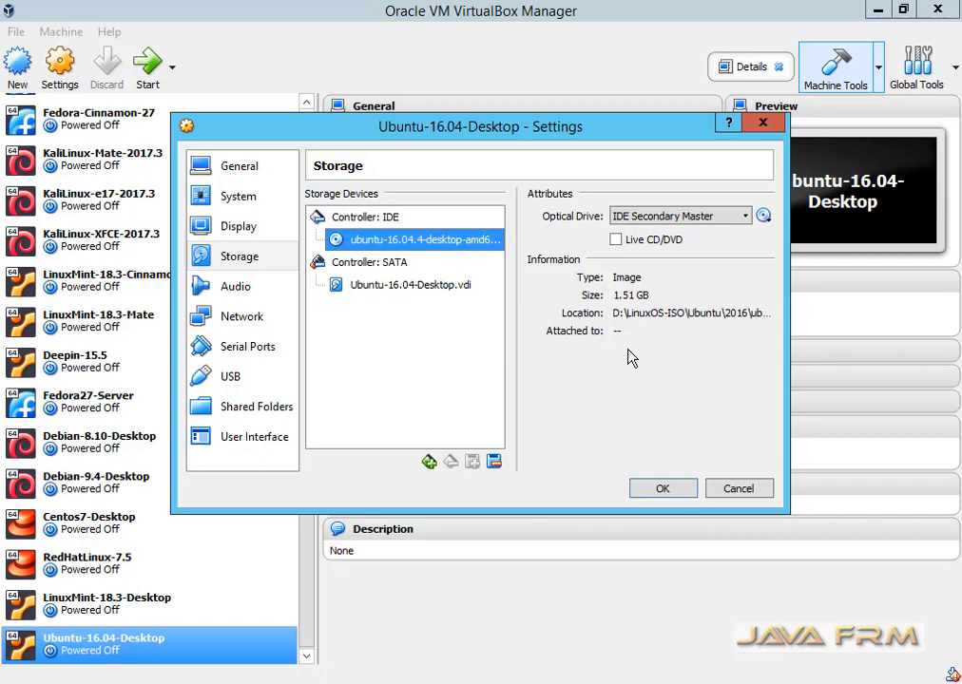
pyautogui.click(250, 321)
pyautogui.click(513, 254)
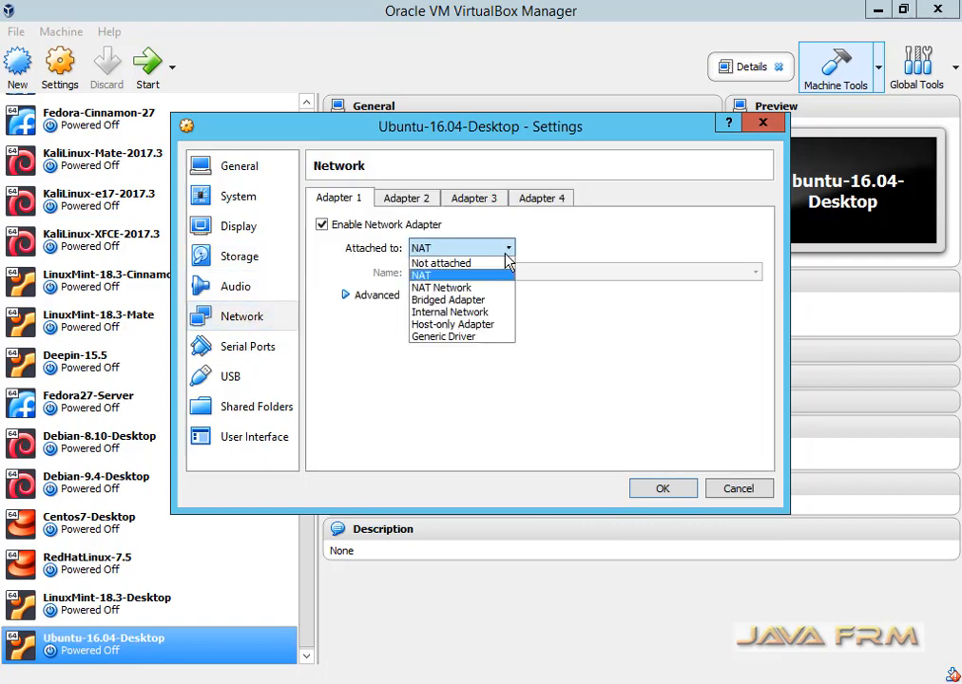
# - Attach Adapter 1 to a Host-only Adapter with promiscuous mode Allow All and save the settings
pyautogui.click(487, 322)
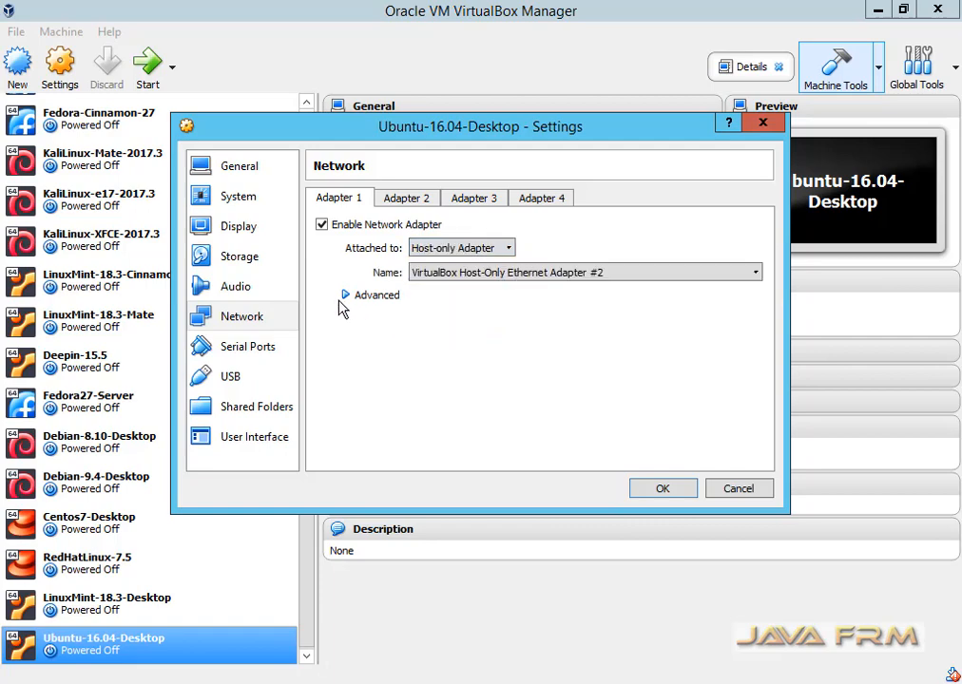
pyautogui.click(345, 296)
pyautogui.click(518, 323)
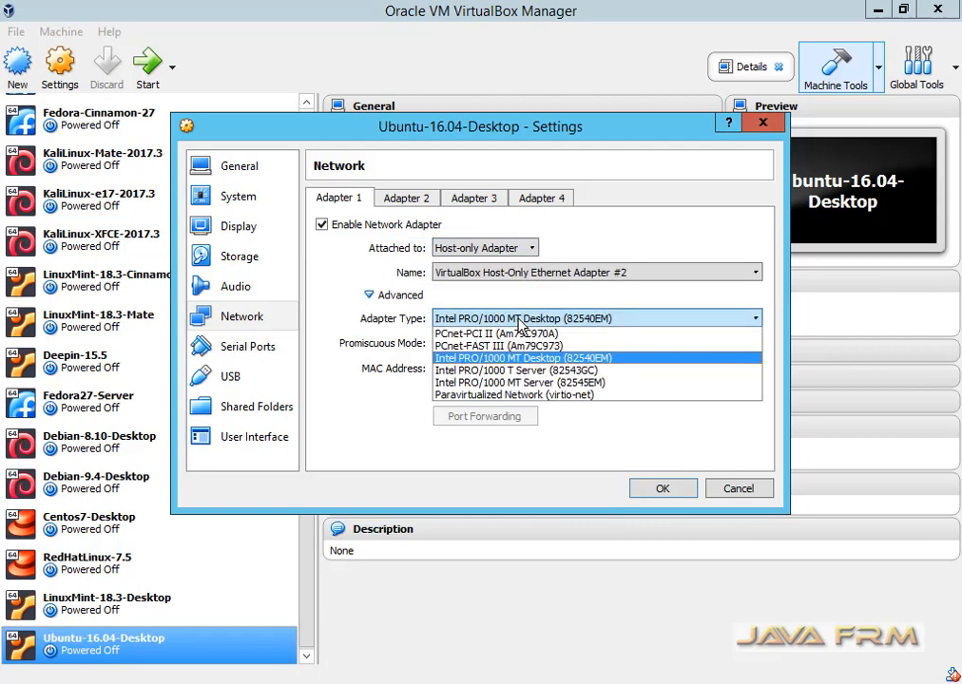
pyautogui.click(519, 321)
pyautogui.click(522, 346)
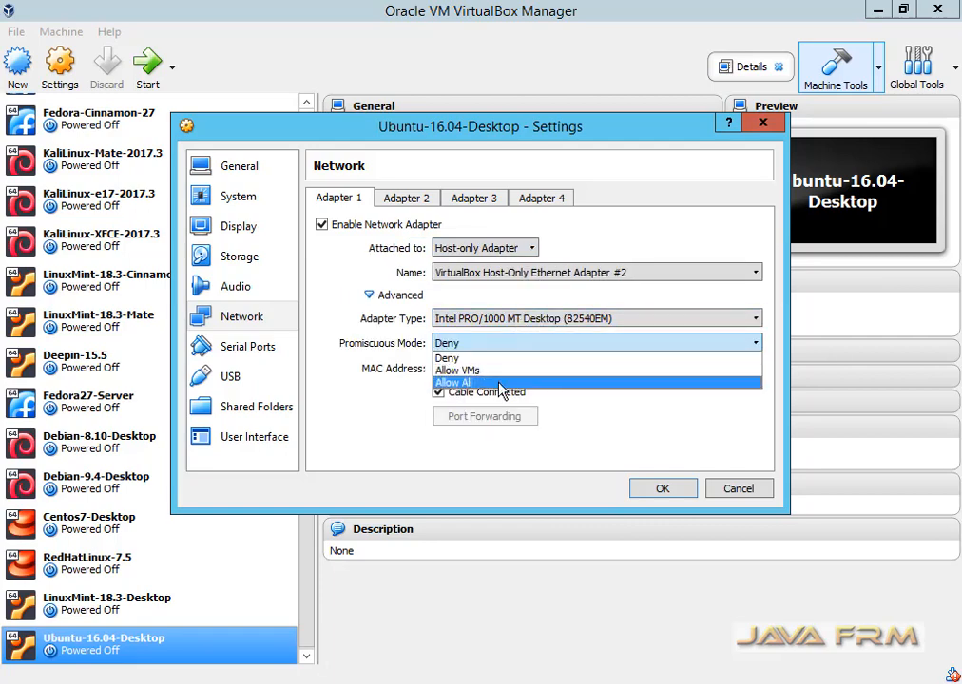
pyautogui.click(499, 385)
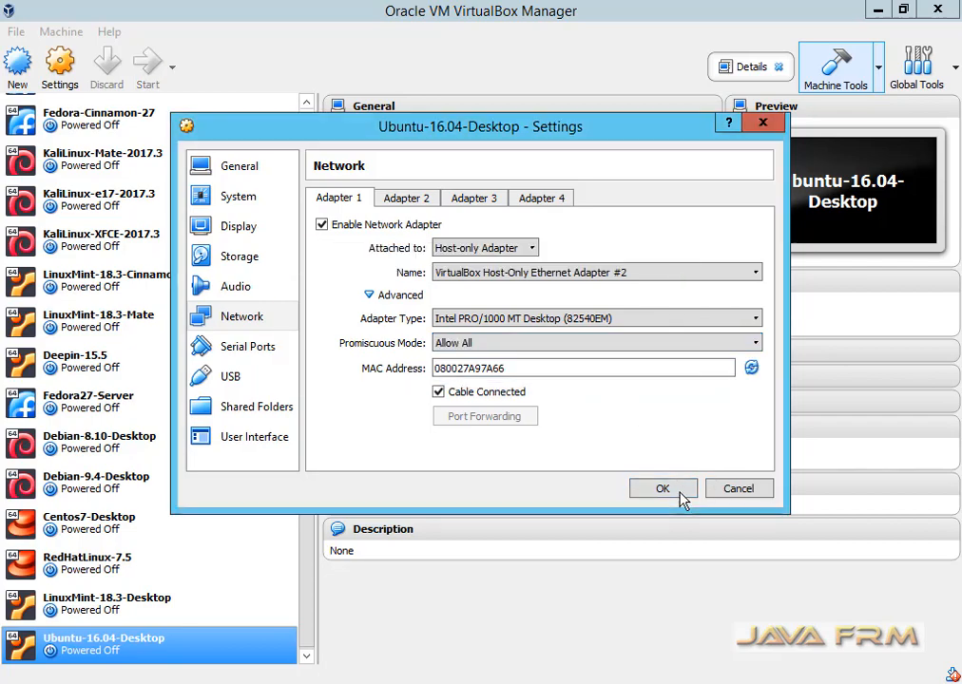
pyautogui.click(679, 494)
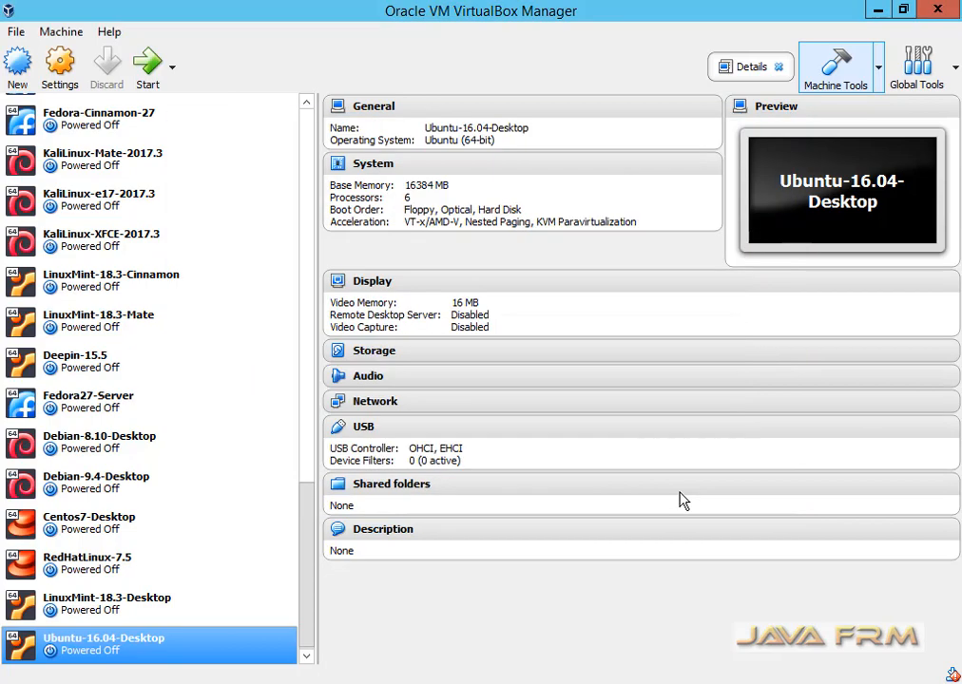
# - Start Ubuntu-16.04-Desktop with Normal Start and dismiss the keyboard auto-capture notice
pyautogui.rightClick(159, 656)
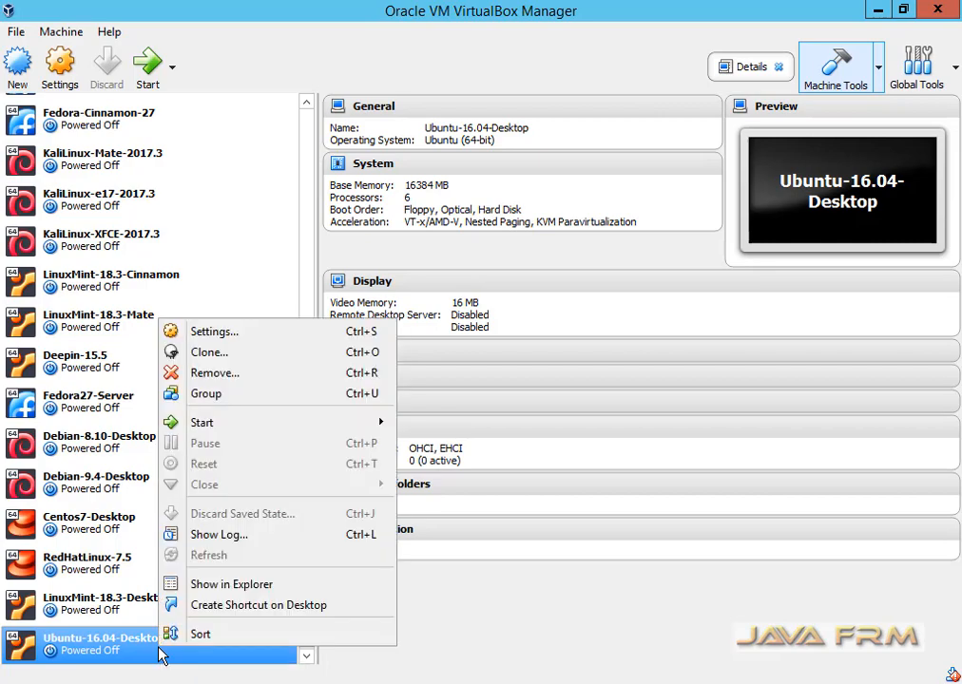
pyautogui.moveTo(254, 425)
pyautogui.click(447, 425)
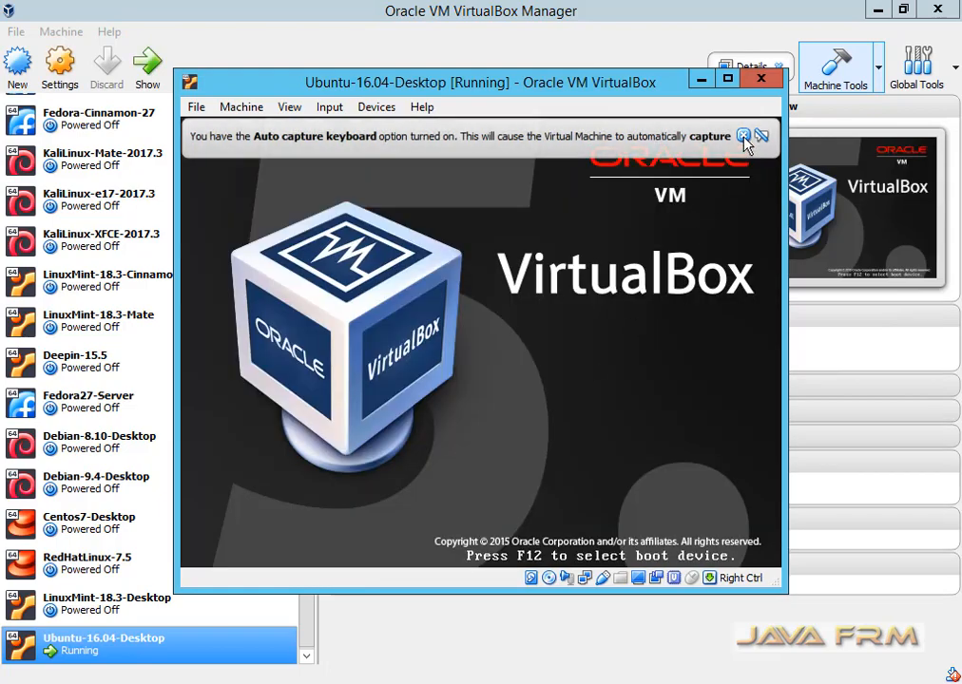
pyautogui.click(743, 135)
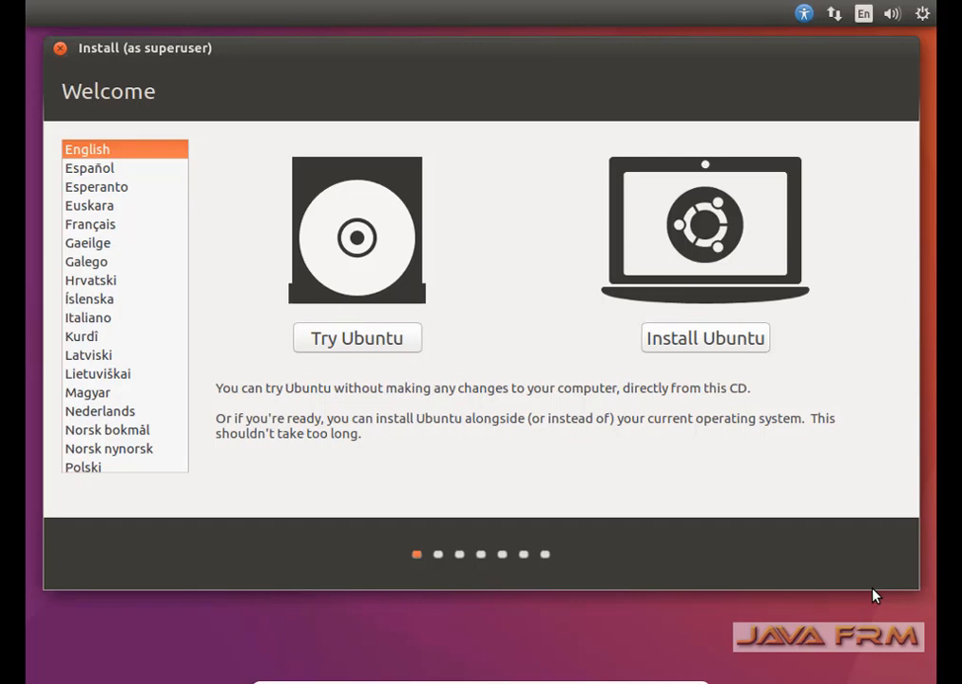
# - Choose Install Ubuntu, continue past the preparation options, and select 'Something else' as installation type
pyautogui.click(699, 340)
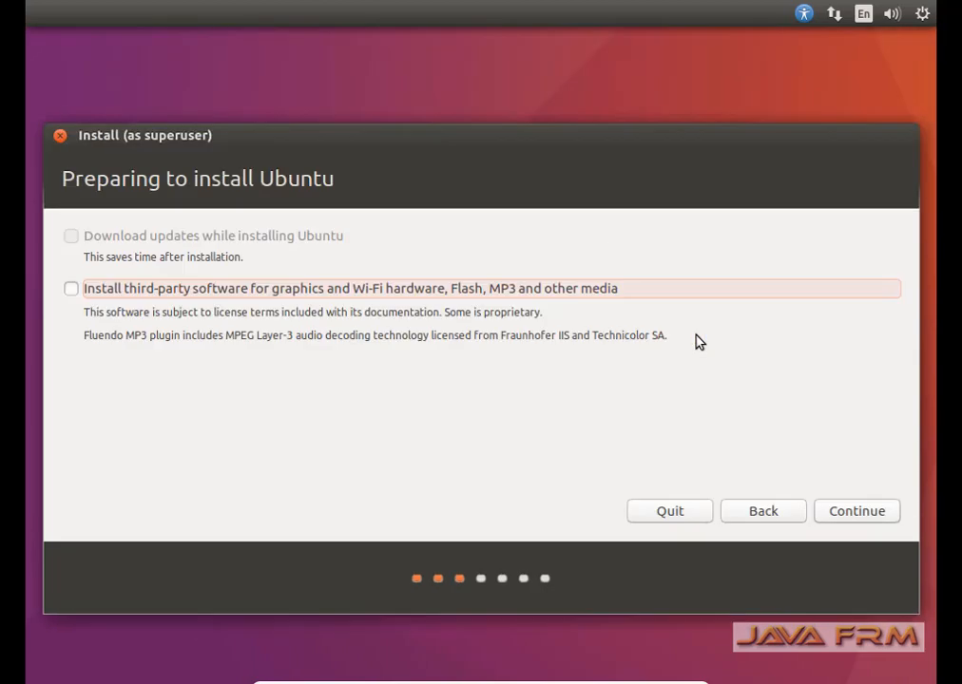
pyautogui.click(857, 515)
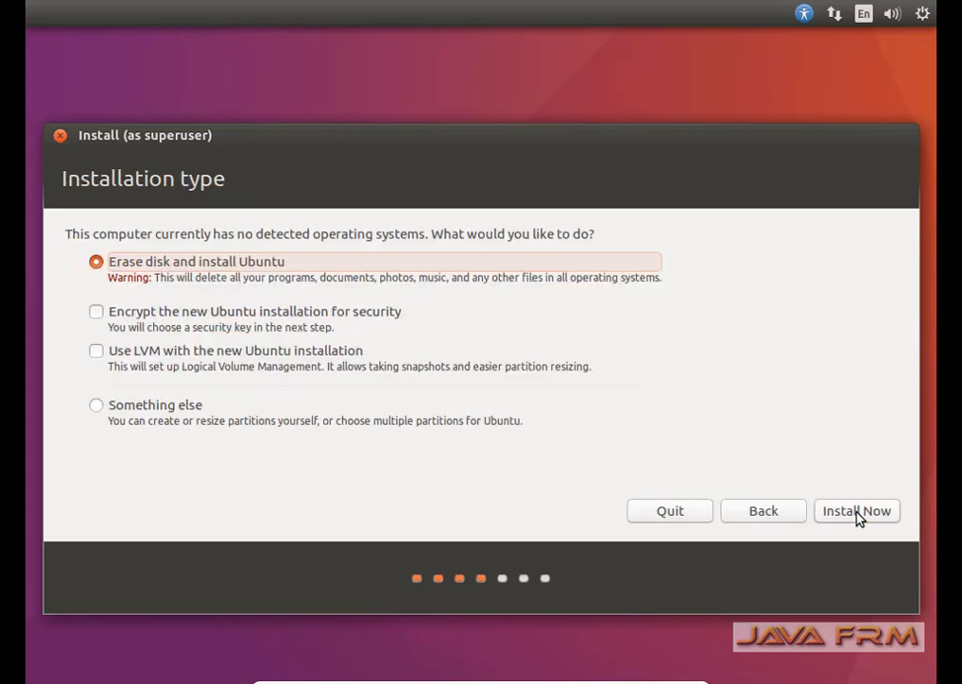
pyautogui.click(94, 407)
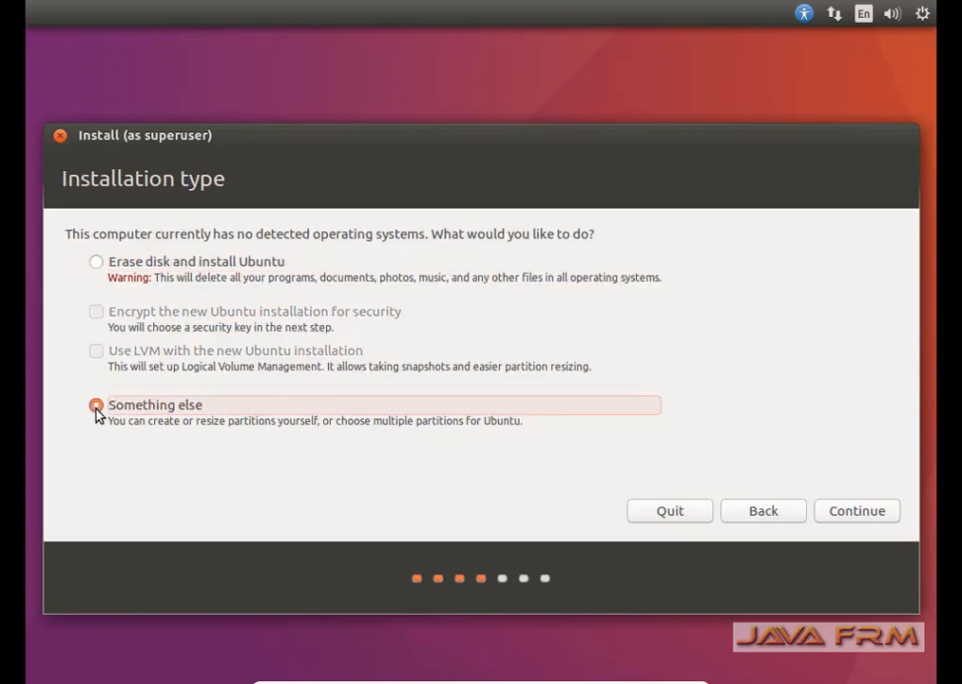
# - Create a new empty partition table on /dev/sda
pyautogui.click(856, 513)
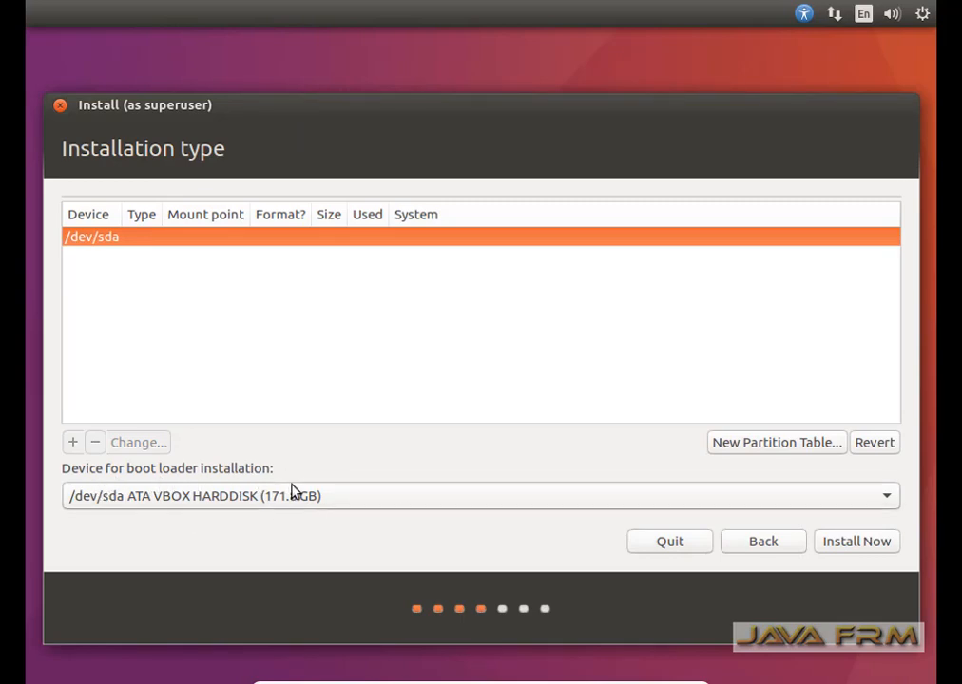
pyautogui.click(801, 447)
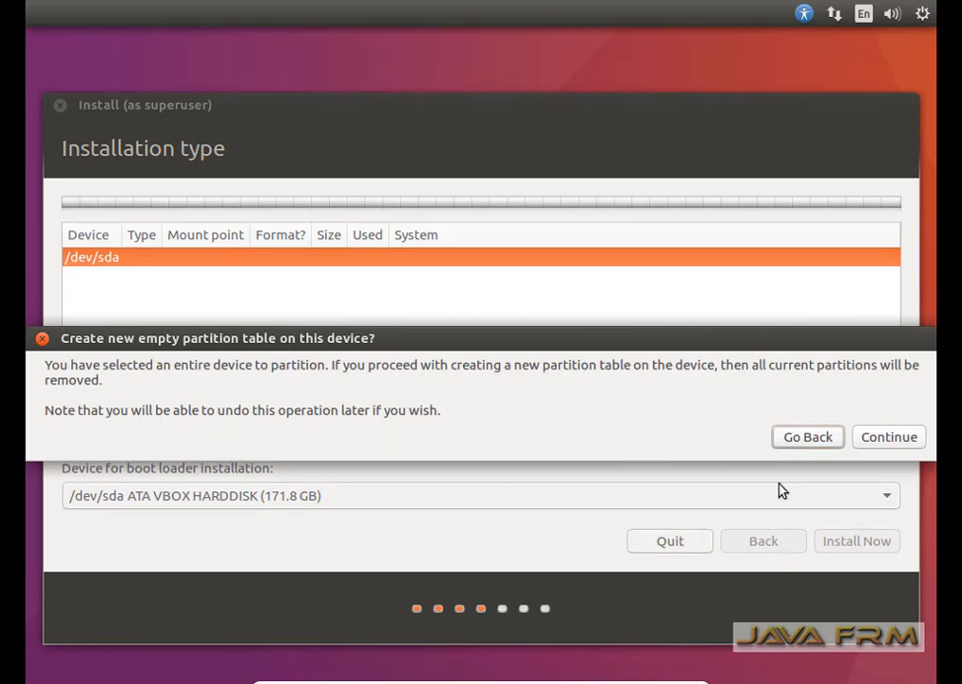
pyautogui.click(895, 444)
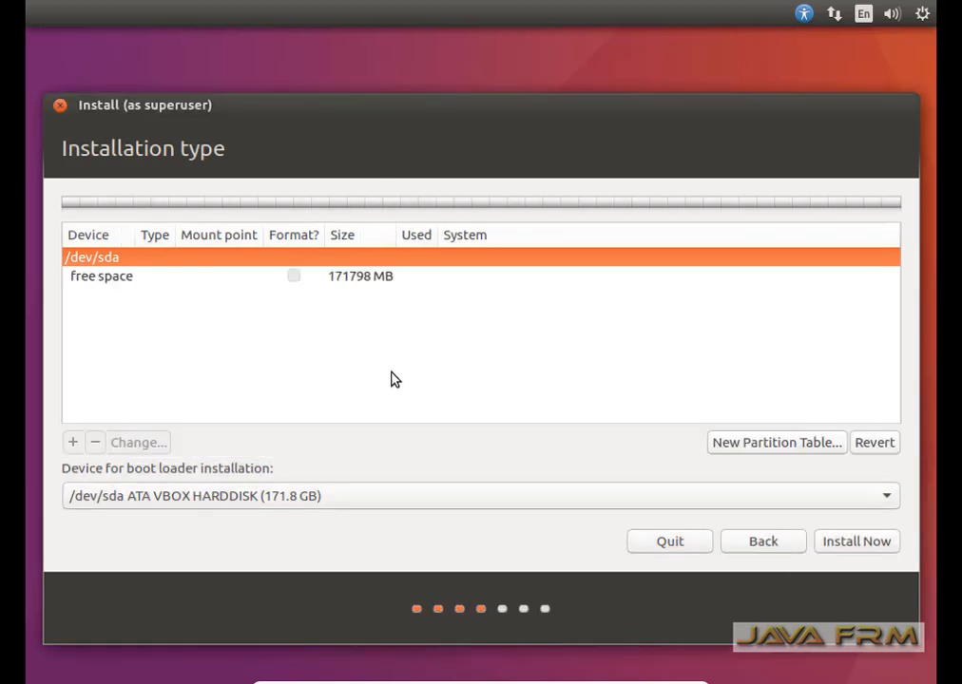
# - Create a 22000 MB primary ext4 partition mounted at / from the free space
pyautogui.click(102, 278)
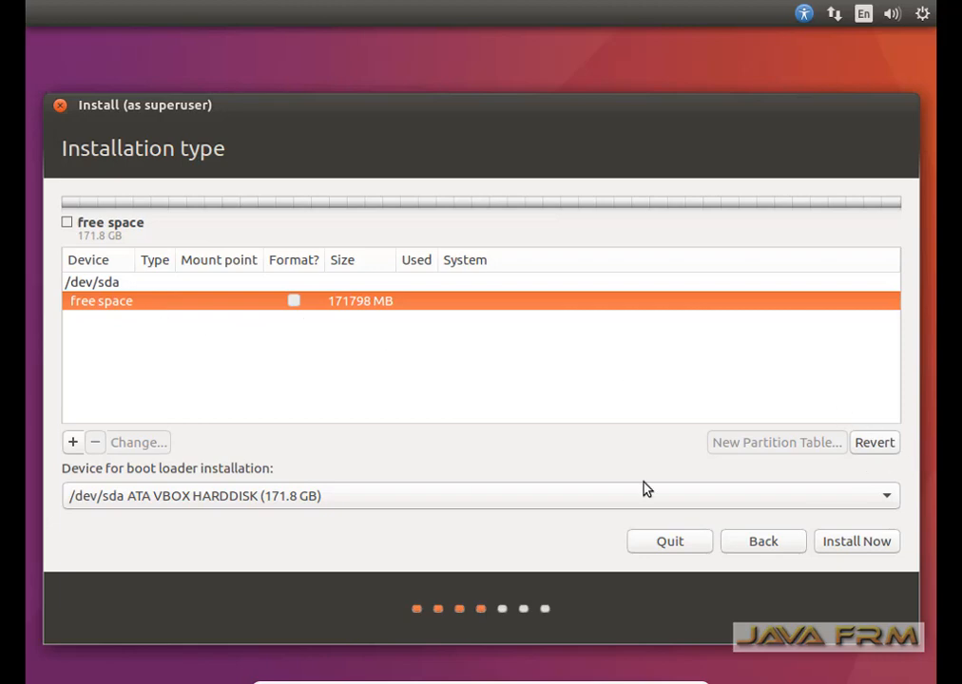
pyautogui.click(73, 443)
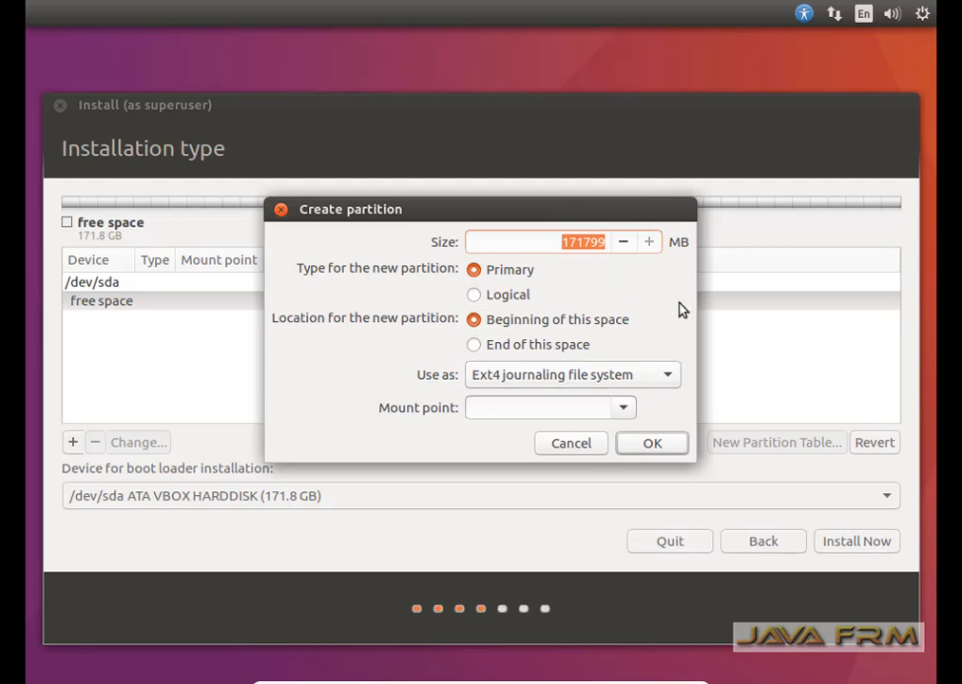
pyautogui.write('22000')
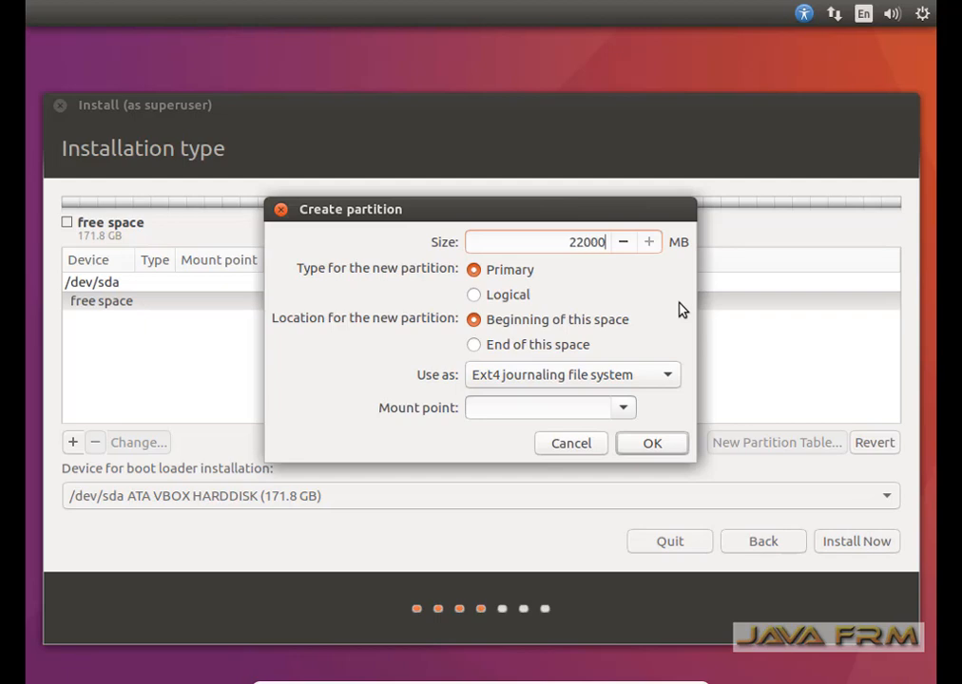
pyautogui.click(624, 414)
pyautogui.click(483, 437)
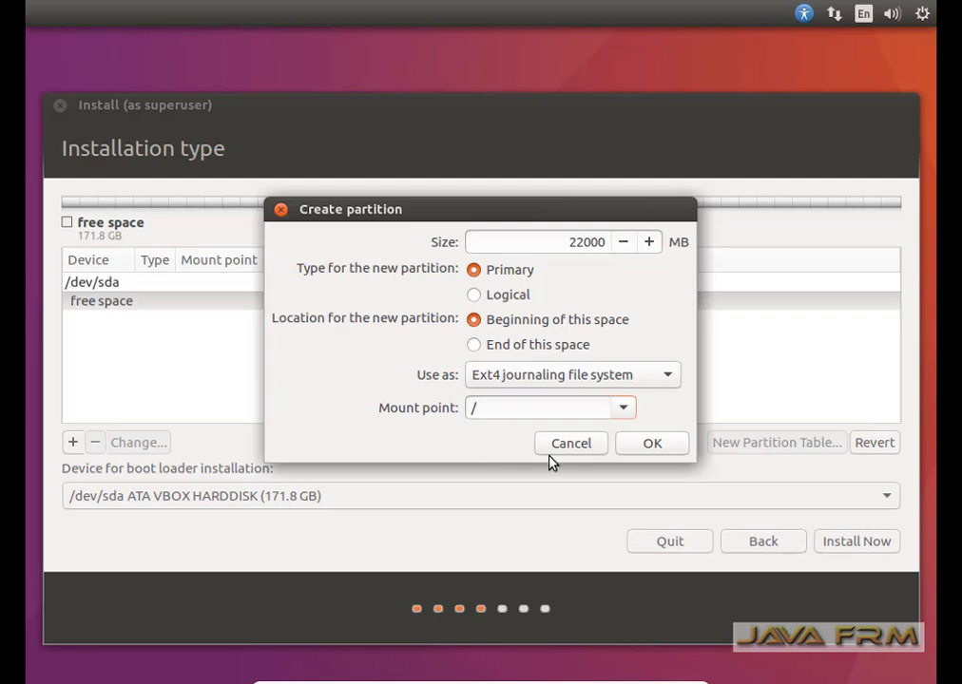
pyautogui.click(658, 445)
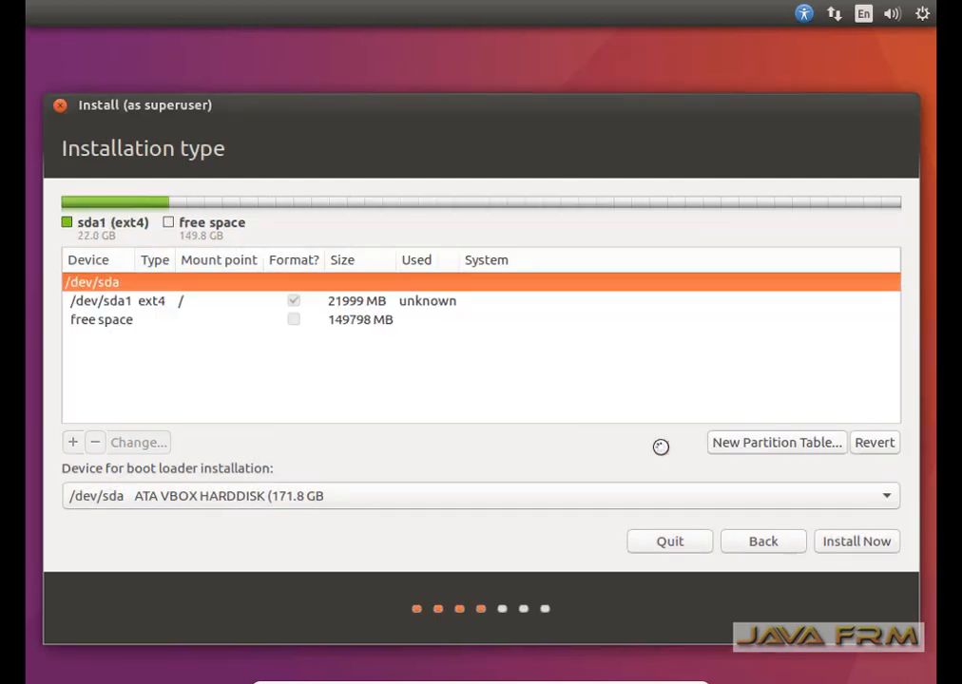
# - Create a 10000 MB logical partition mounted at /home from the remaining free space
pyautogui.click(125, 325)
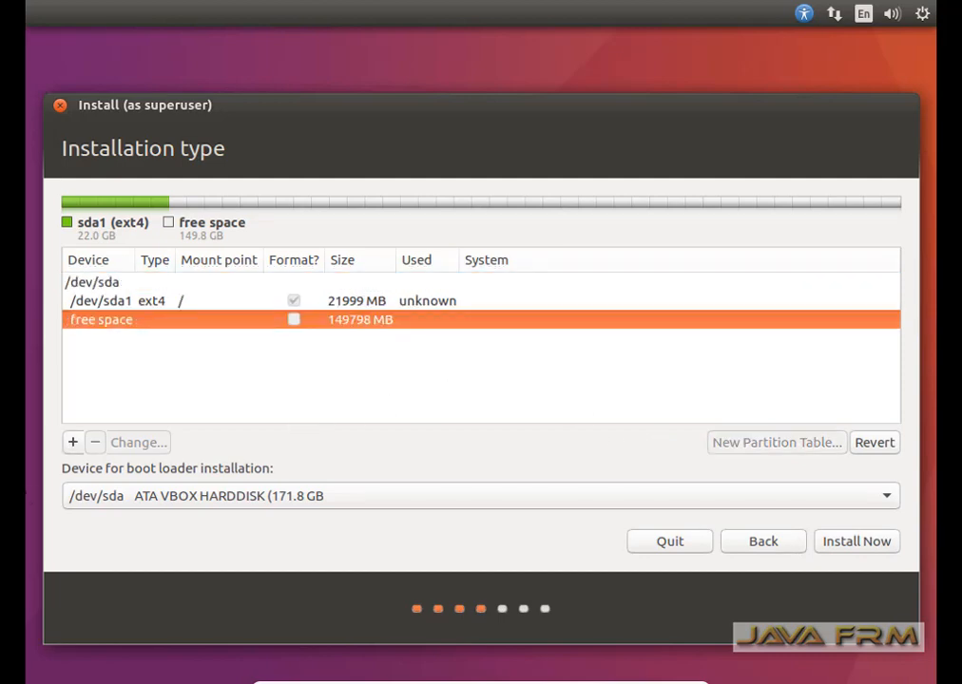
pyautogui.click(73, 443)
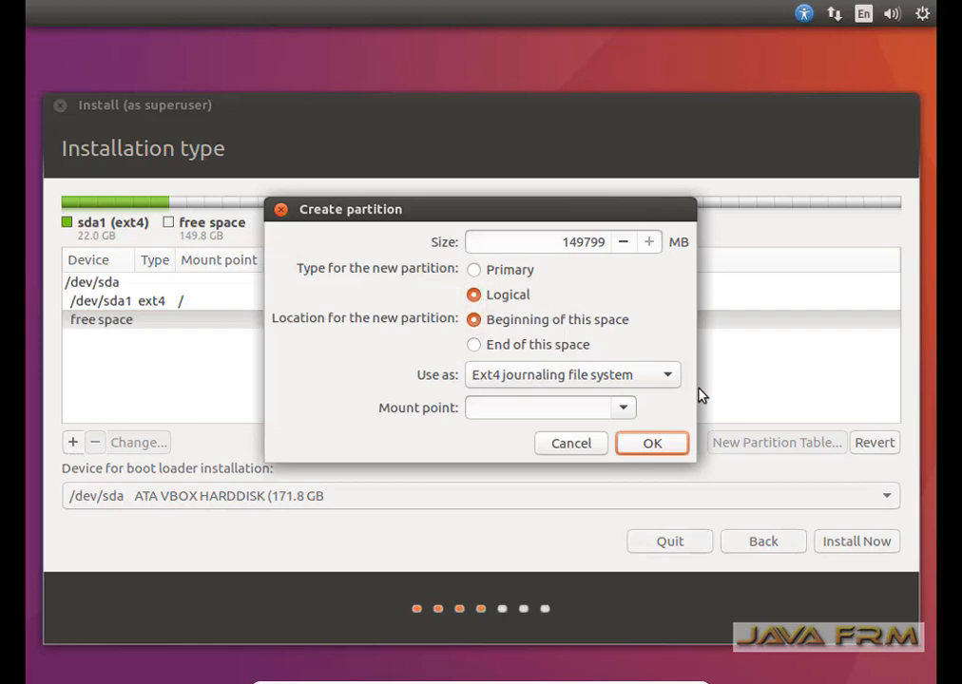
pyautogui.click(625, 409)
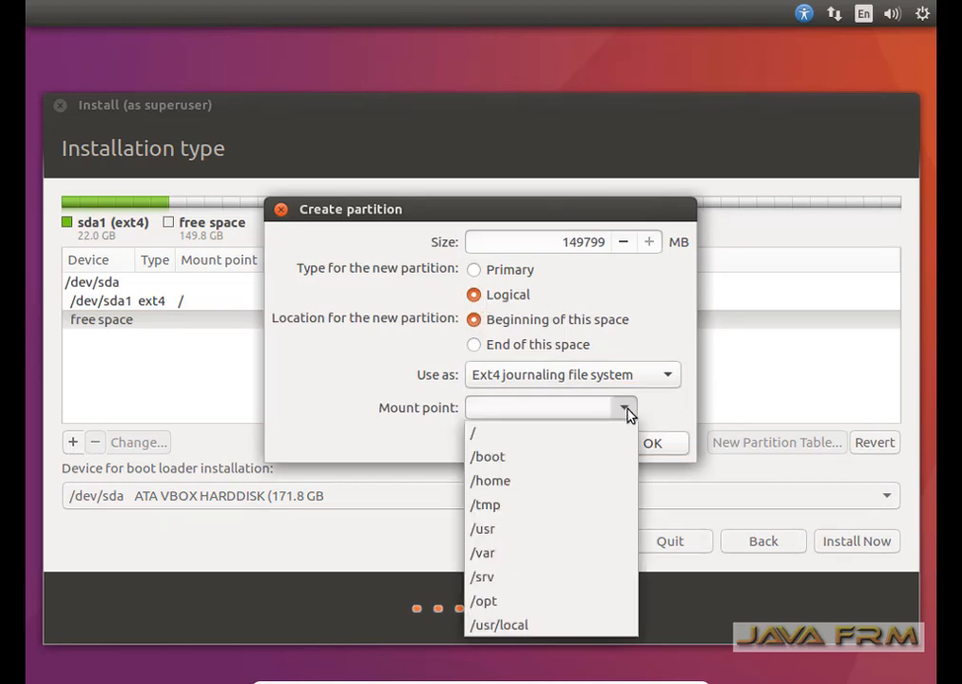
pyautogui.click(531, 485)
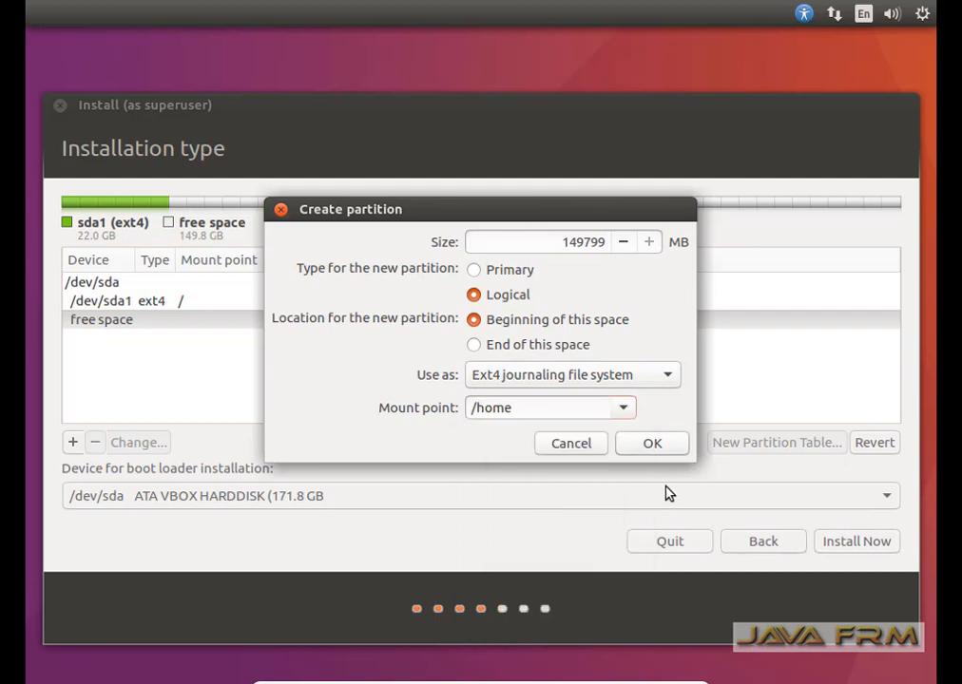
pyautogui.moveTo(561, 250); pyautogui.dragTo(776, 244)
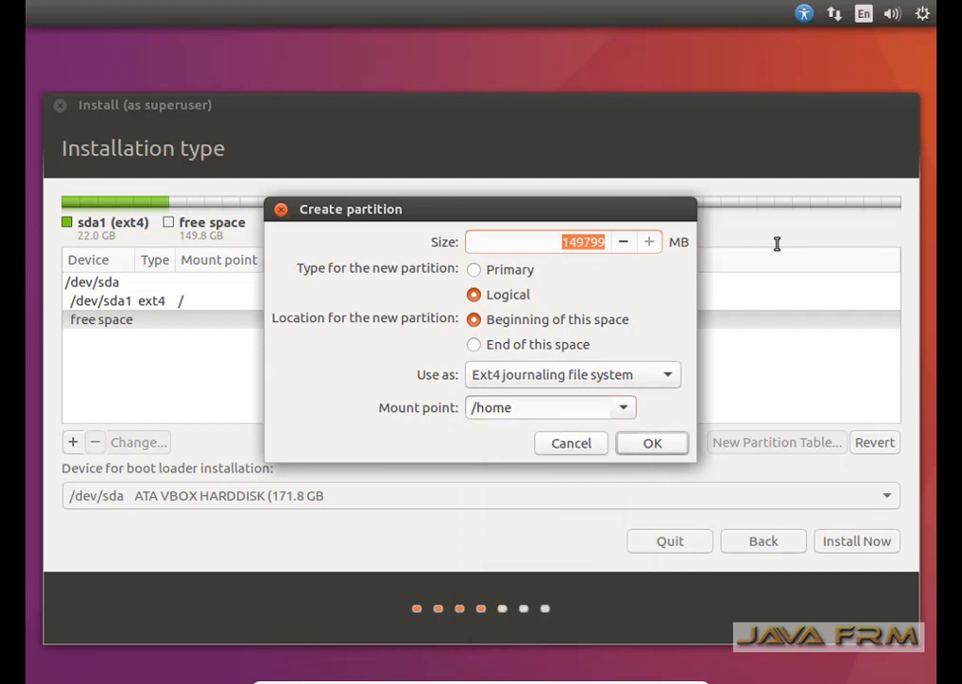
pyautogui.write('10000')
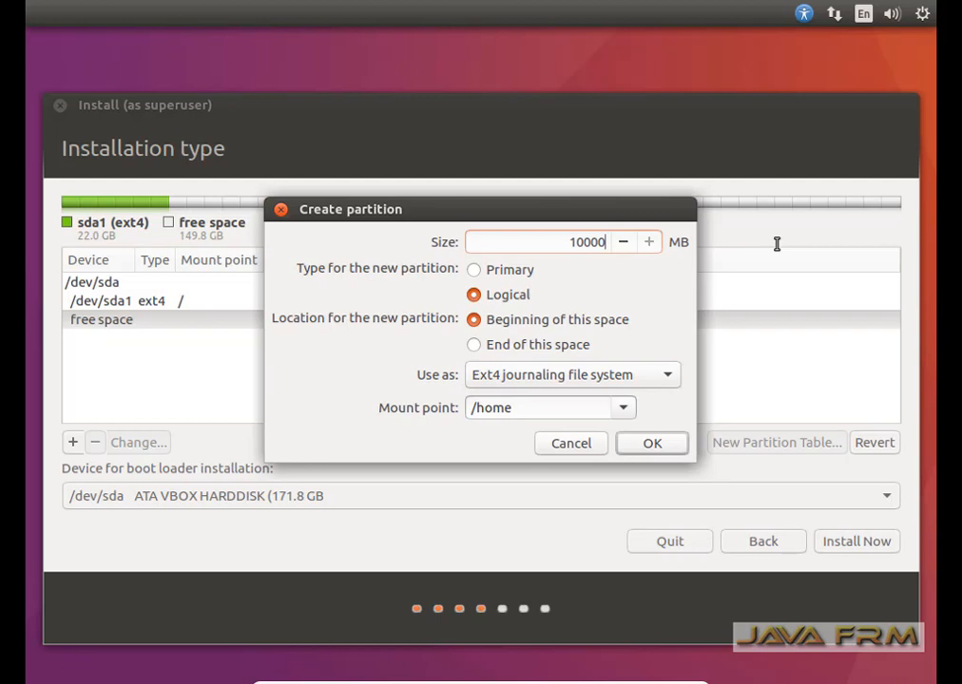
pyautogui.click(664, 446)
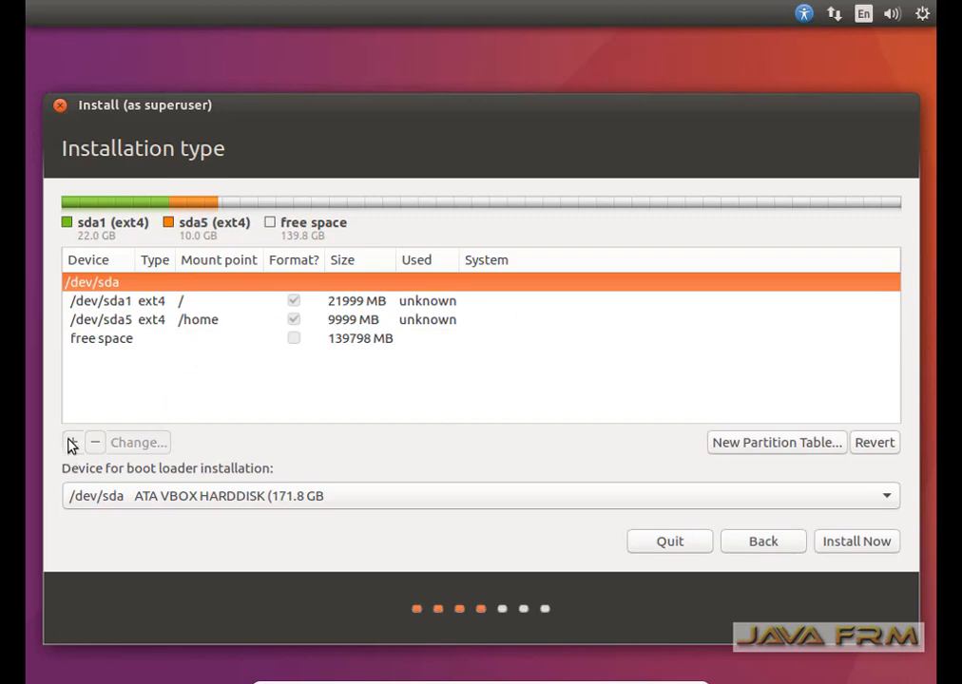
# - Create a 10000 MB ext4 partition mounted at /tmp from the 139798 MB free space
pyautogui.click(106, 342)
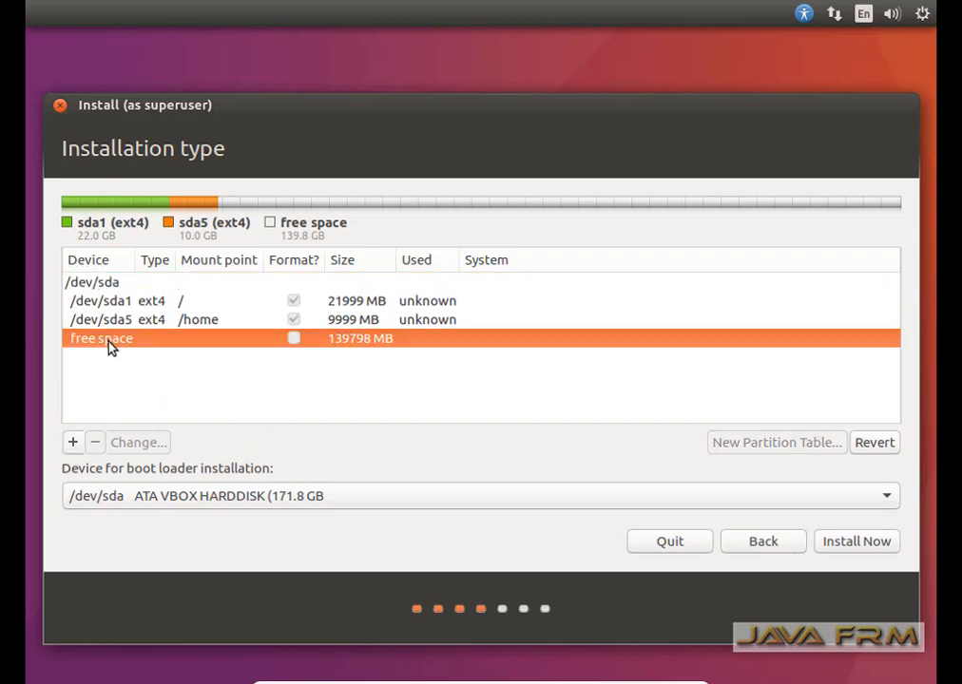
pyautogui.click(74, 444)
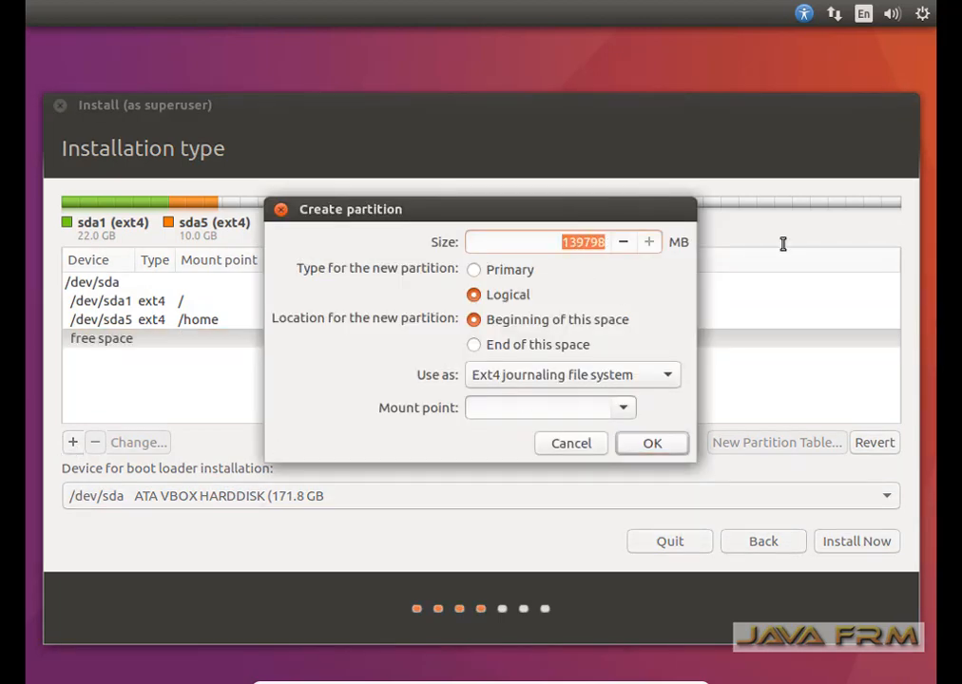
pyautogui.write('100')
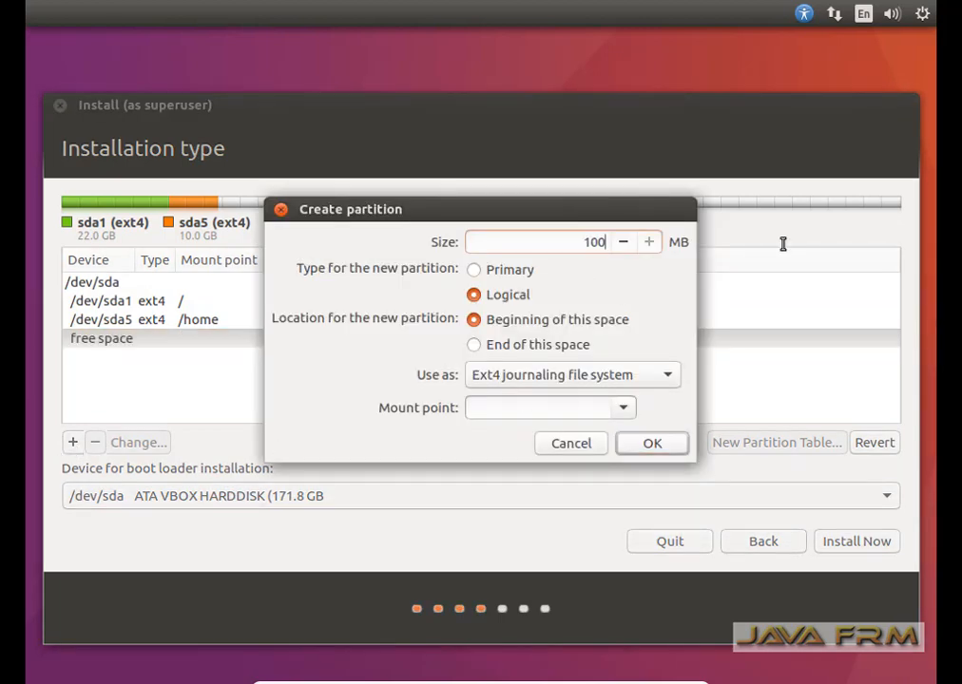
pyautogui.write('00')
pyautogui.click(624, 410)
pyautogui.click(494, 505)
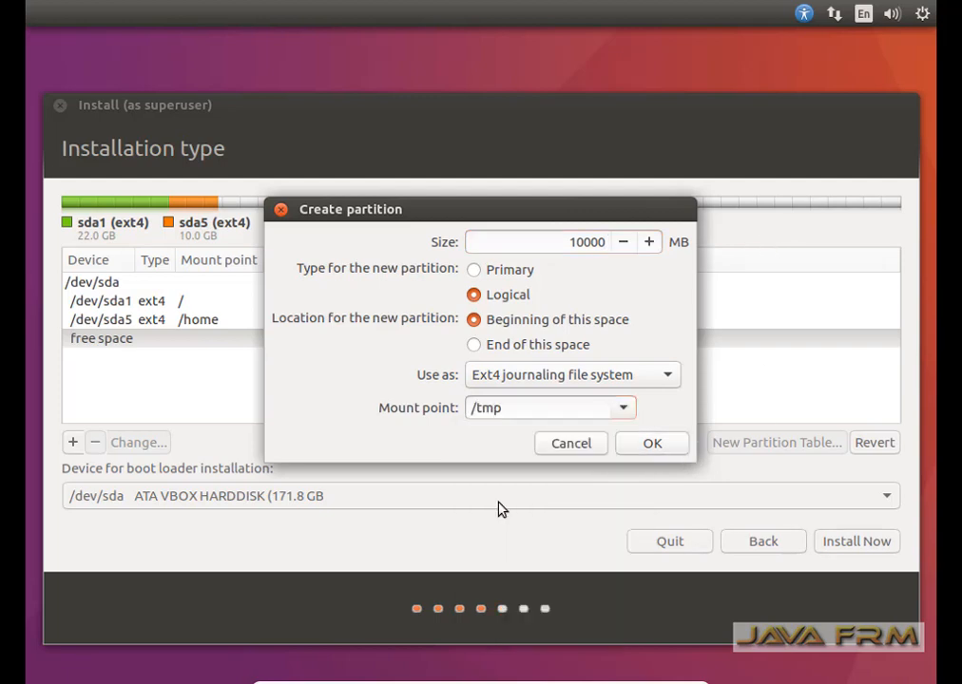
pyautogui.click(652, 444)
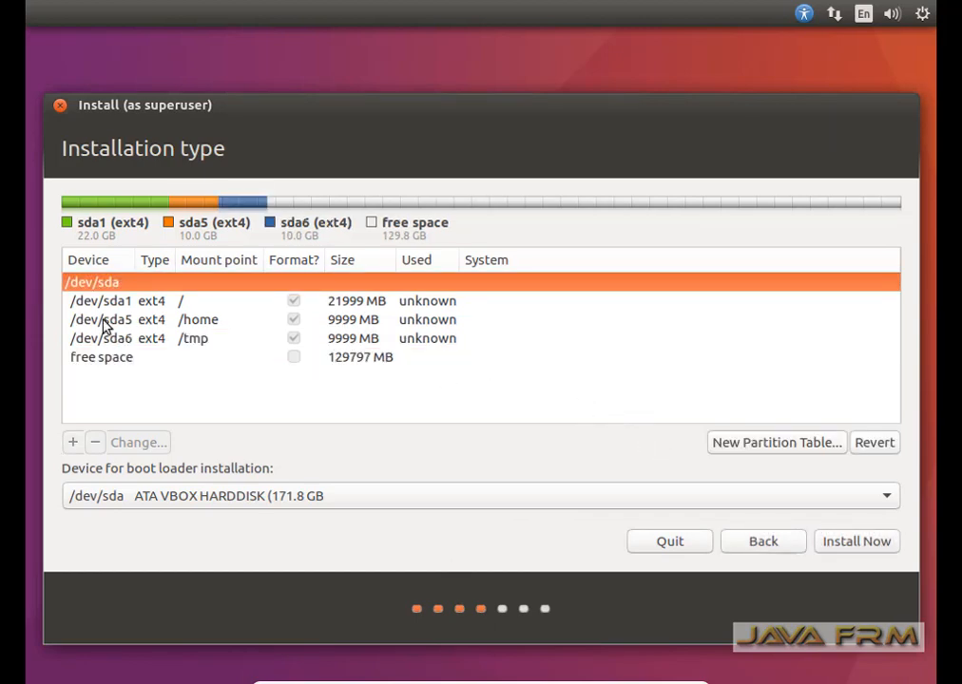
# - Create /dev/sda7 from the free space: a 10000 MB ext4 logical partition mounted at /usr
pyautogui.click(133, 365)
pyautogui.click(73, 443)
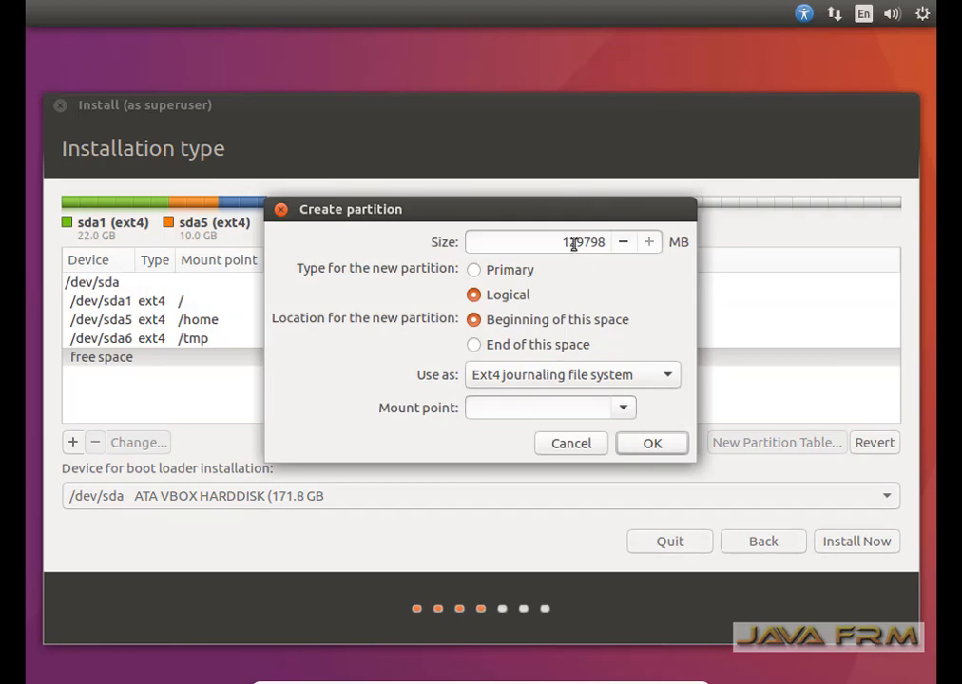
pyautogui.moveTo(574, 243); pyautogui.dragTo(707, 243)
pyautogui.press('BackSpace')
pyautogui.press('BackSpace')
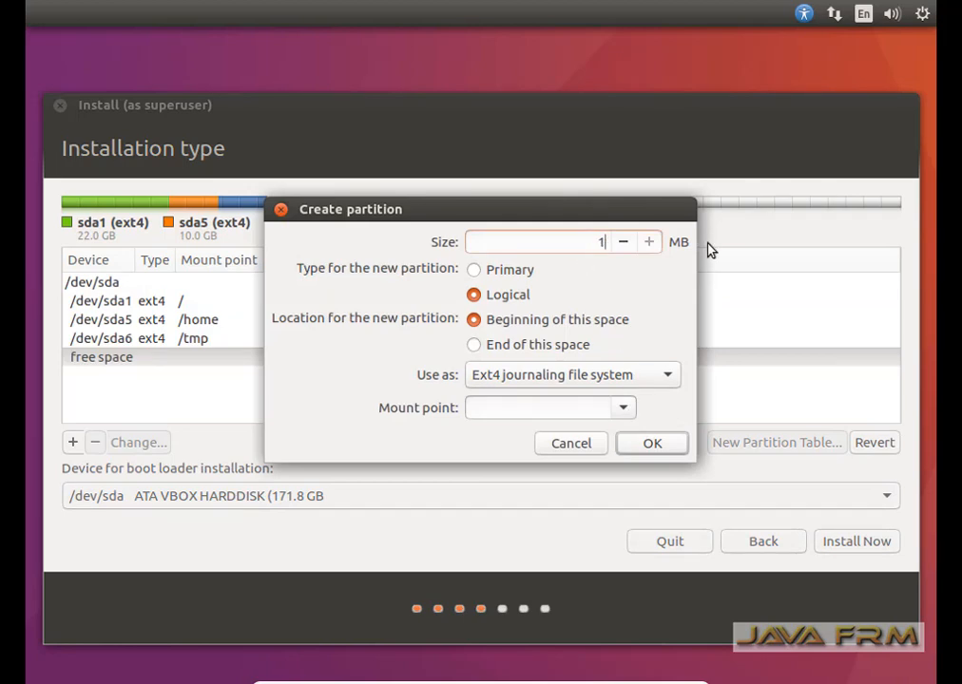
pyautogui.write('0000')
pyautogui.click(631, 411)
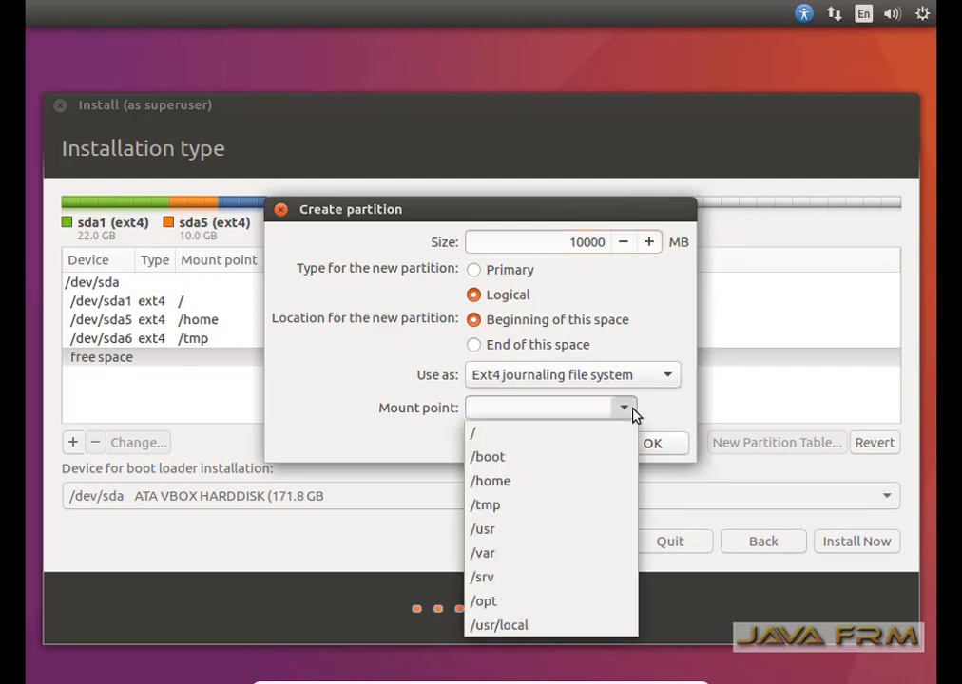
pyautogui.click(513, 529)
pyautogui.click(655, 452)
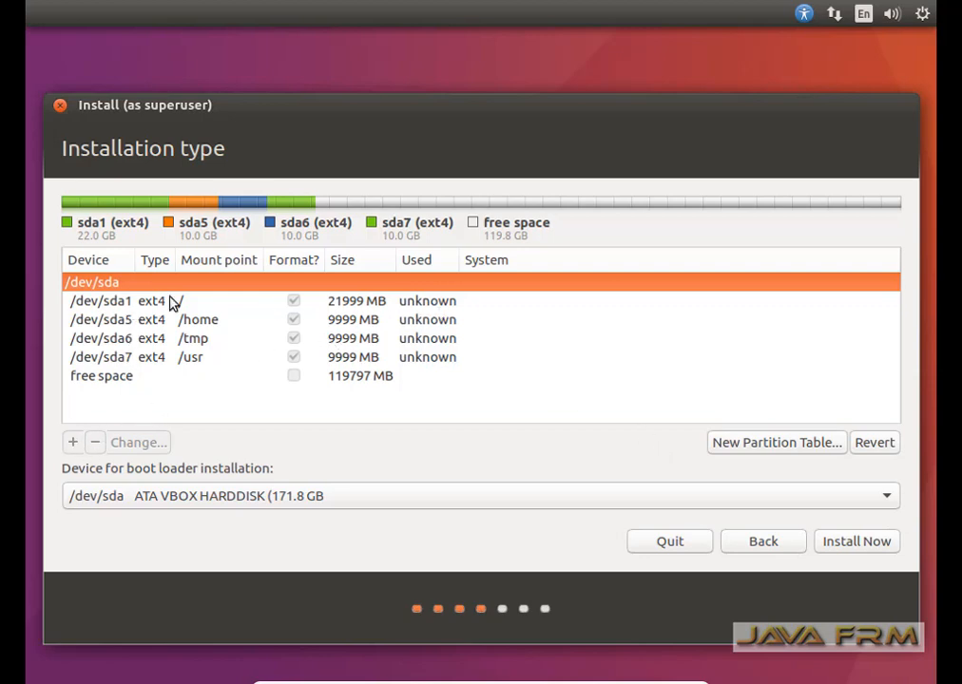
# - Create /dev/sda8 from the free space: a 10000 MB ext4 partition mounted at /var
pyautogui.click(124, 380)
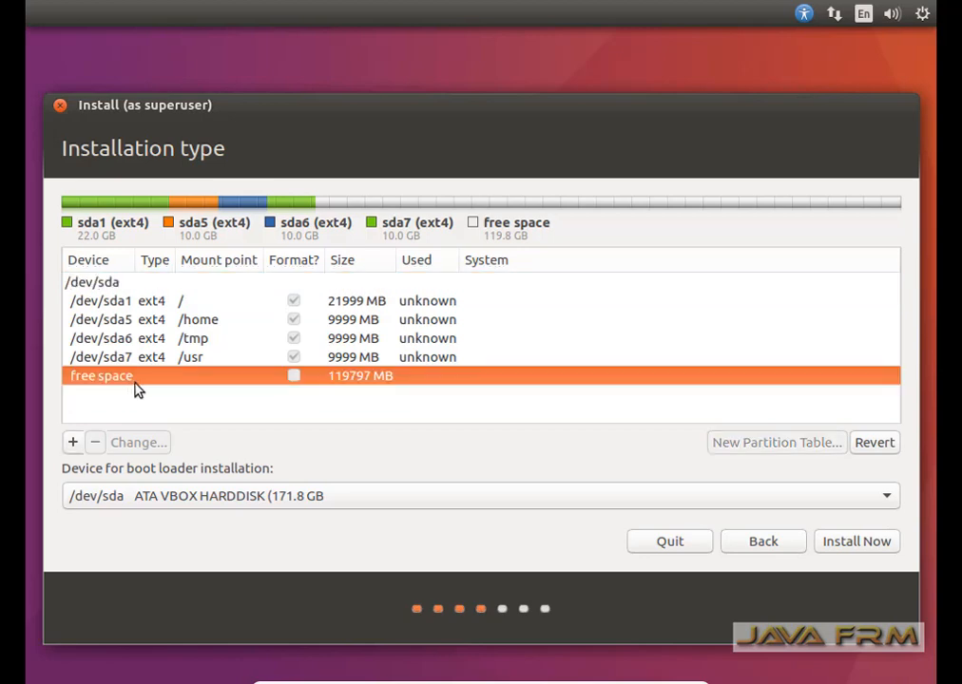
pyautogui.click(73, 444)
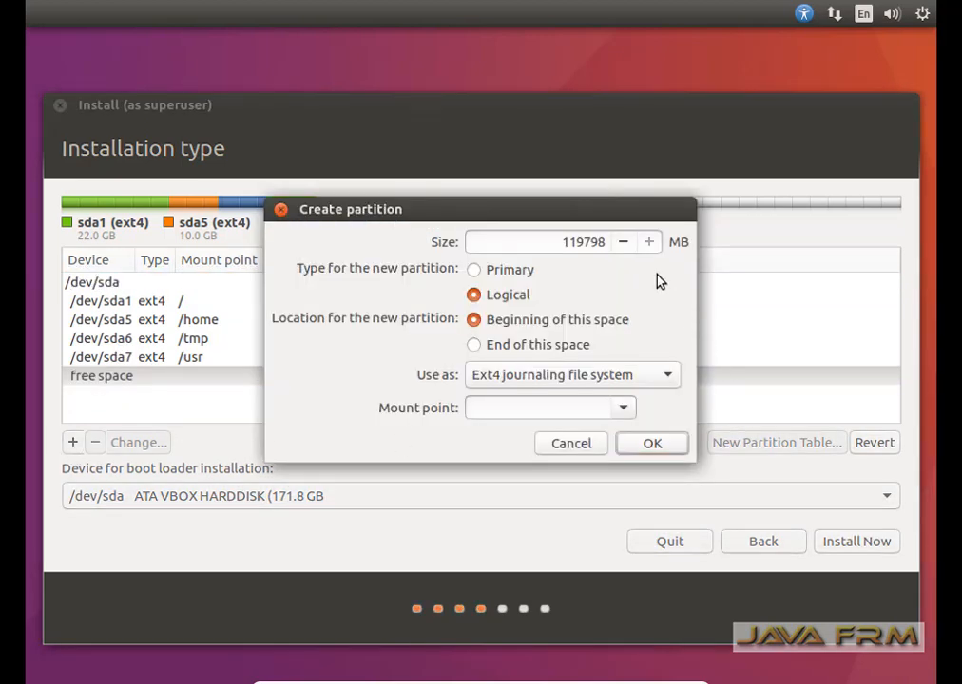
pyautogui.moveTo(571, 244); pyautogui.dragTo(868, 241)
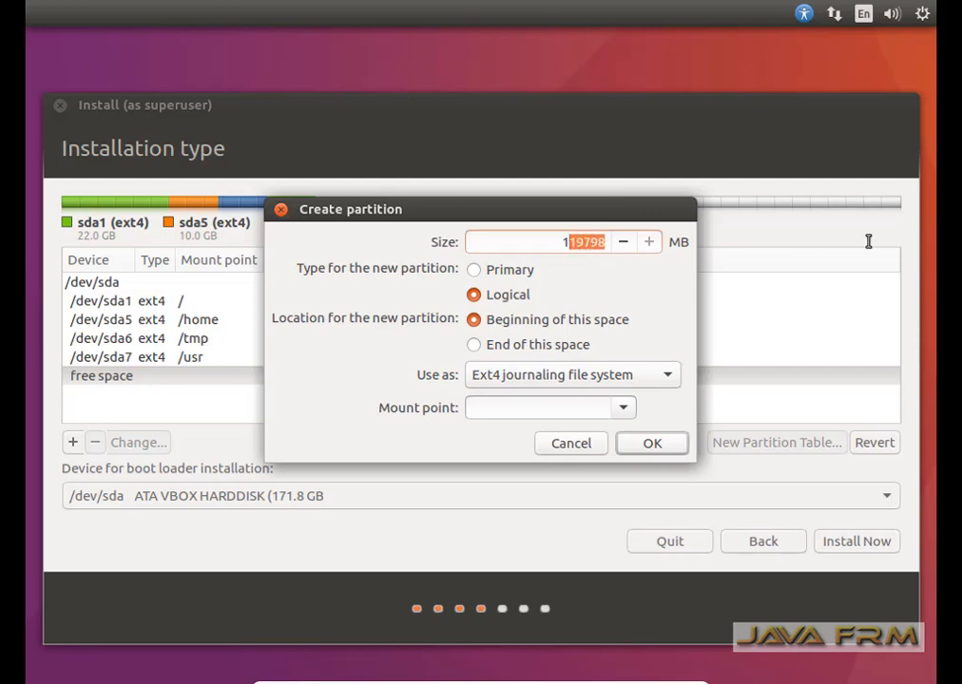
pyautogui.write('0000')
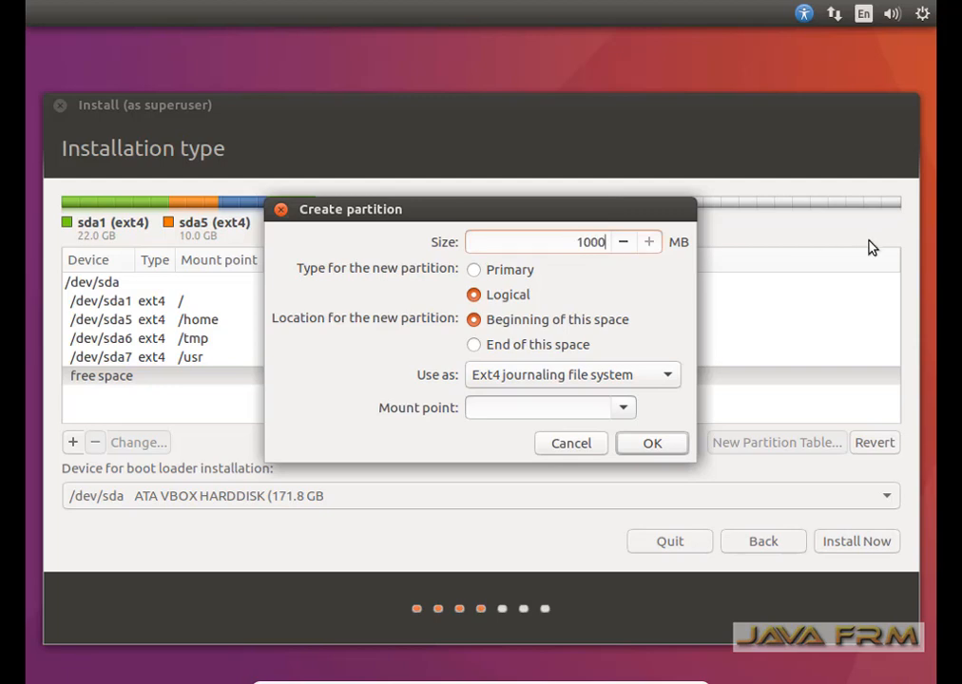
pyautogui.click(627, 416)
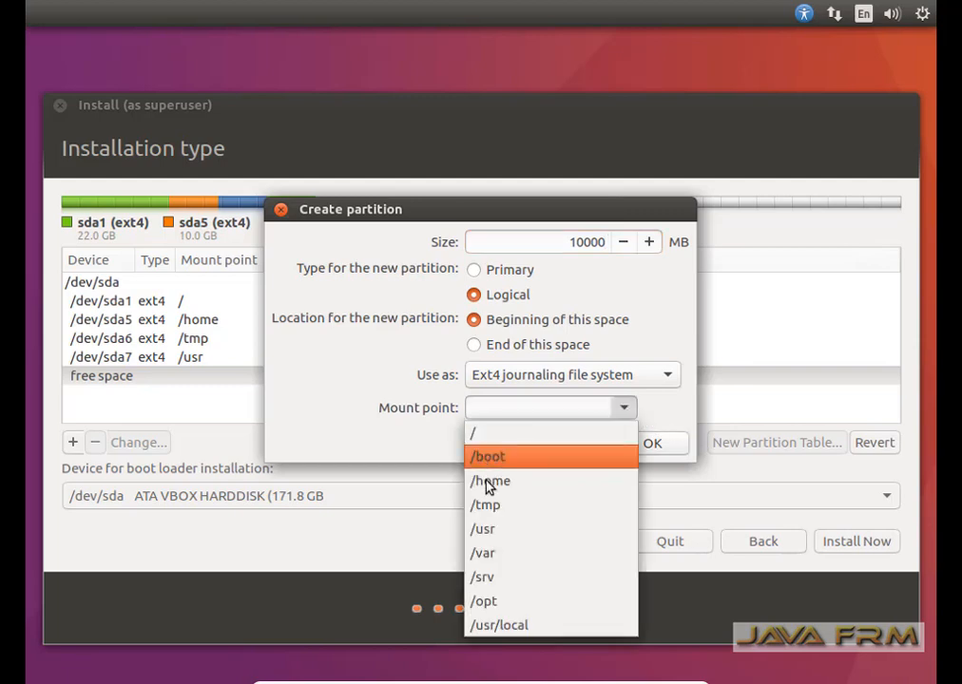
pyautogui.click(506, 557)
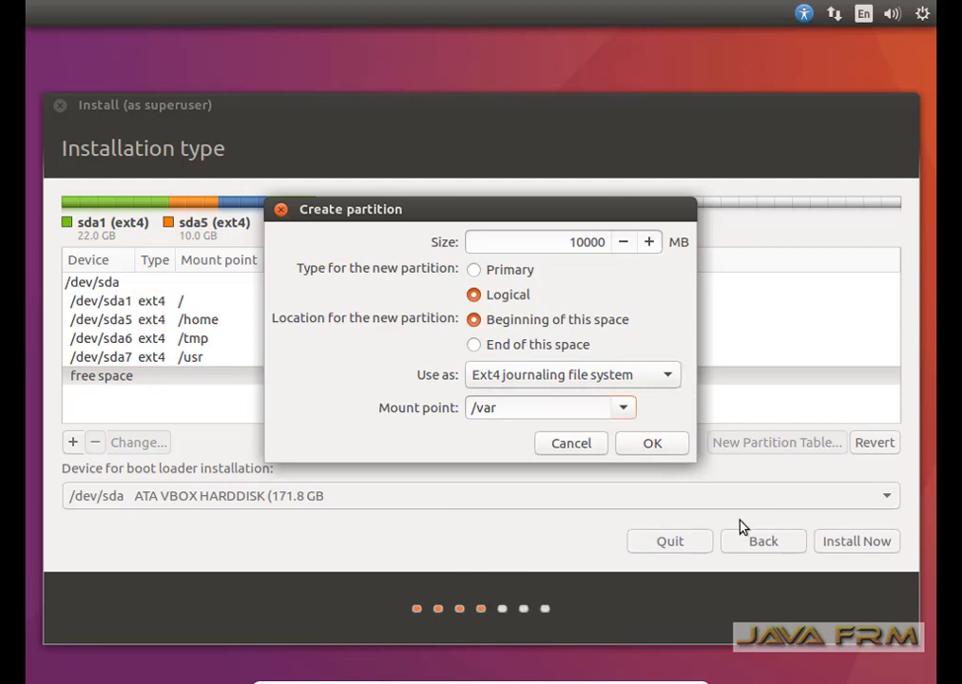
pyautogui.click(654, 444)
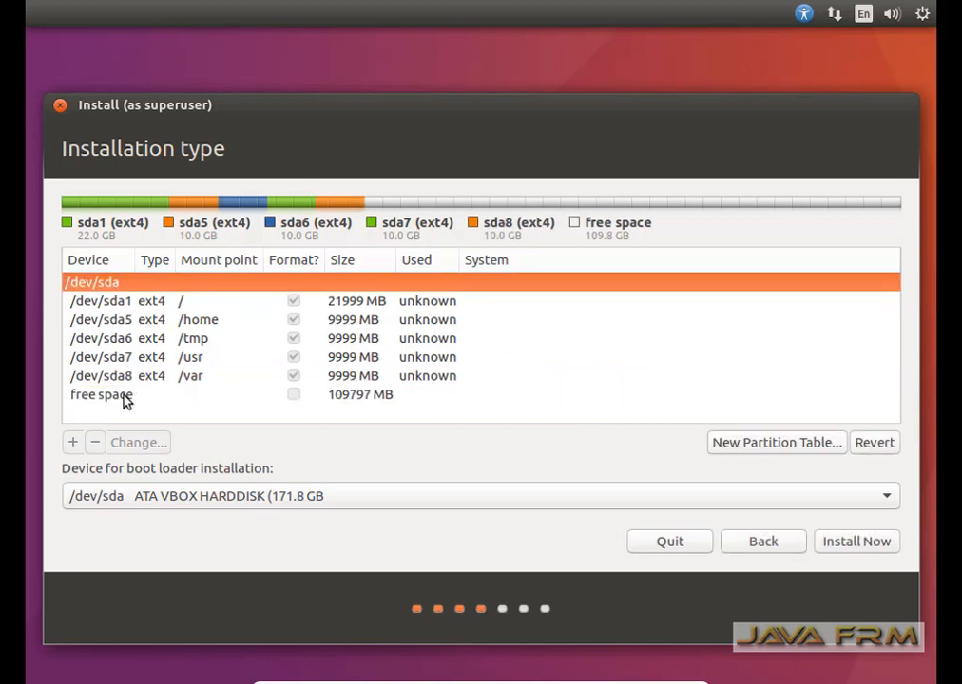
pyautogui.click(114, 394)
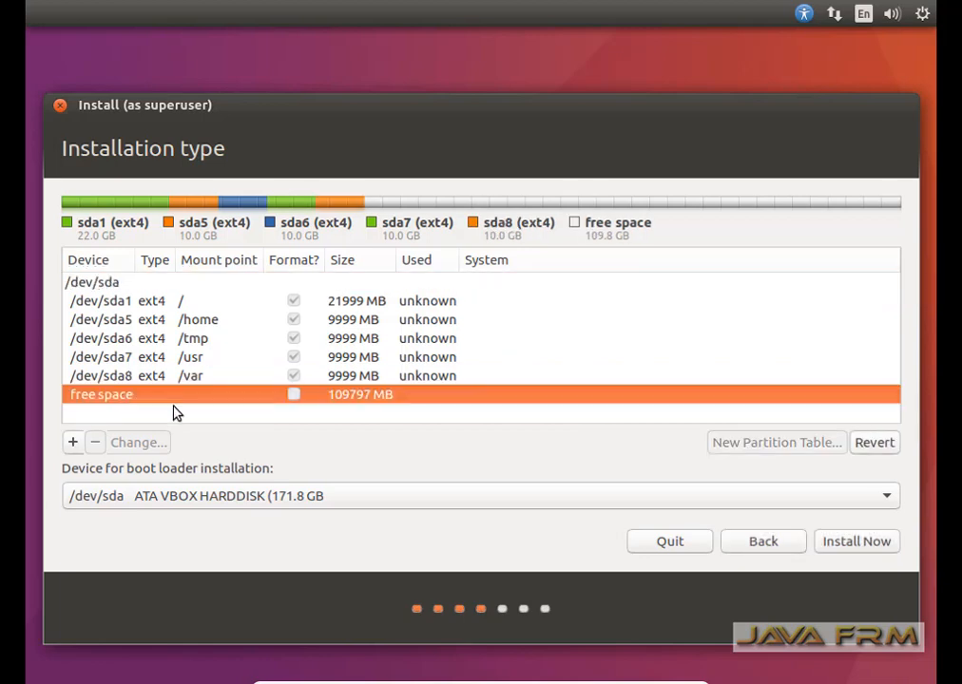
# - Create /dev/sda9: a 10000 MB partition kept as Ext4 and mounted at /srv
pyautogui.click(72, 444)
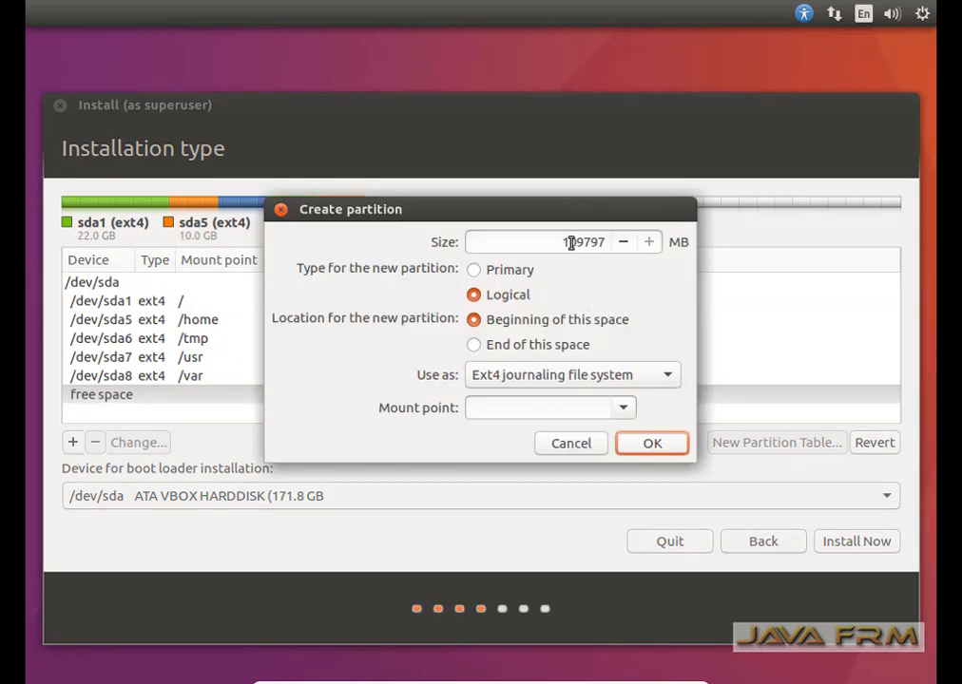
pyautogui.moveTo(570, 242); pyautogui.dragTo(668, 241)
pyautogui.write('0')
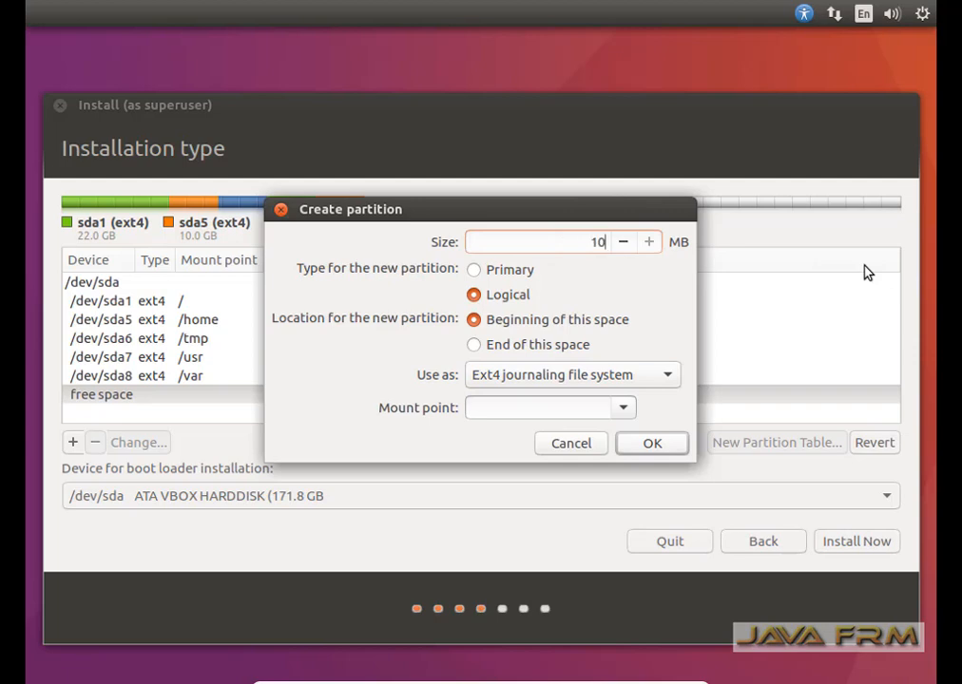
pyautogui.write('000')
pyautogui.click(673, 380)
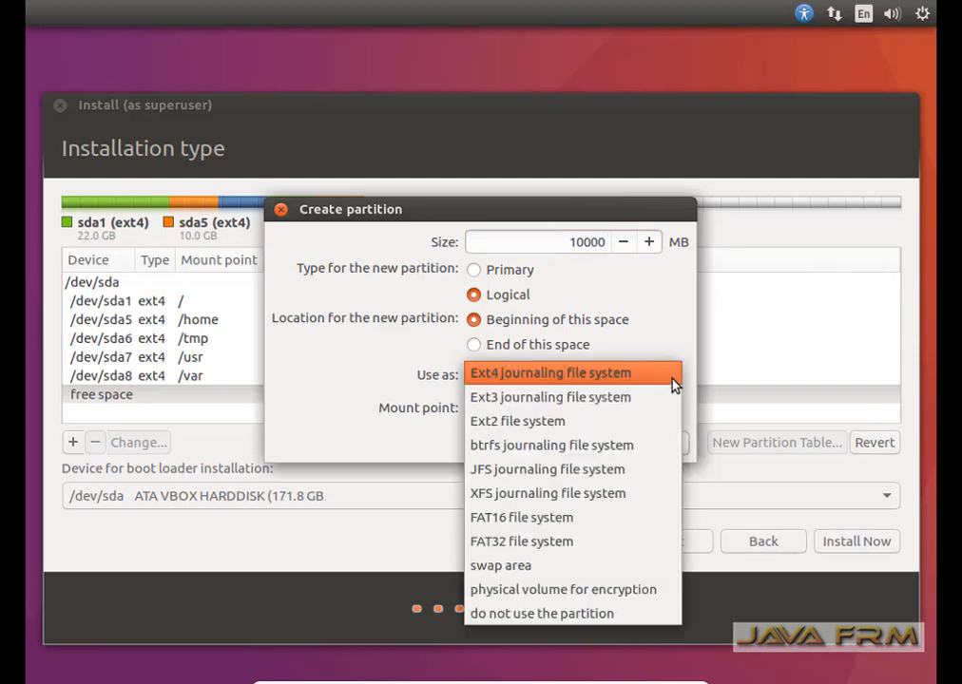
pyautogui.click(672, 382)
pyautogui.click(621, 412)
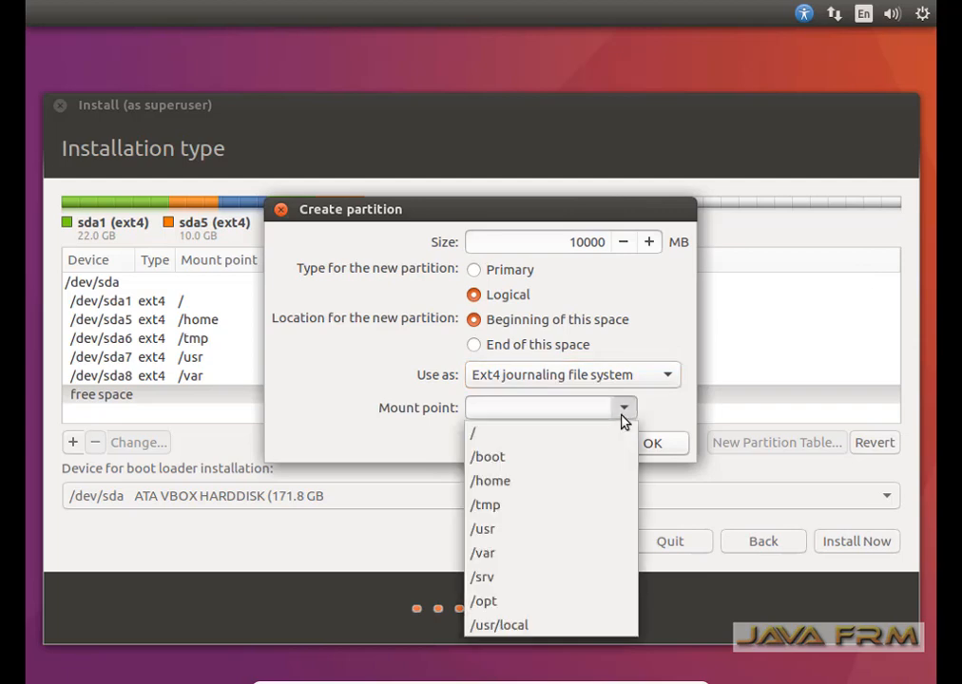
pyautogui.click(494, 578)
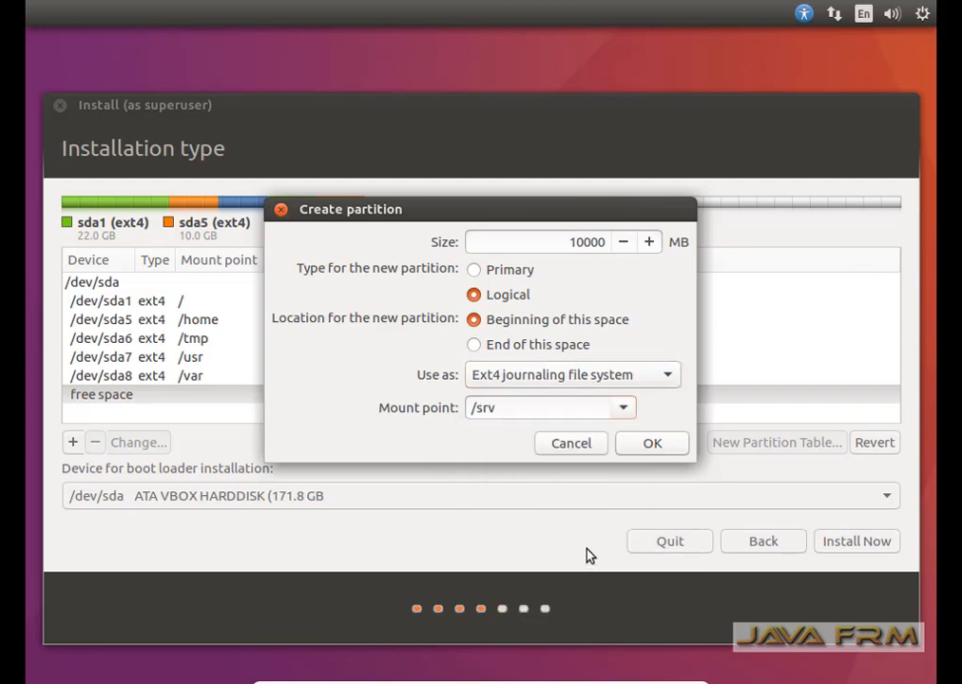
pyautogui.click(666, 451)
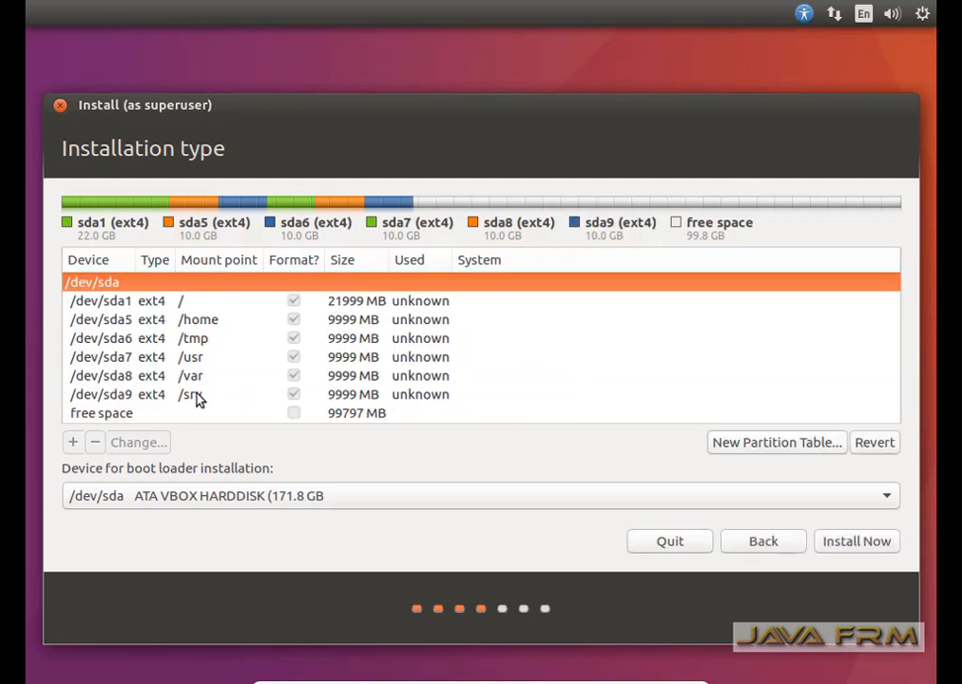
pyautogui.click(95, 416)
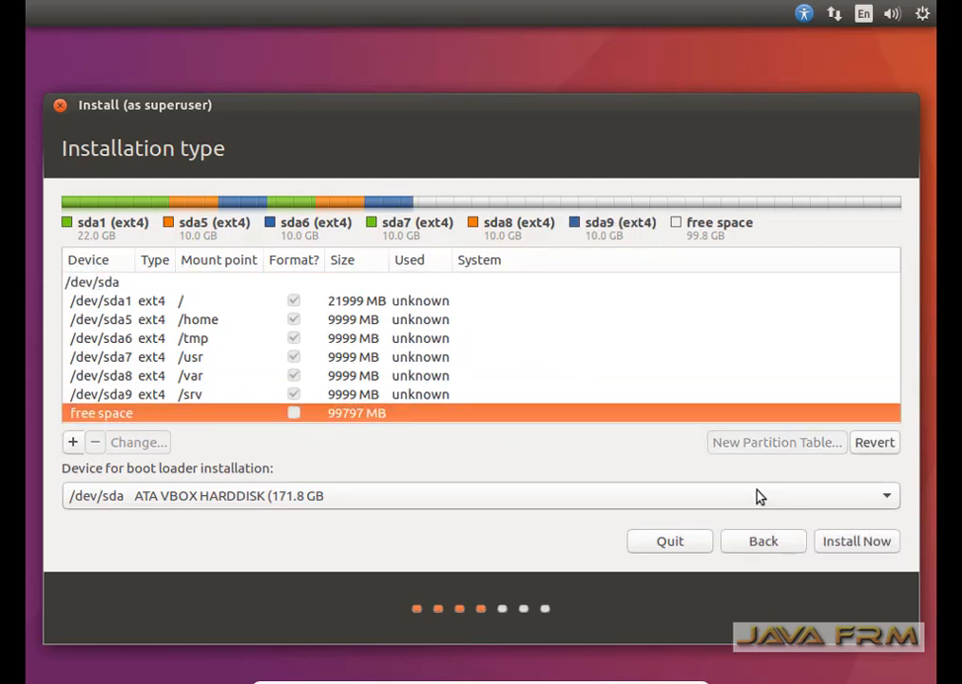
# - Create /dev/sda10: a 26000 MB ext4 partition mounted at /opt, leaving 73796 MB free
pyautogui.click(72, 443)
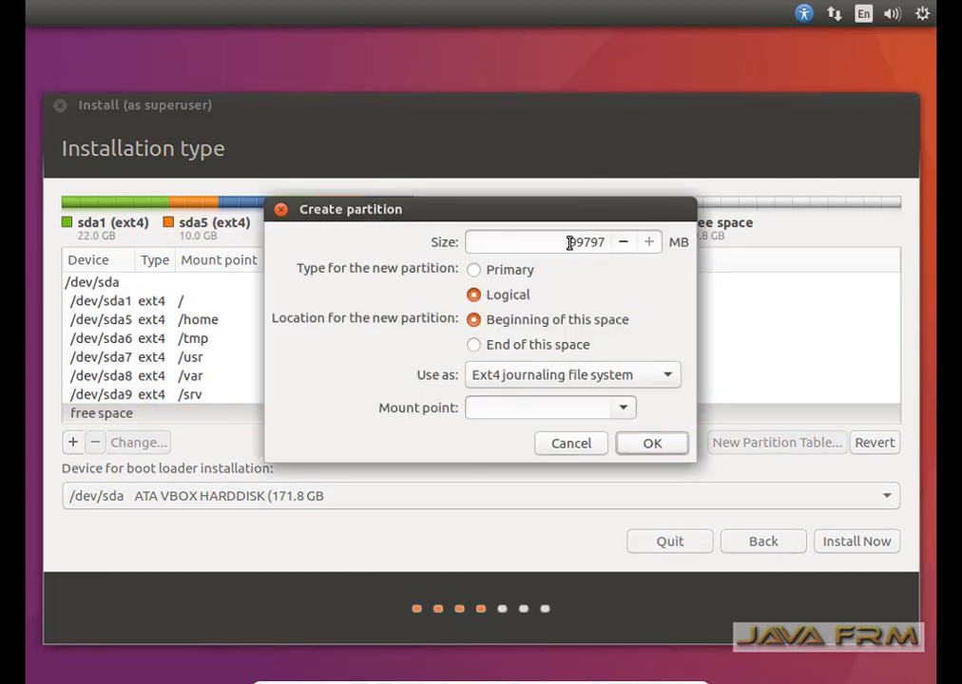
pyautogui.moveTo(569, 241); pyautogui.dragTo(774, 240)
pyautogui.write('25')
pyautogui.press('BackSpace')
pyautogui.write('6000')
pyautogui.click(623, 408)
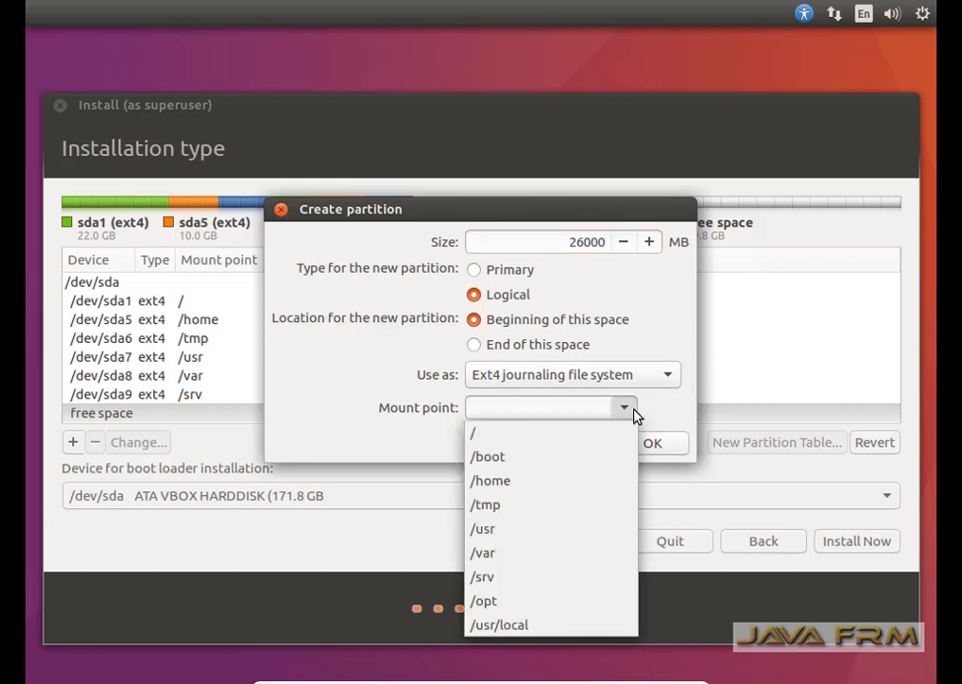
pyautogui.click(505, 603)
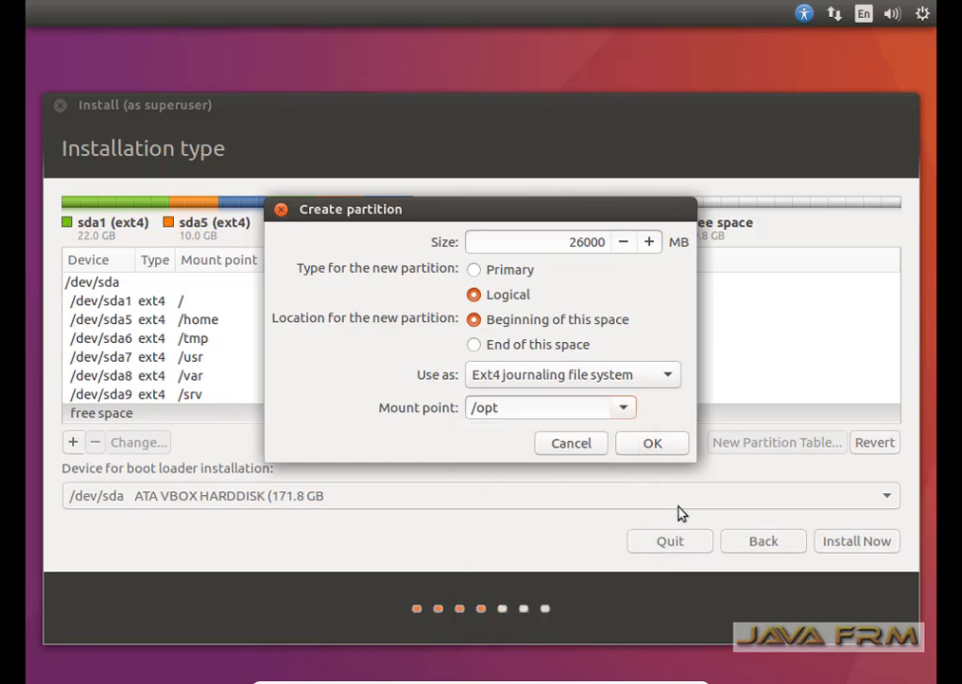
pyautogui.click(660, 448)
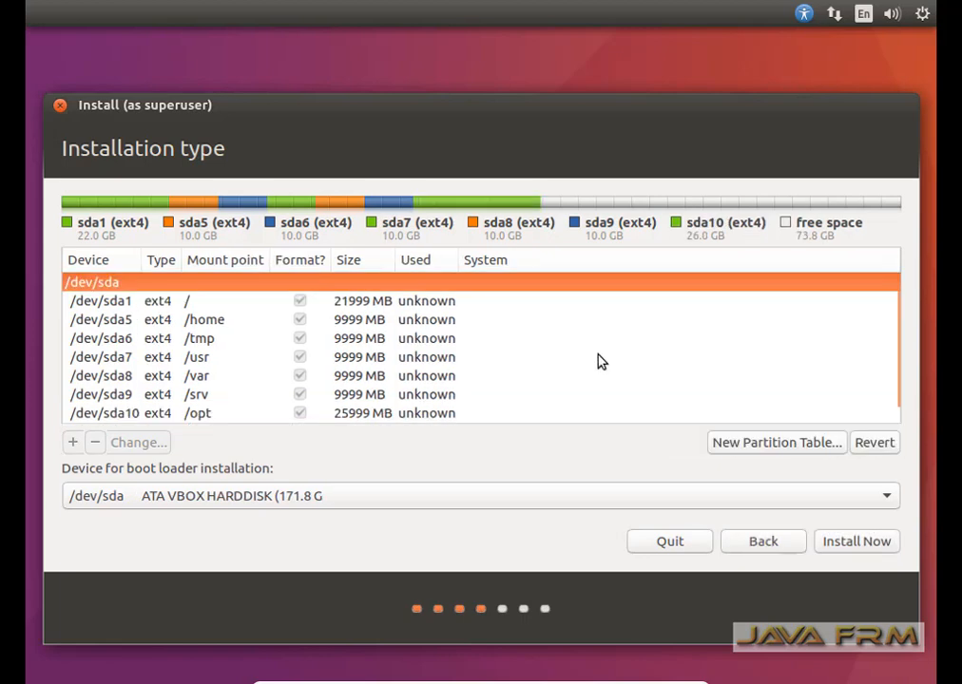
pyautogui.click(192, 418)
pyautogui.scroll(-1, 475, 350)
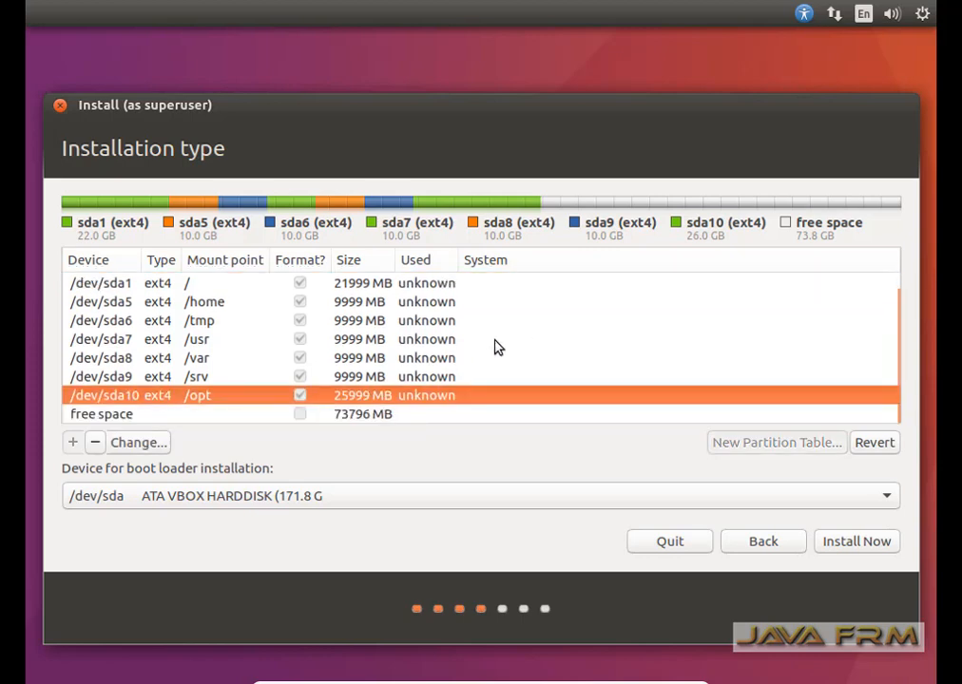
# - Create /dev/sda11 from the 73796 MB free space: 10000 MB ext4 mounted at /usr/local
pyautogui.click(130, 419)
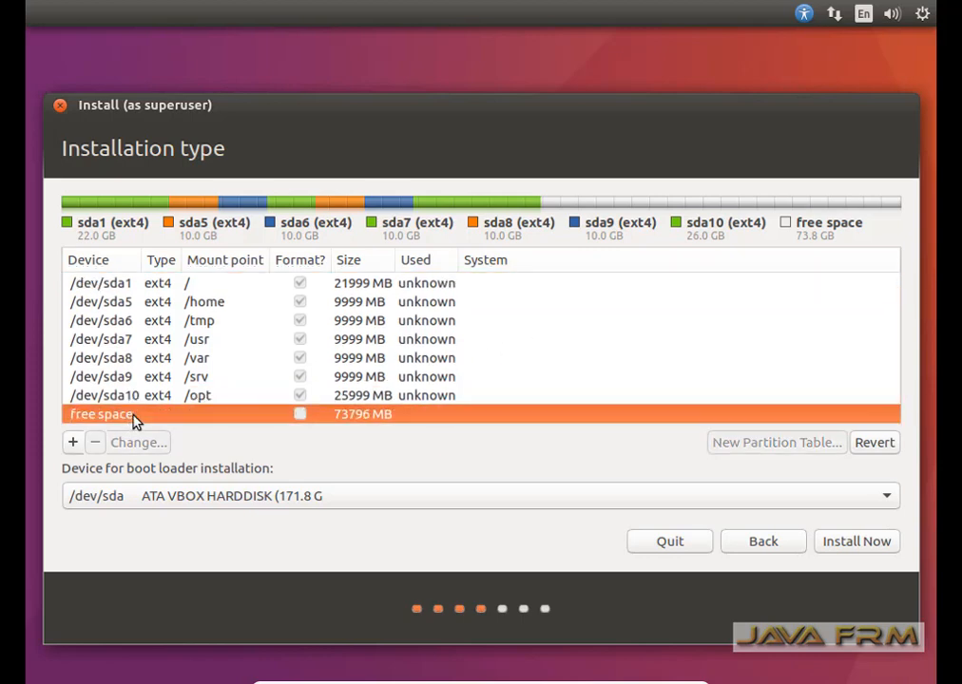
pyautogui.click(73, 443)
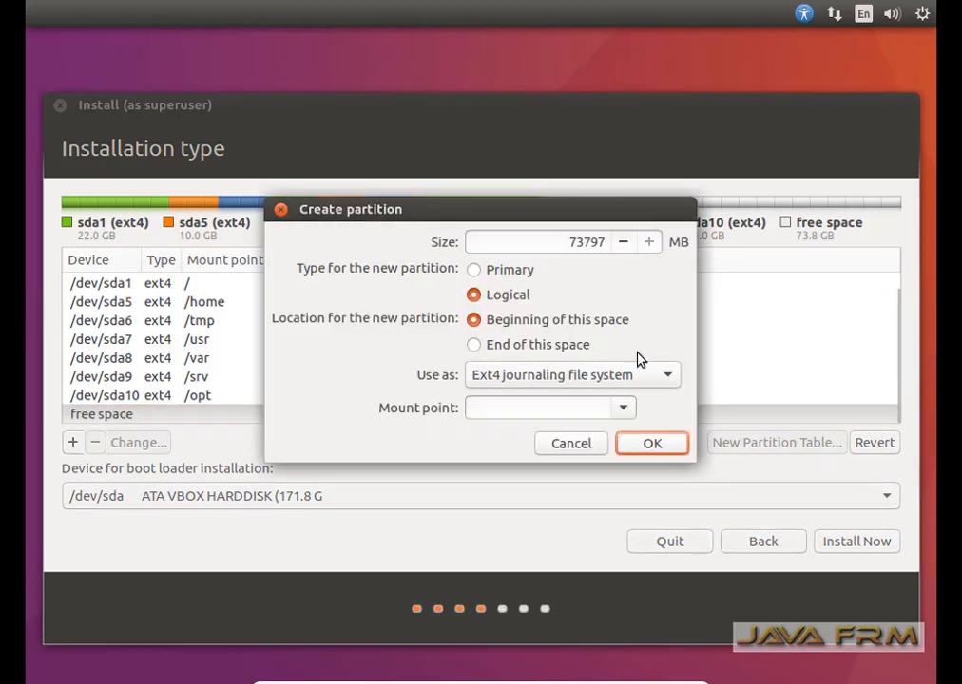
pyautogui.doubleClick(570, 242)
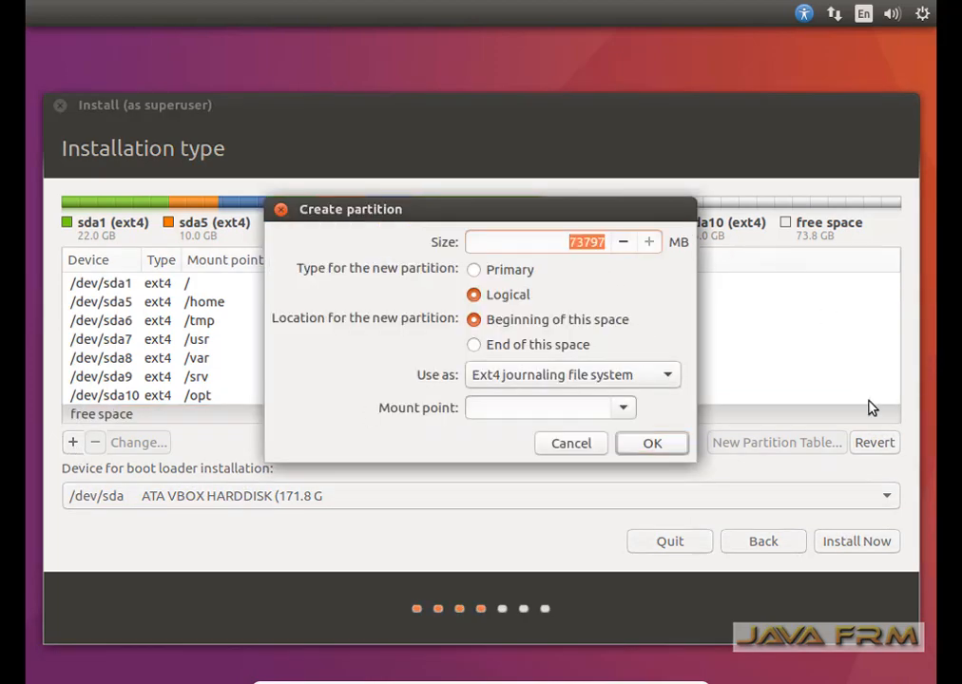
pyautogui.write('1000')
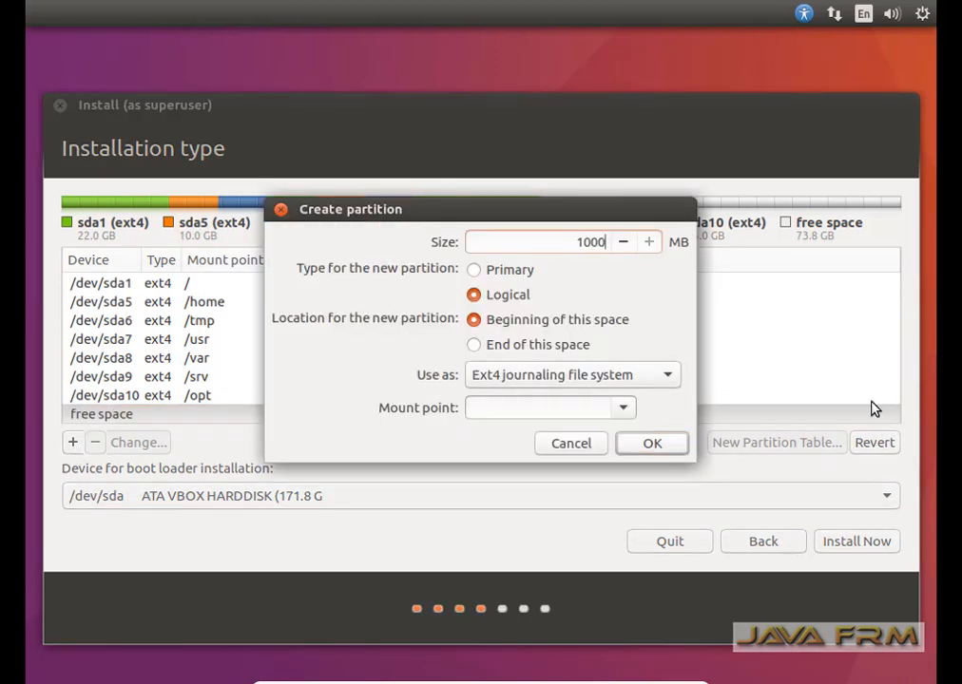
pyautogui.write('0')
pyautogui.click(624, 410)
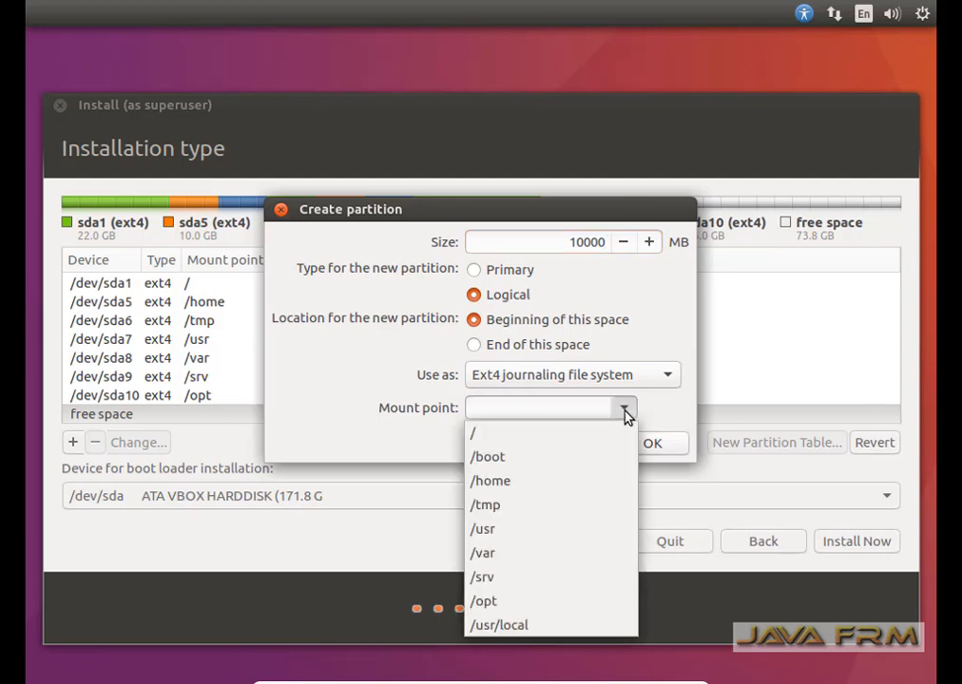
pyautogui.click(506, 631)
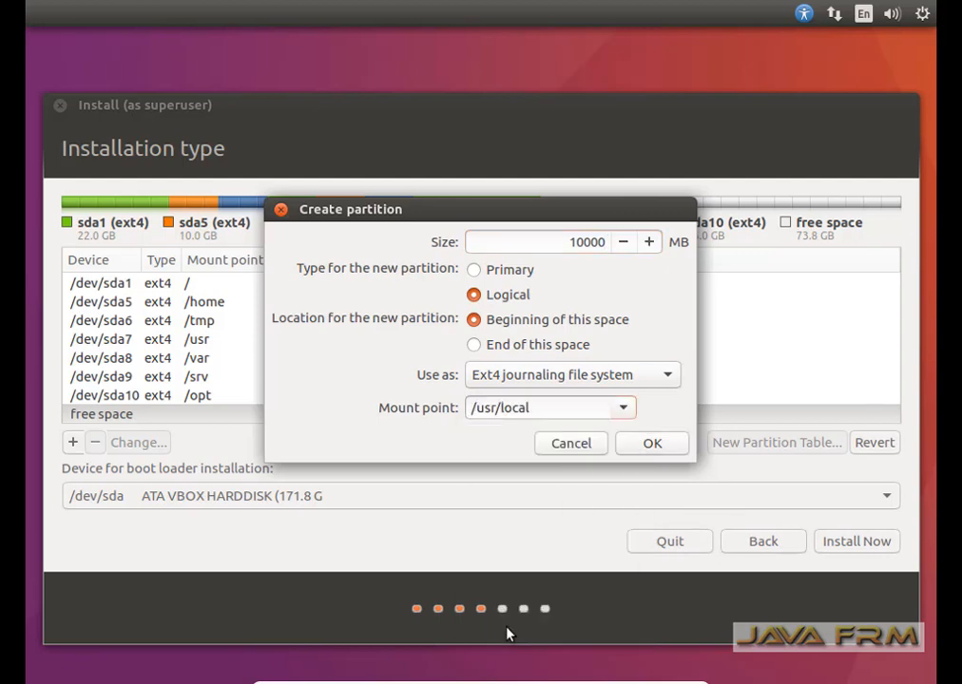
pyautogui.click(666, 452)
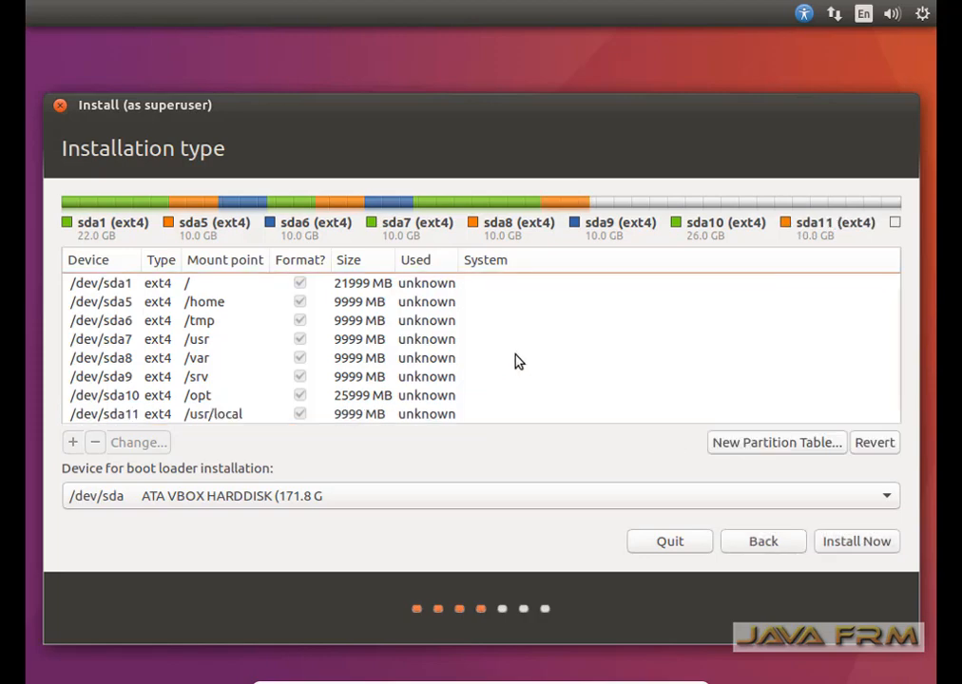
pyautogui.scroll(-1, 518, 361)
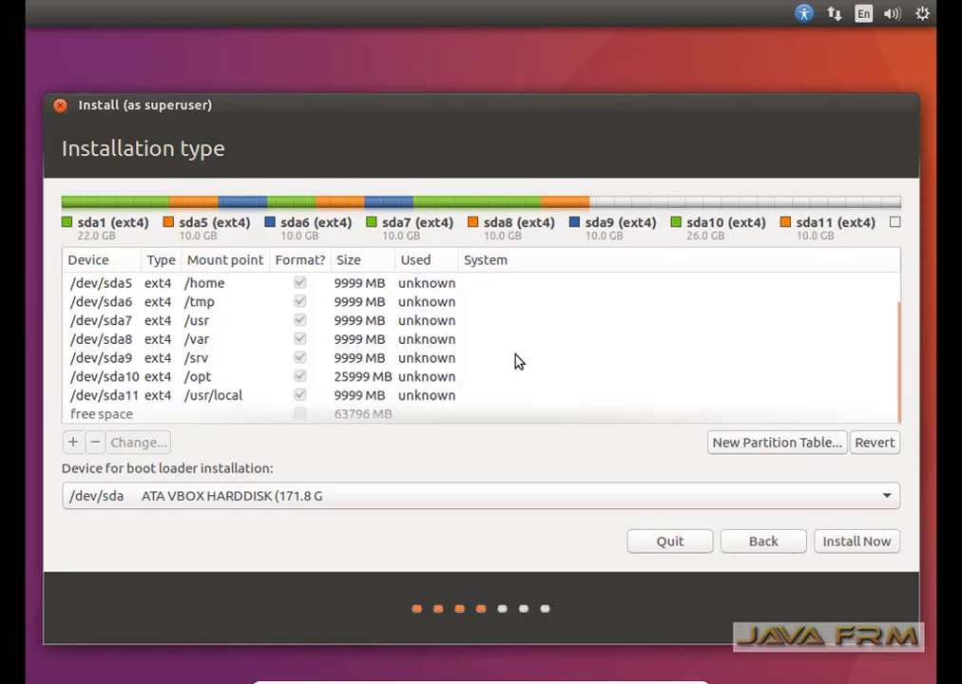
# - Turn 26000 MB of the 63796 MB free space into a logical swap area partition
pyautogui.click(109, 418)
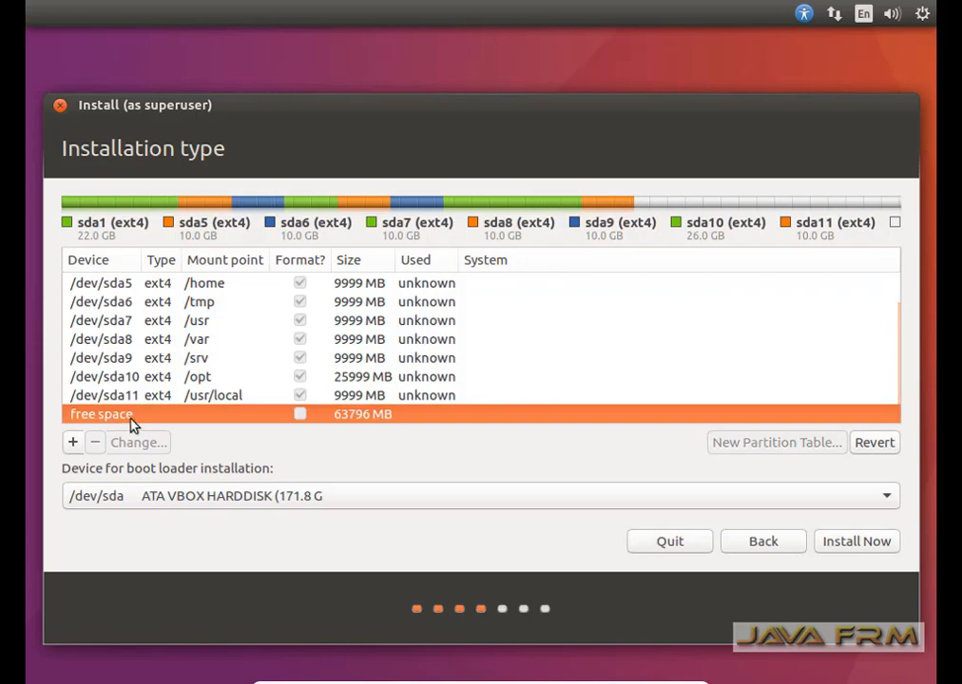
pyautogui.click(72, 443)
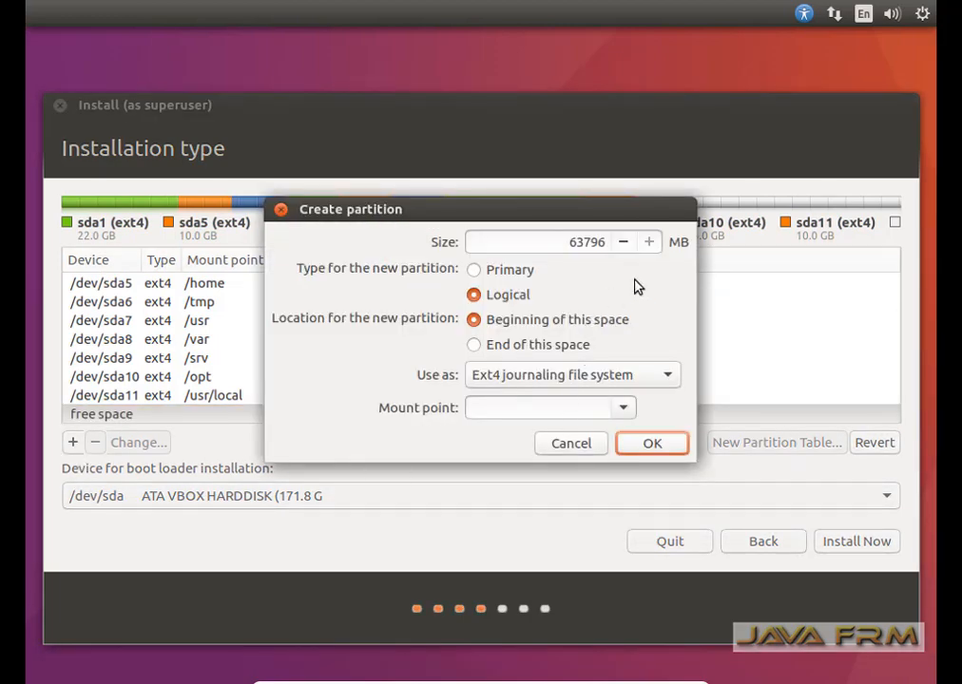
pyautogui.moveTo(571, 241); pyautogui.dragTo(753, 242)
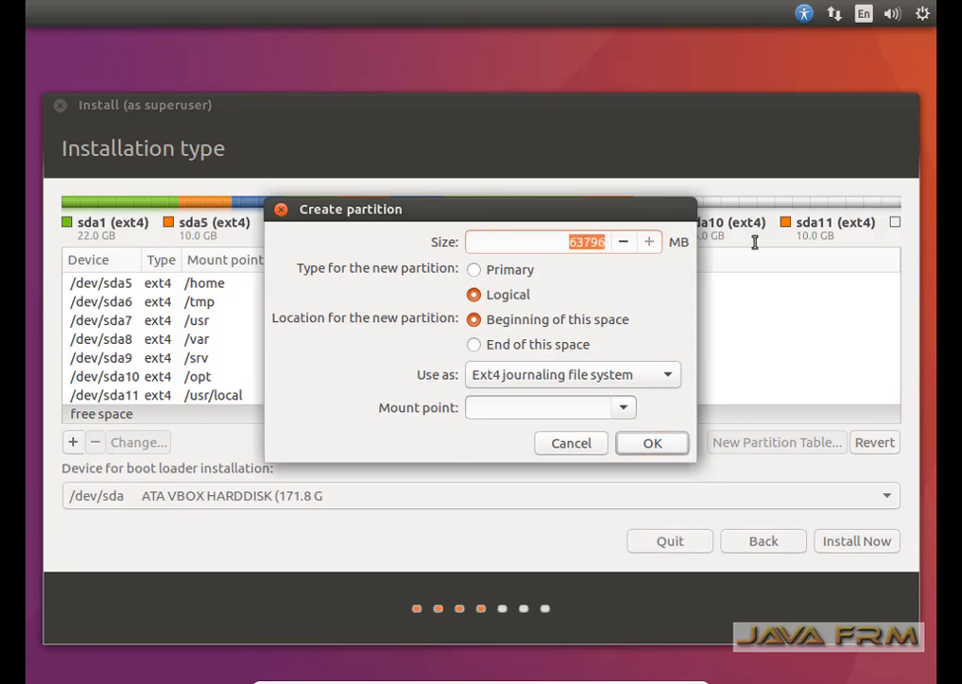
pyautogui.write('26')
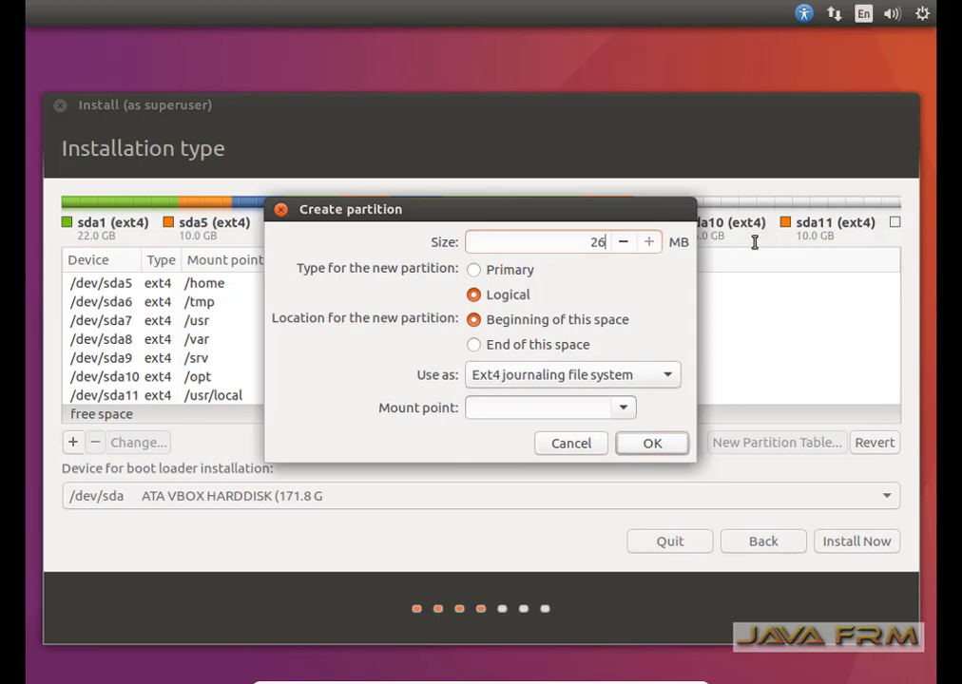
pyautogui.write('000')
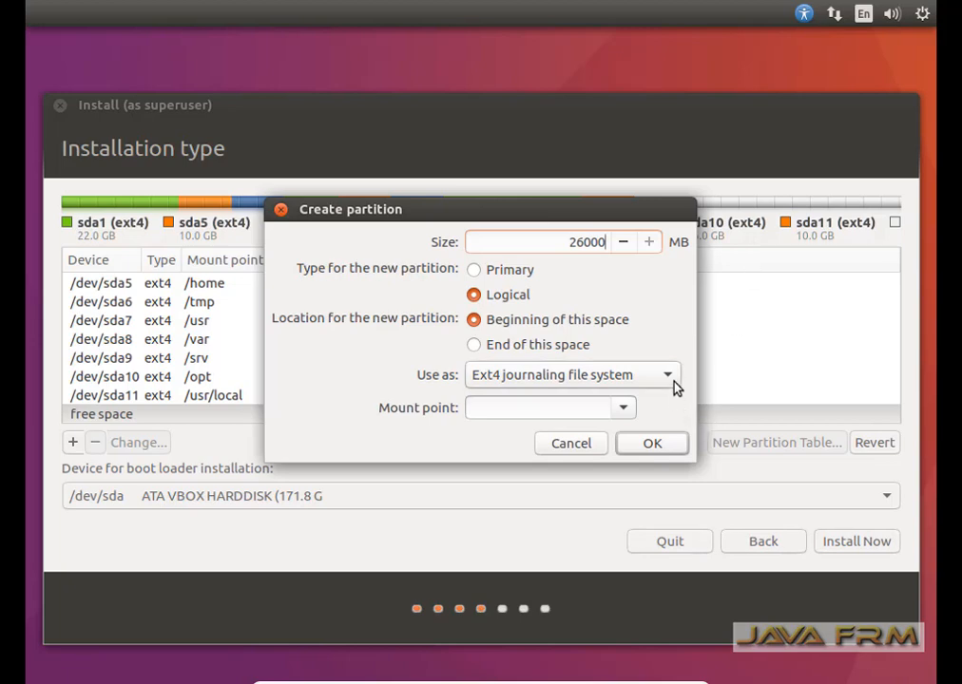
pyautogui.click(624, 407)
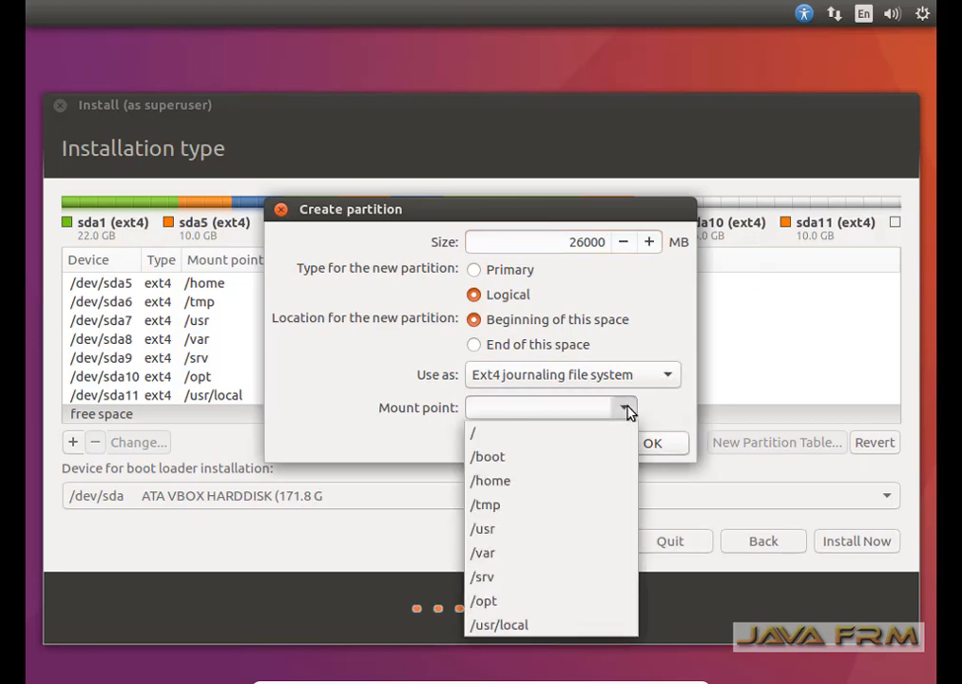
pyautogui.click(511, 406)
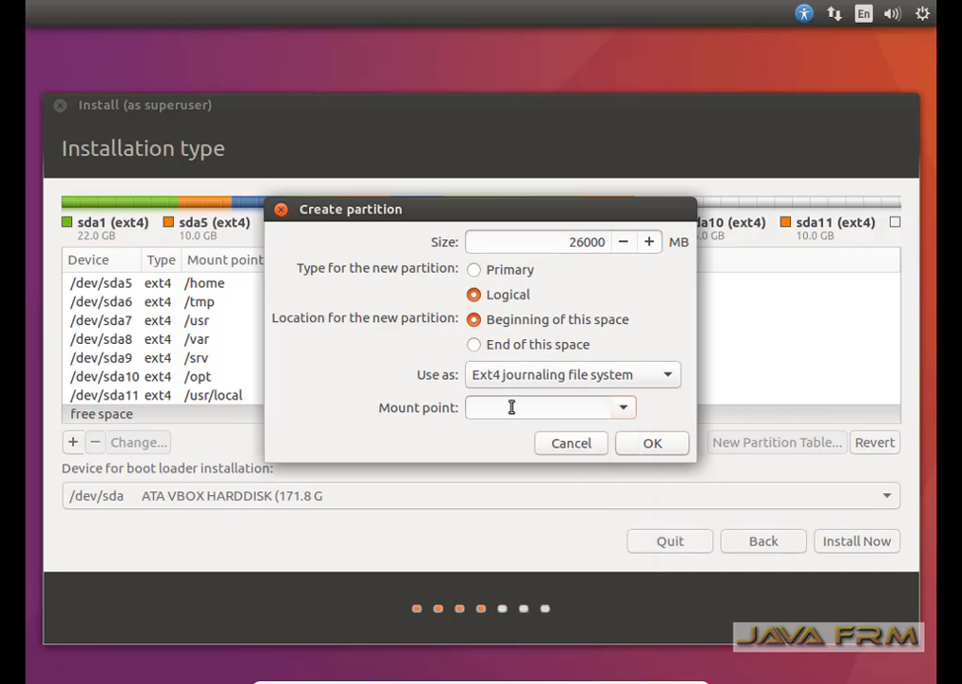
pyautogui.click(667, 380)
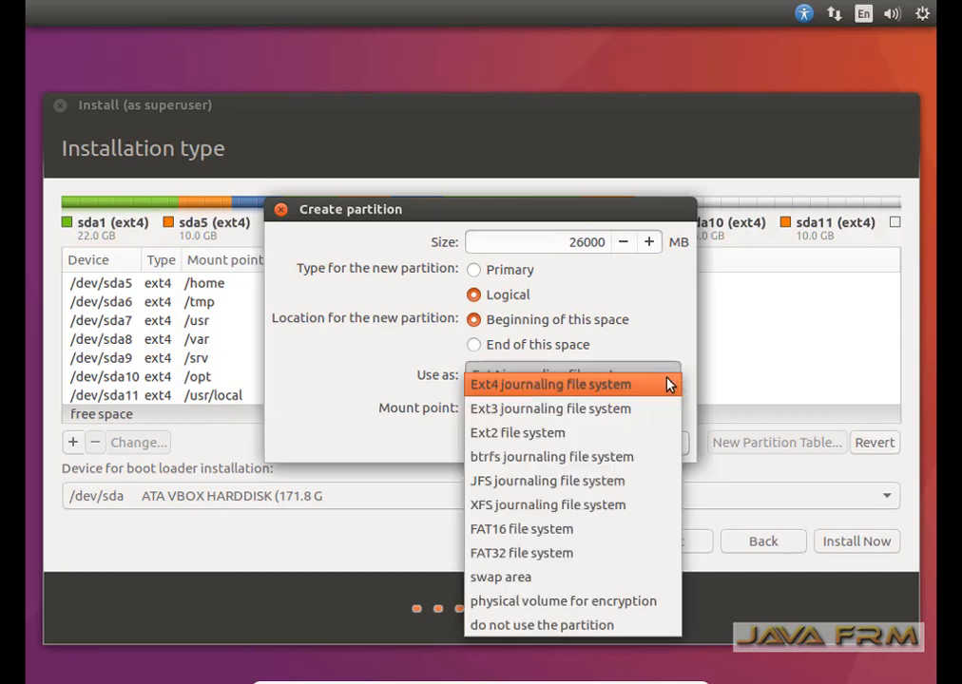
pyautogui.click(514, 577)
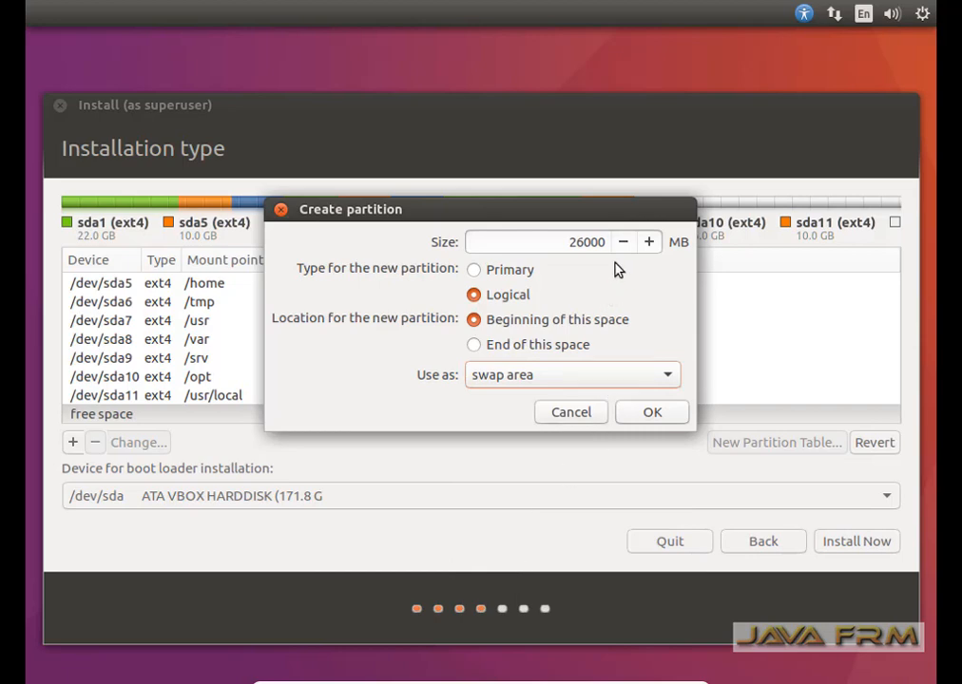
pyautogui.click(662, 421)
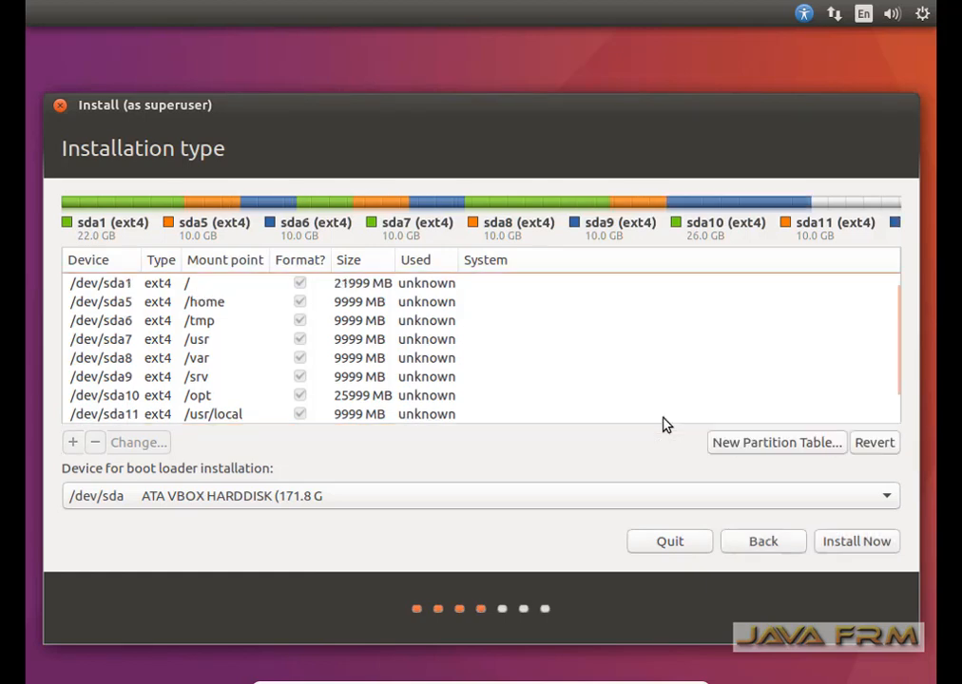
# - Create /dev/sda13: a 27000 MB ext4 partition with custom mount point /Softwares
pyautogui.scroll(-2, 332, 343)
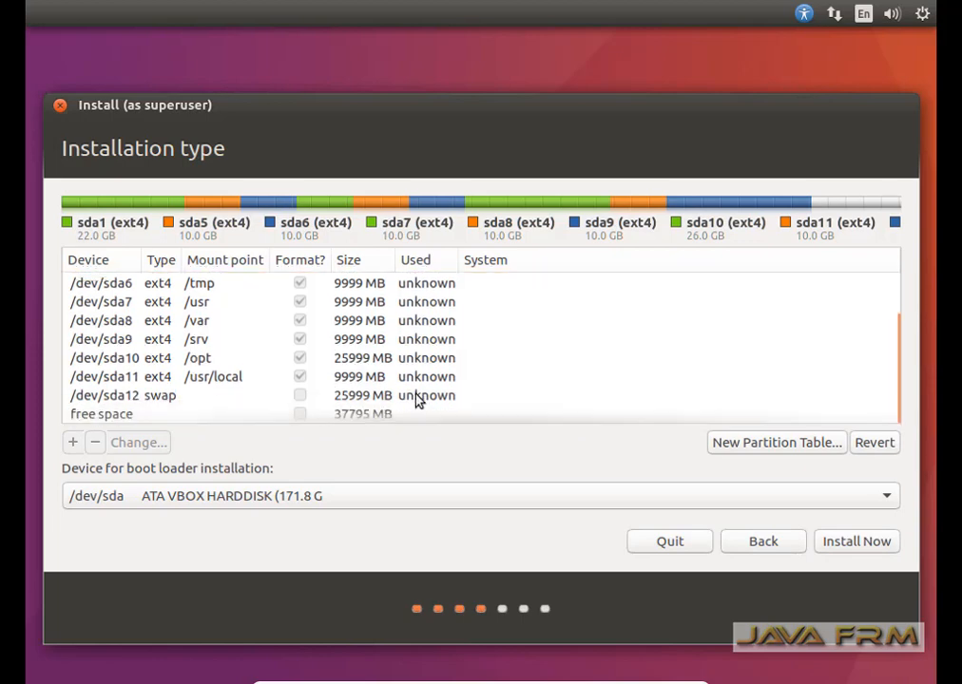
pyautogui.click(172, 399)
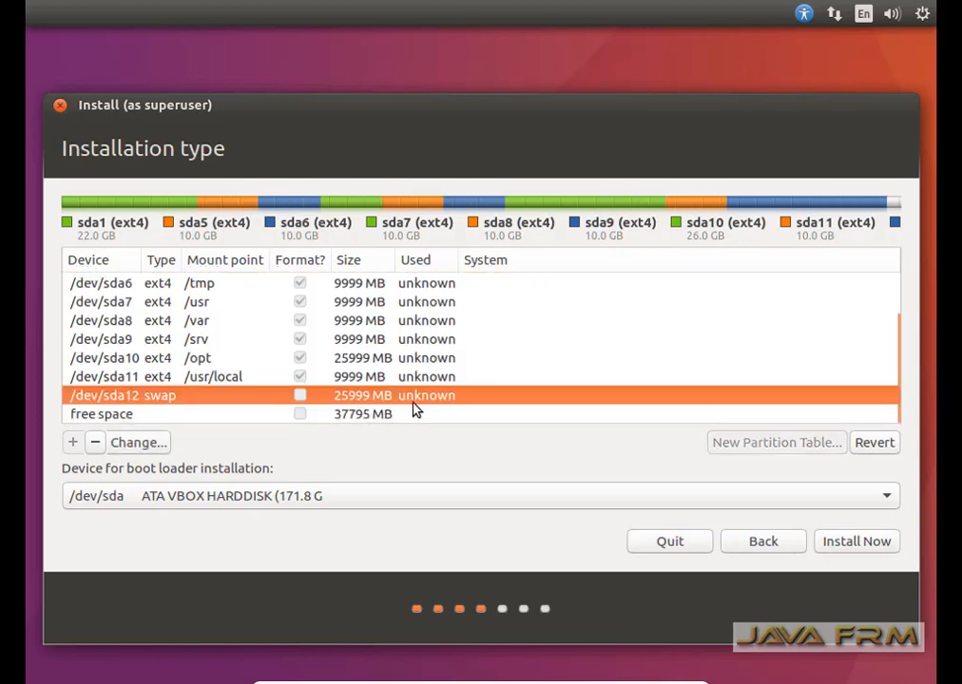
pyautogui.click(125, 416)
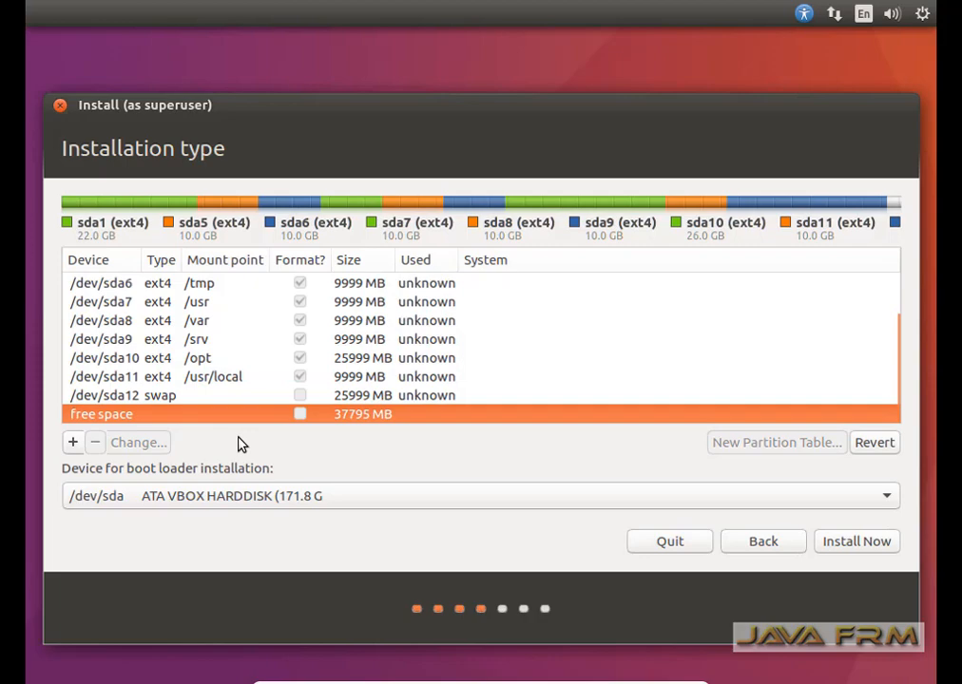
pyautogui.click(71, 443)
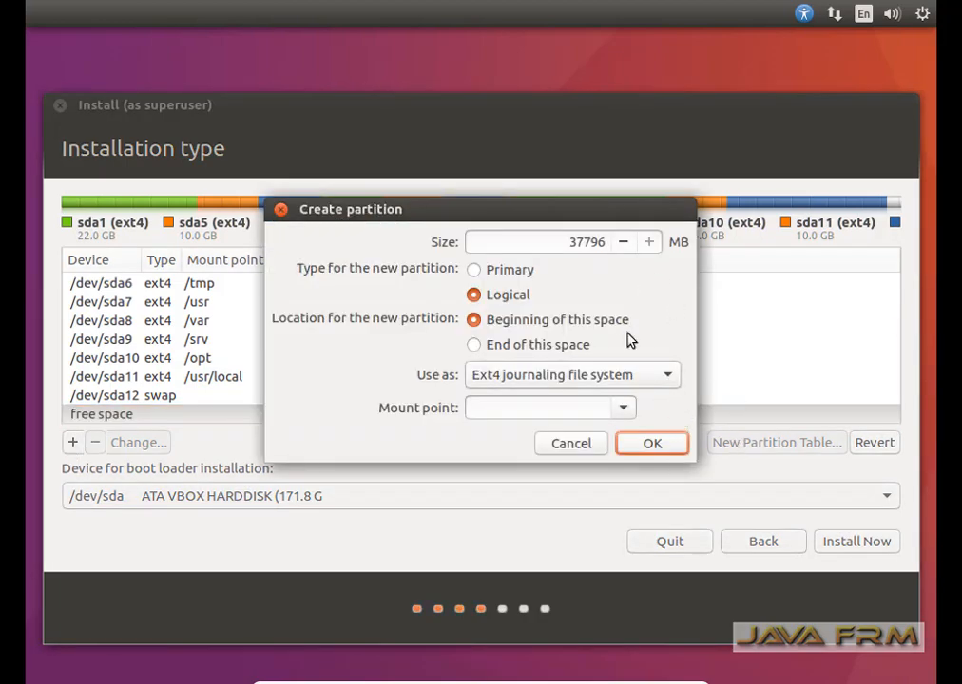
pyautogui.doubleClick(571, 243)
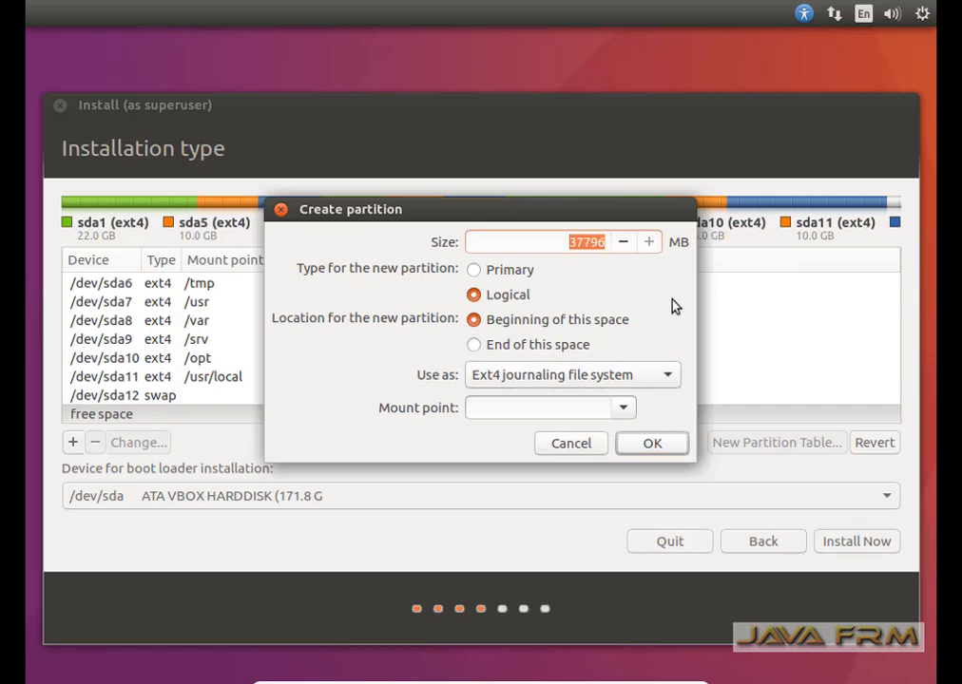
pyautogui.write('27000')
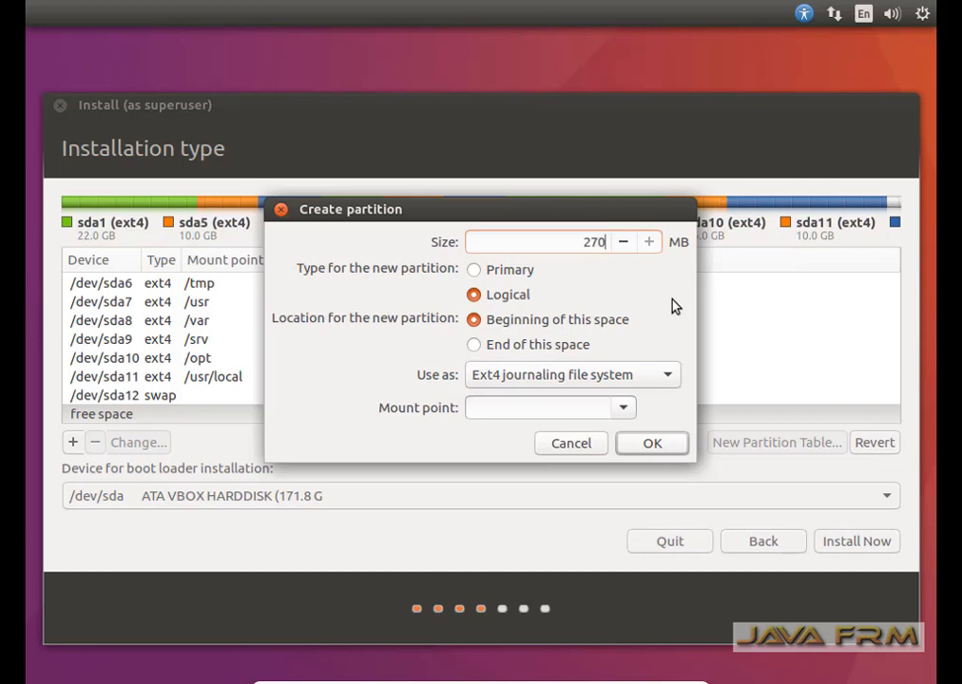
pyautogui.click(520, 407)
pyautogui.write('/Softwares')
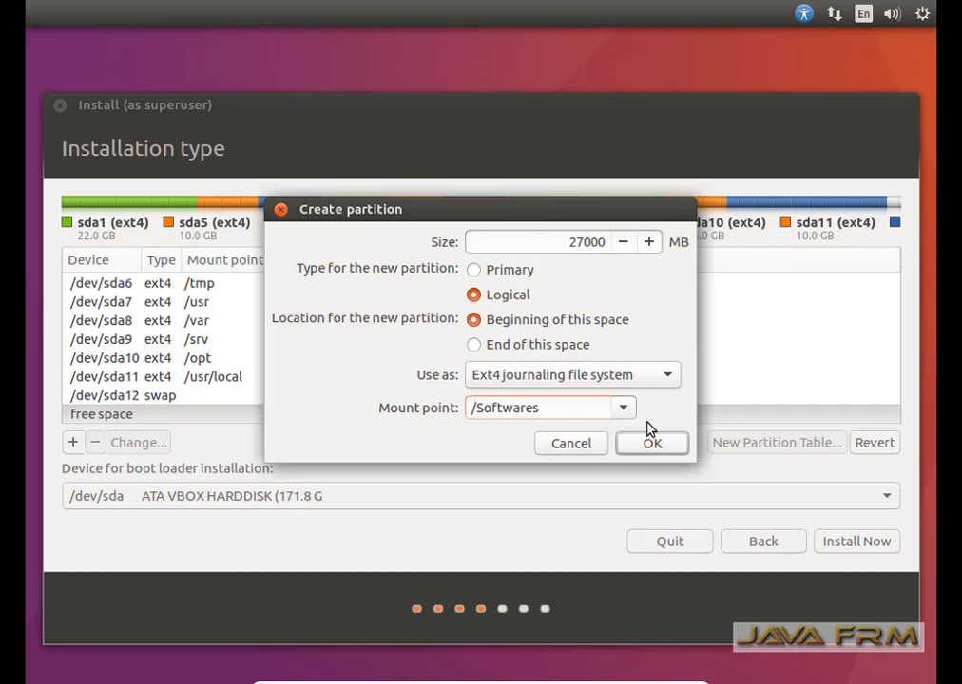
pyautogui.click(653, 445)
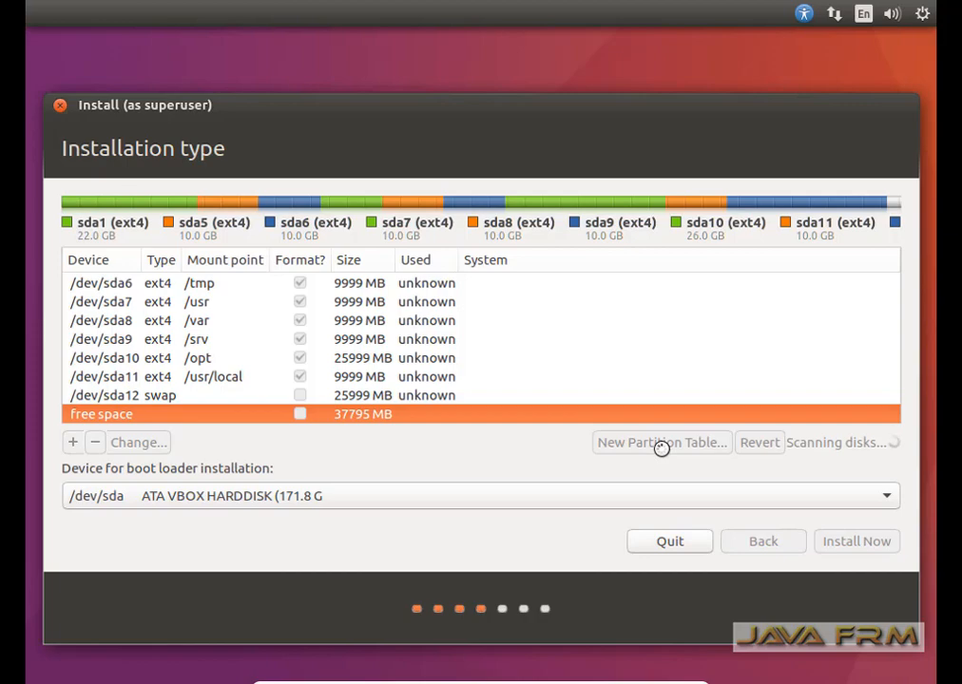
pyautogui.scroll(-3, 371, 347)
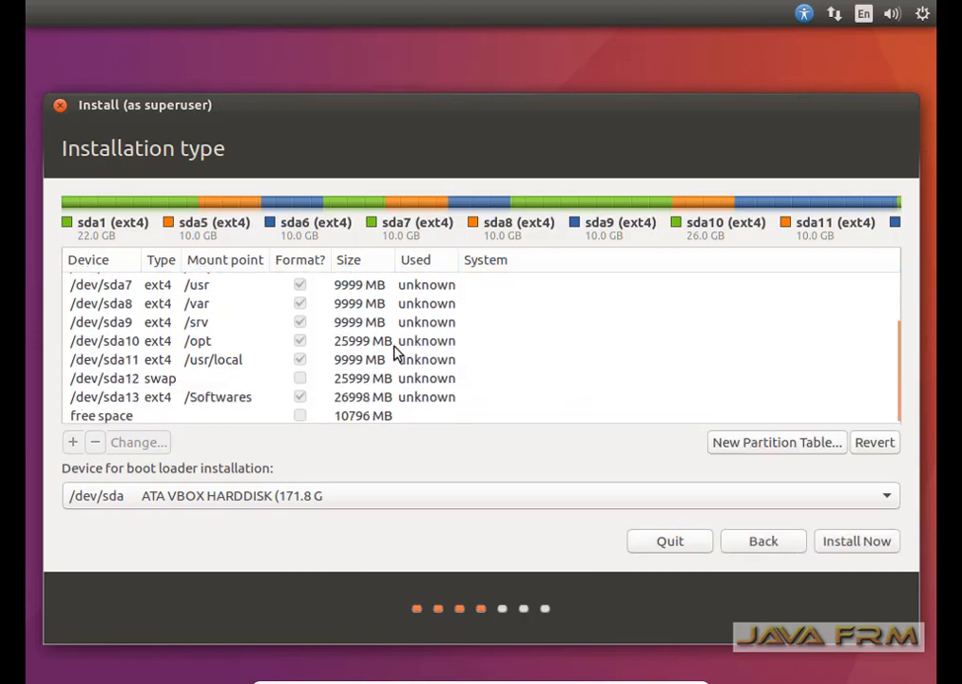
# - Use all of the last 10796 MB free space for an ext4 partition mounted at /logfiles
pyautogui.click(120, 416)
pyautogui.click(72, 442)
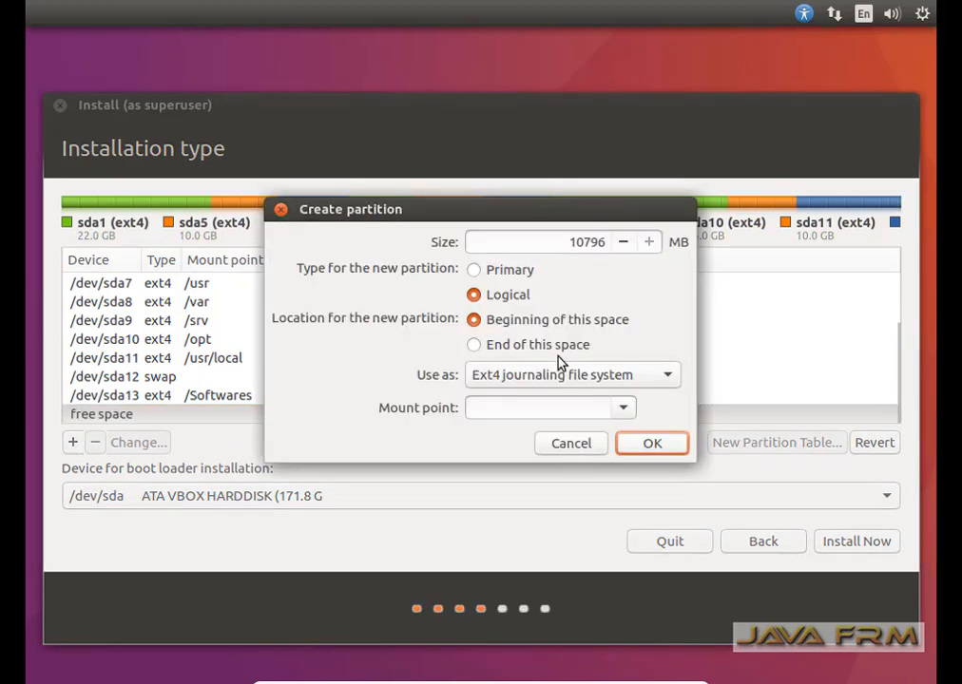
pyautogui.click(518, 411)
pyautogui.write('/')
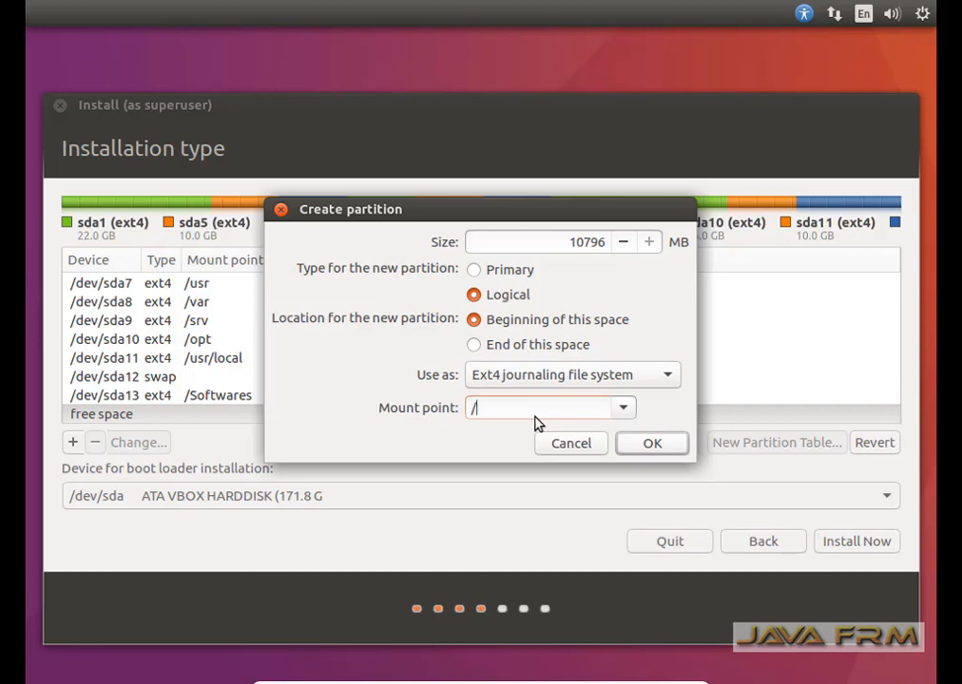
pyautogui.write('logfiles')
pyautogui.click(652, 444)
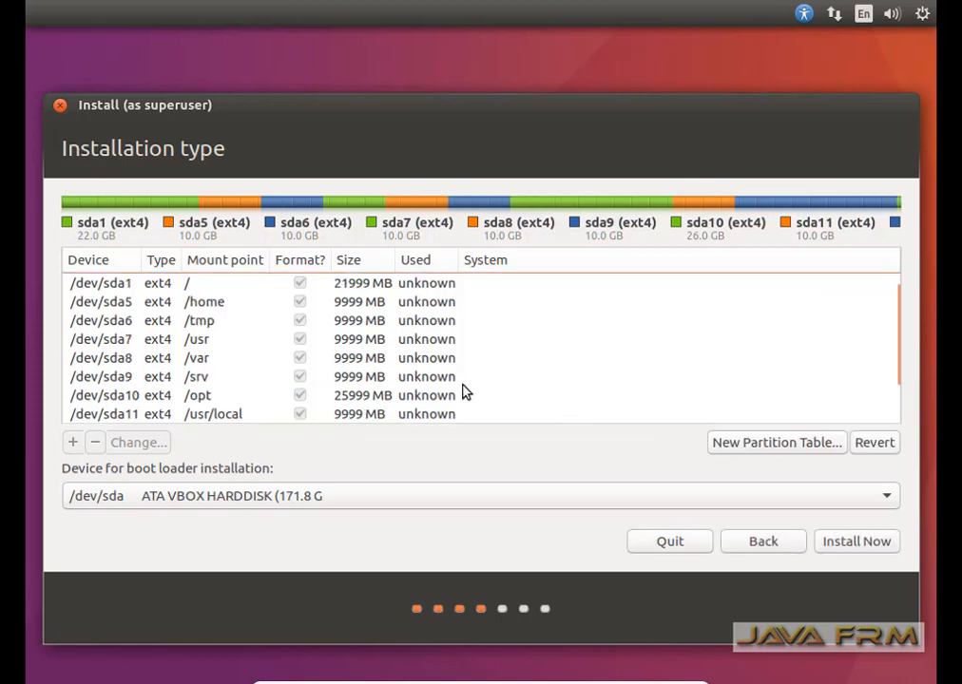
# - Start Install Now with this partition layout and confirm writing the changes to disk
pyautogui.scroll(-3, 456, 388)
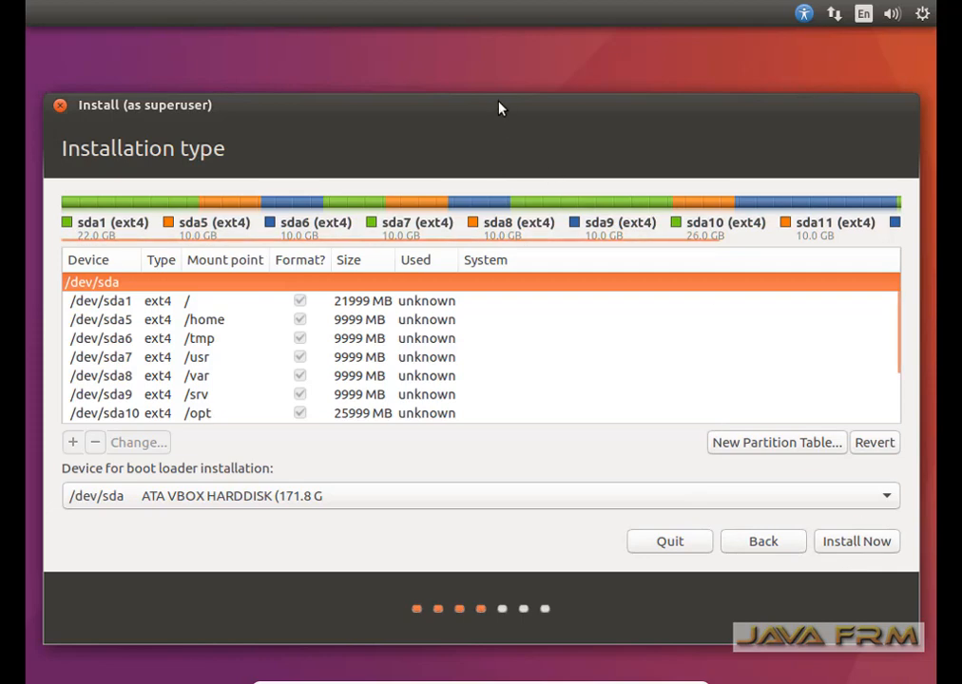
pyautogui.moveTo(500, 108); pyautogui.dragTo(496, 90)
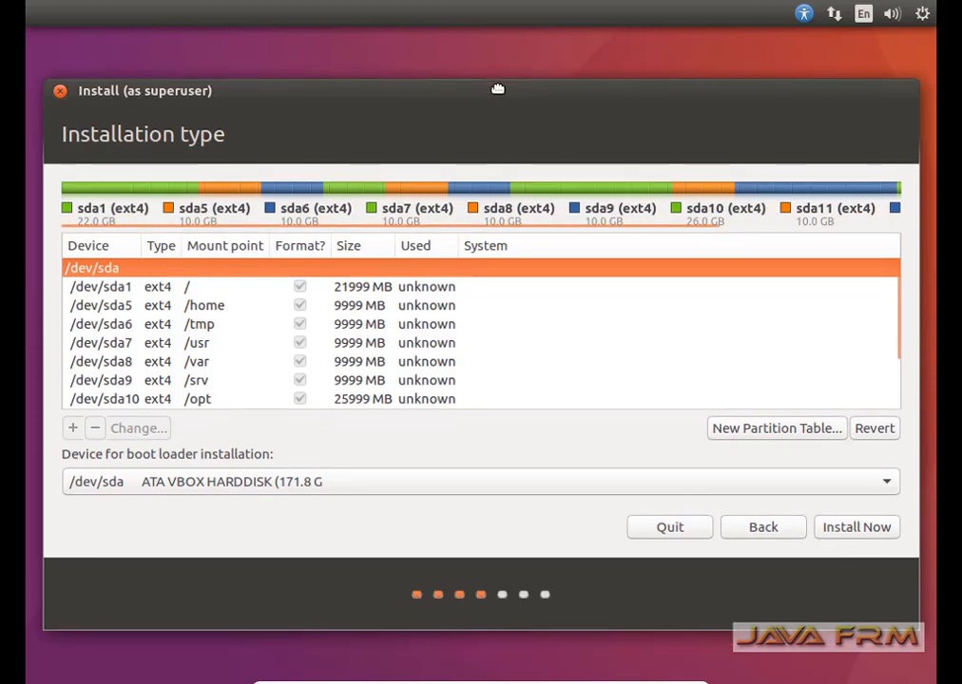
pyautogui.click(873, 537)
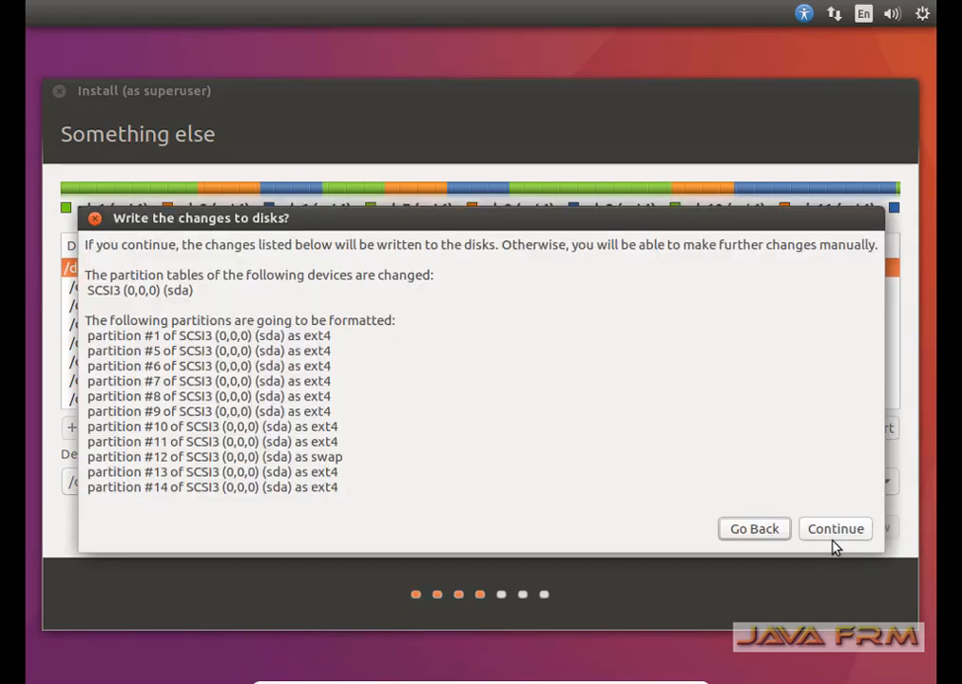
pyautogui.click(833, 533)
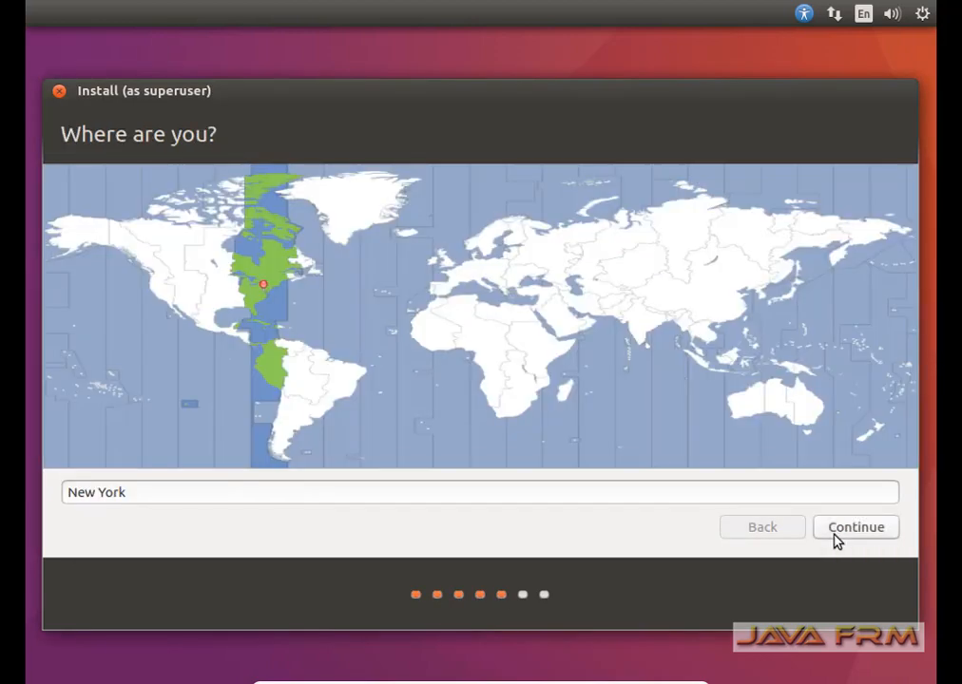
# - Choose Kolkata as the location and accept the English (US) keyboard layout
pyautogui.click(650, 336)
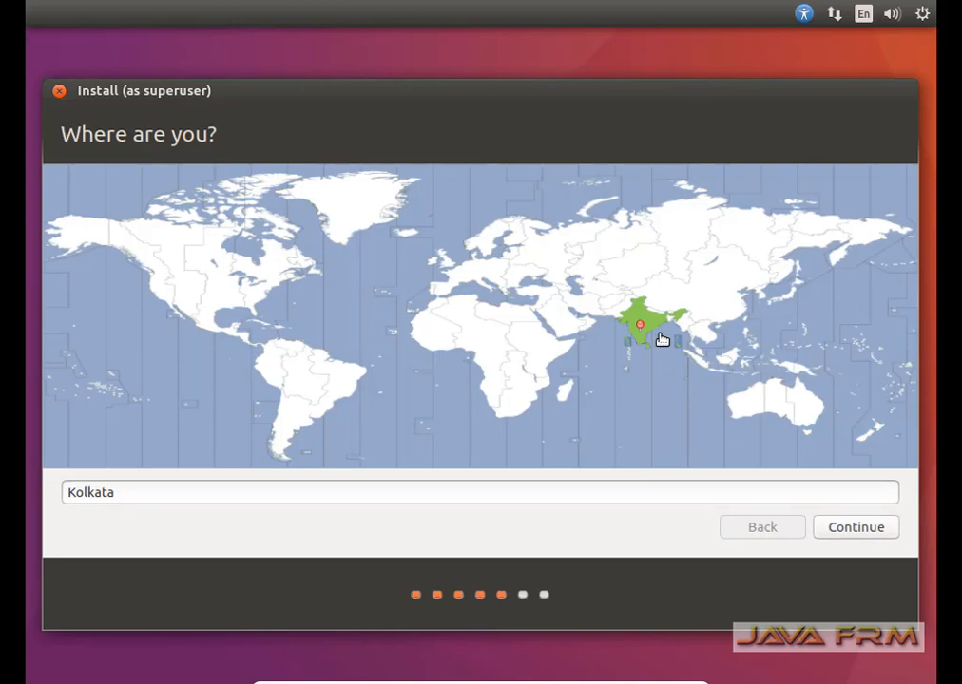
pyautogui.click(853, 530)
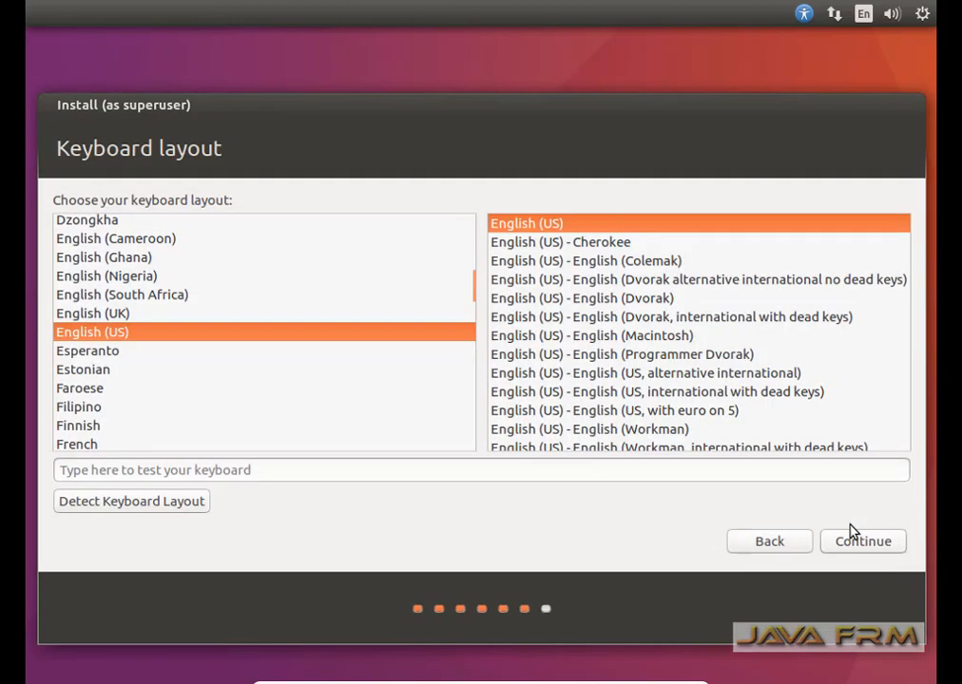
pyautogui.click(876, 545)
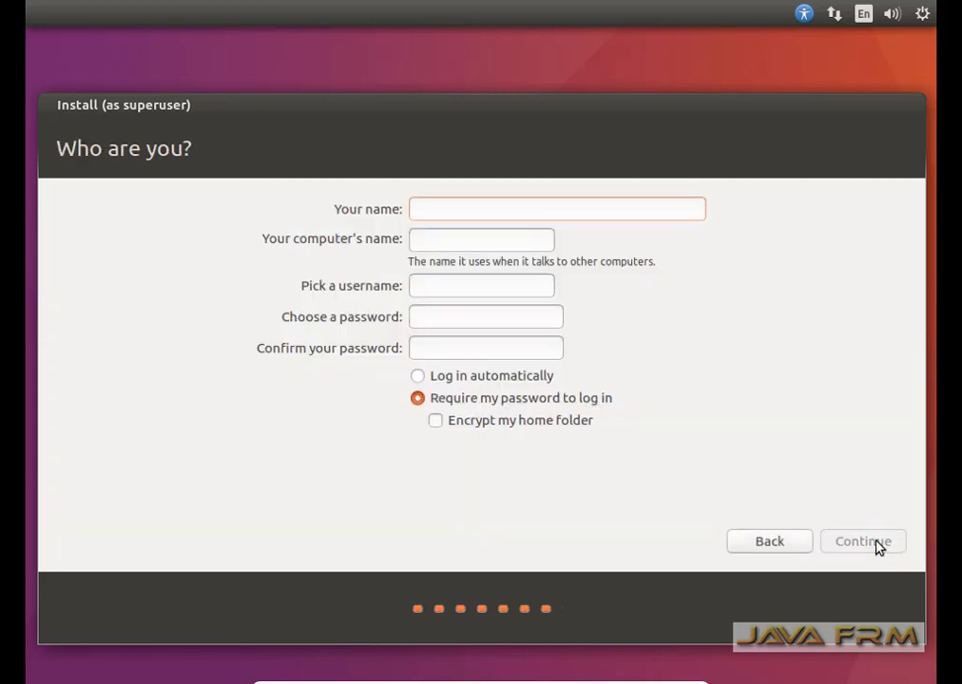
# - Enter the user's name and replace the computer name with ubuntu-sixteen
pyautogui.write('ra')
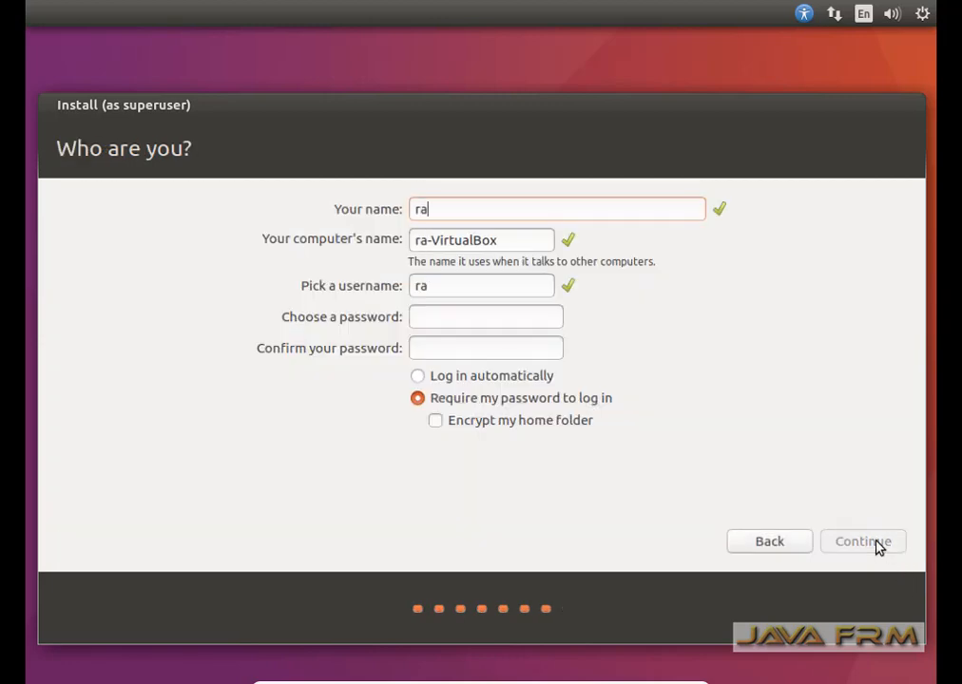
pyautogui.write('manathan')
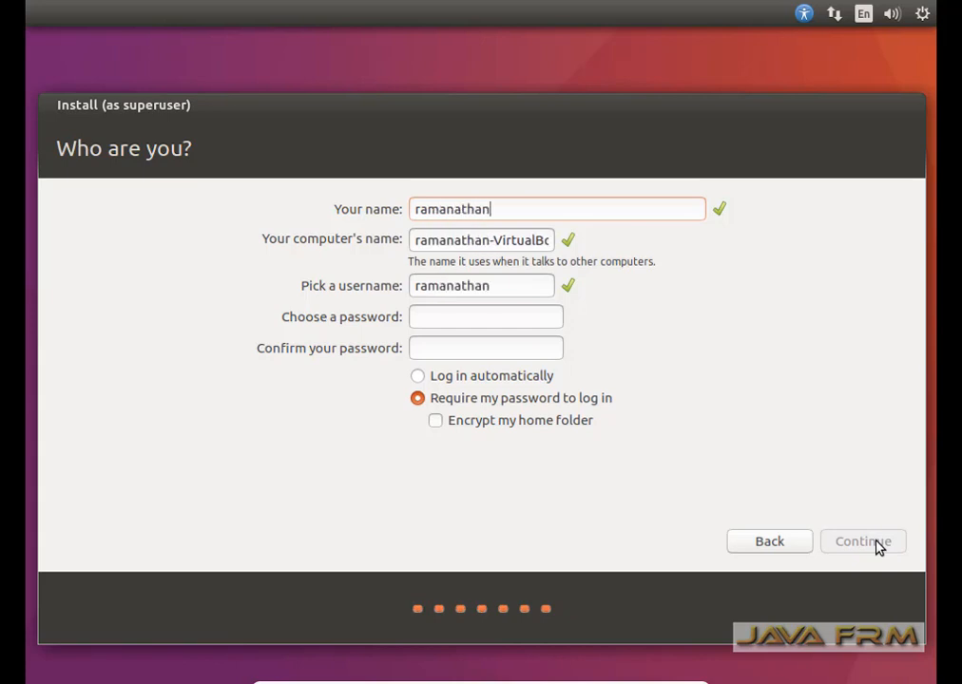
pyautogui.click(494, 241)
pyautogui.moveTo(503, 242); pyautogui.dragTo(722, 241)
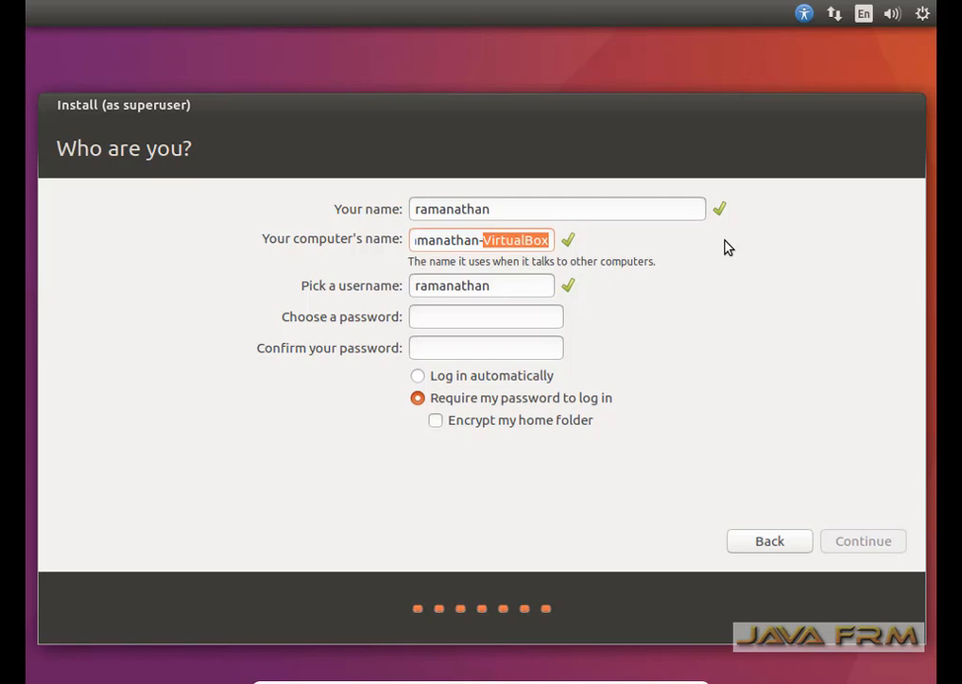
pyautogui.click(416, 243)
pyautogui.moveTo(417, 243); pyautogui.dragTo(731, 263)
pyautogui.press('BackSpace')
pyautogui.press('BackSpace')
pyautogui.press('BackSpace')
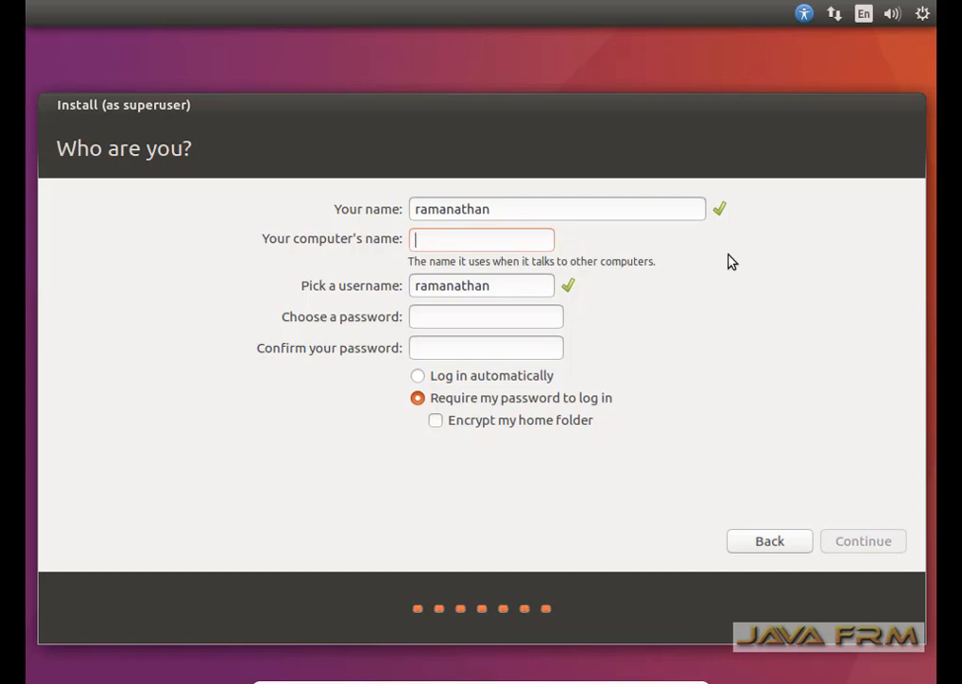
pyautogui.write('ubuntu')
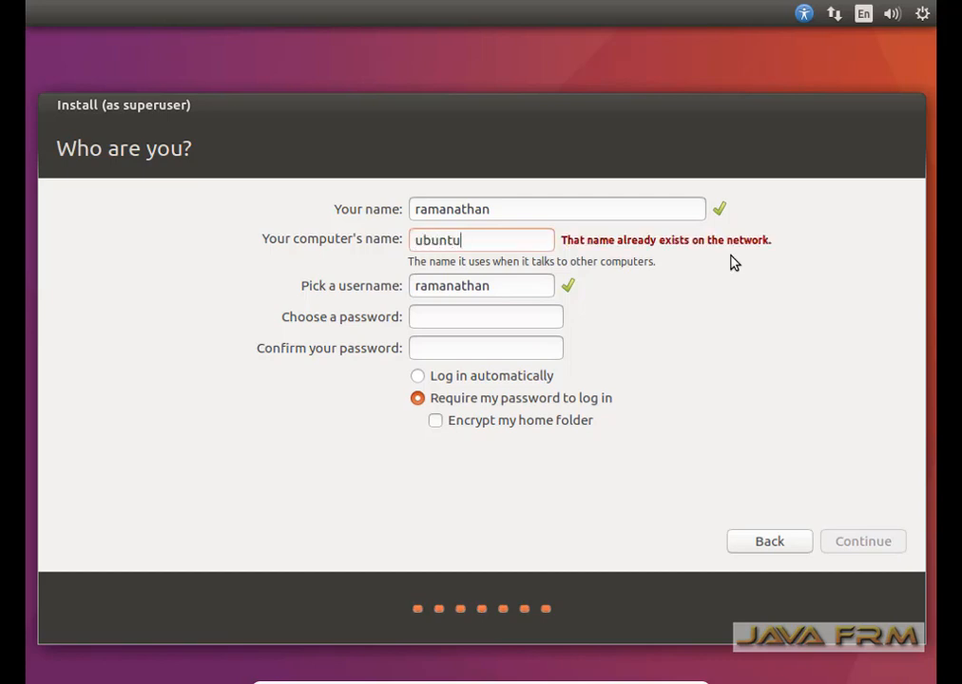
pyautogui.write('-')
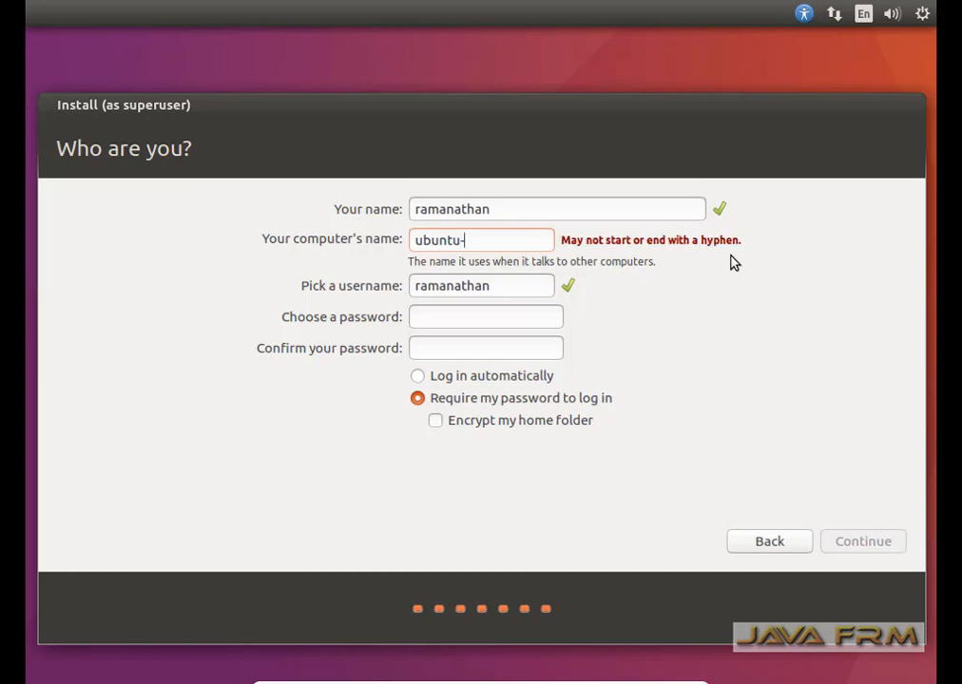
pyautogui.write('sixt')
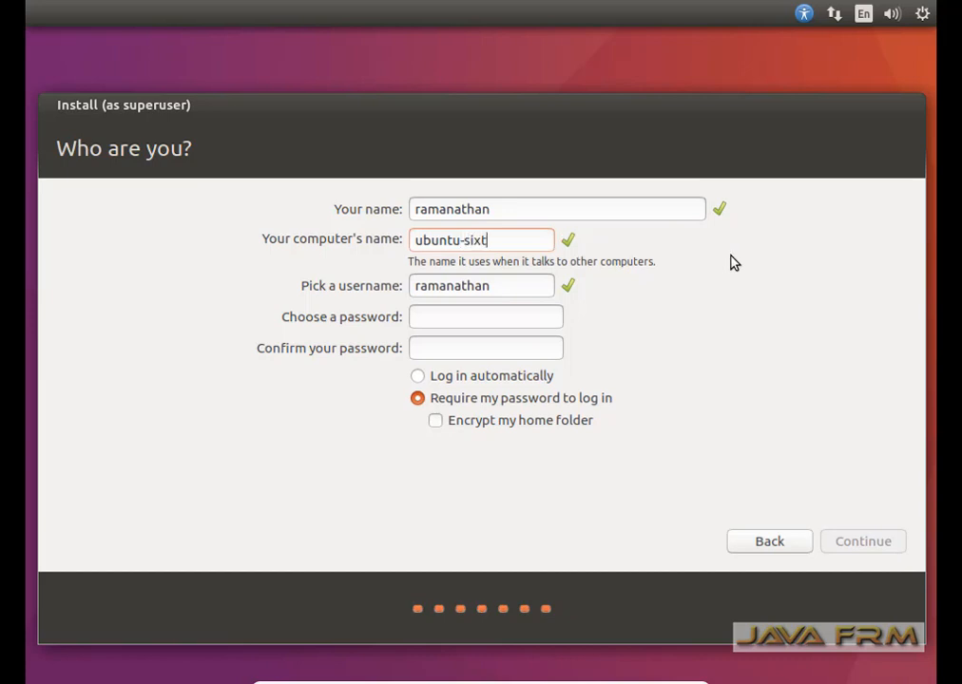
pyautogui.write('een')
# - Enter and confirm the account password, then begin the installation
pyautogui.click(460, 313)
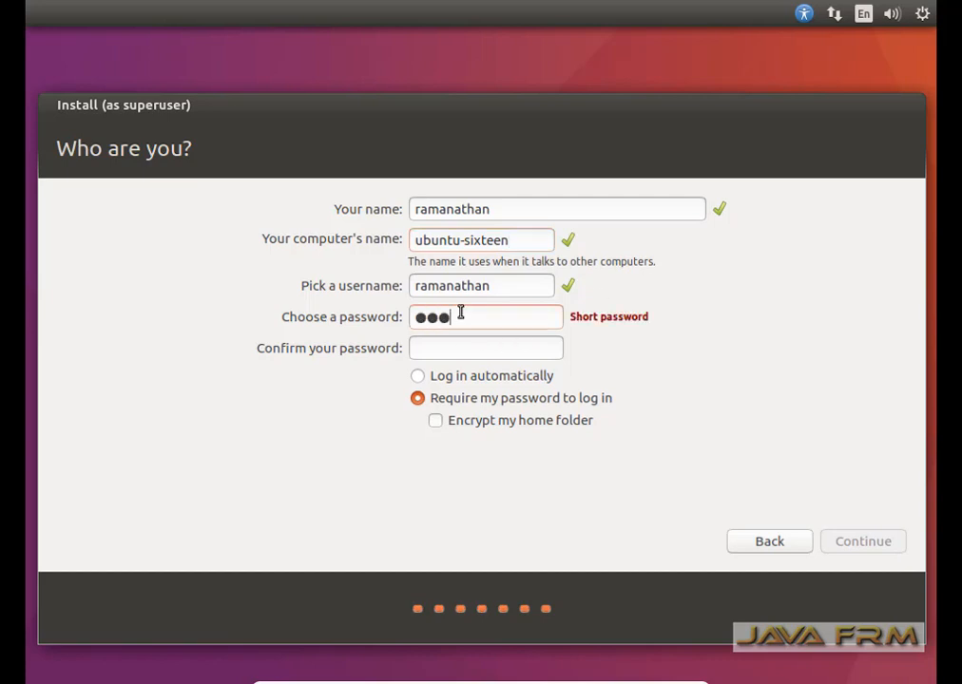
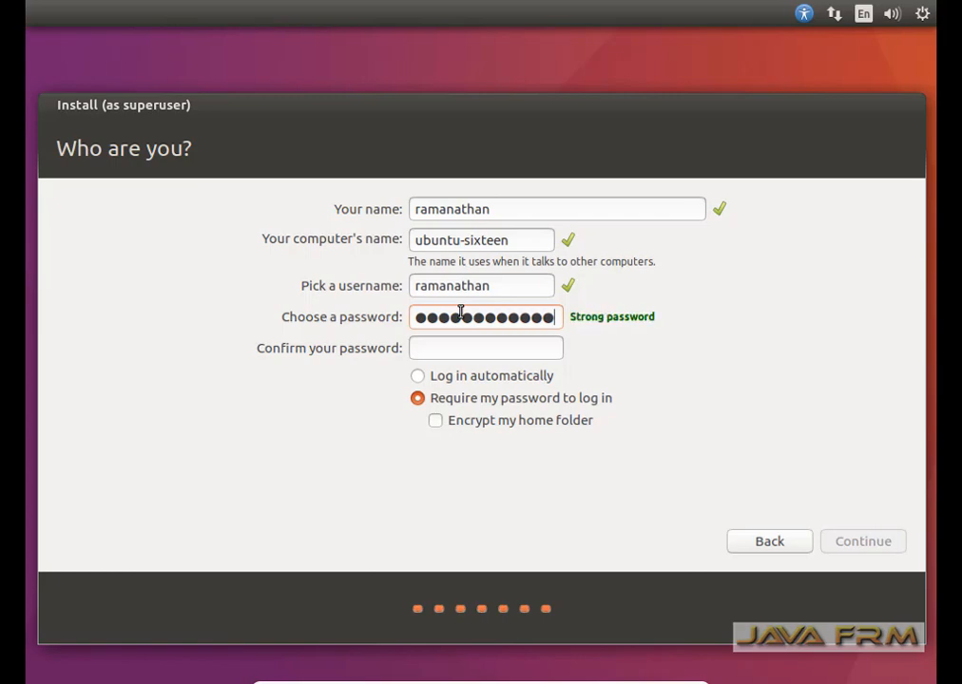
pyautogui.click(460, 356)
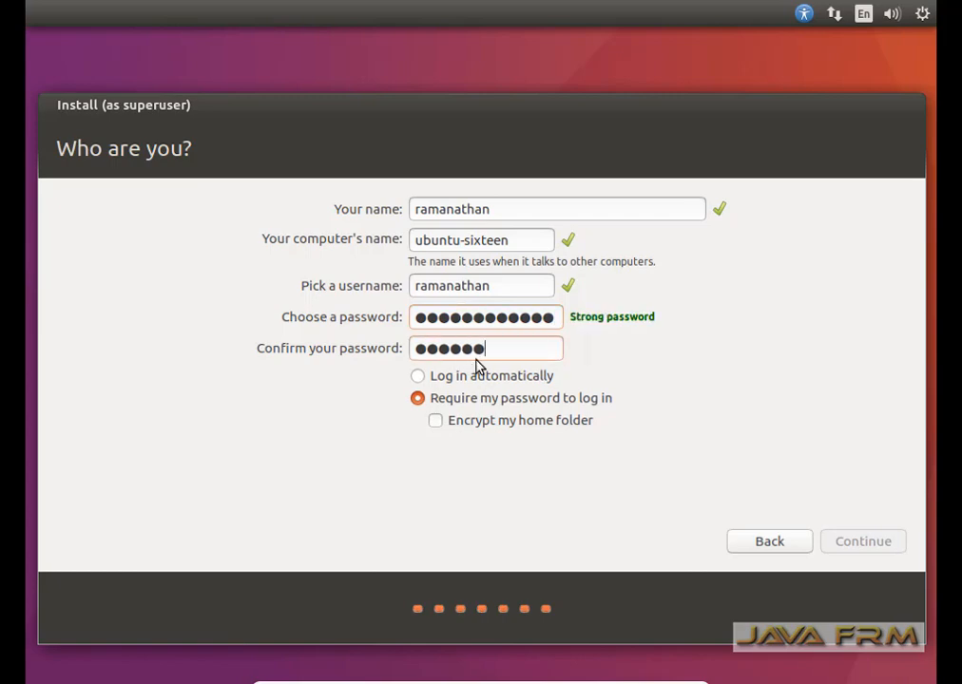
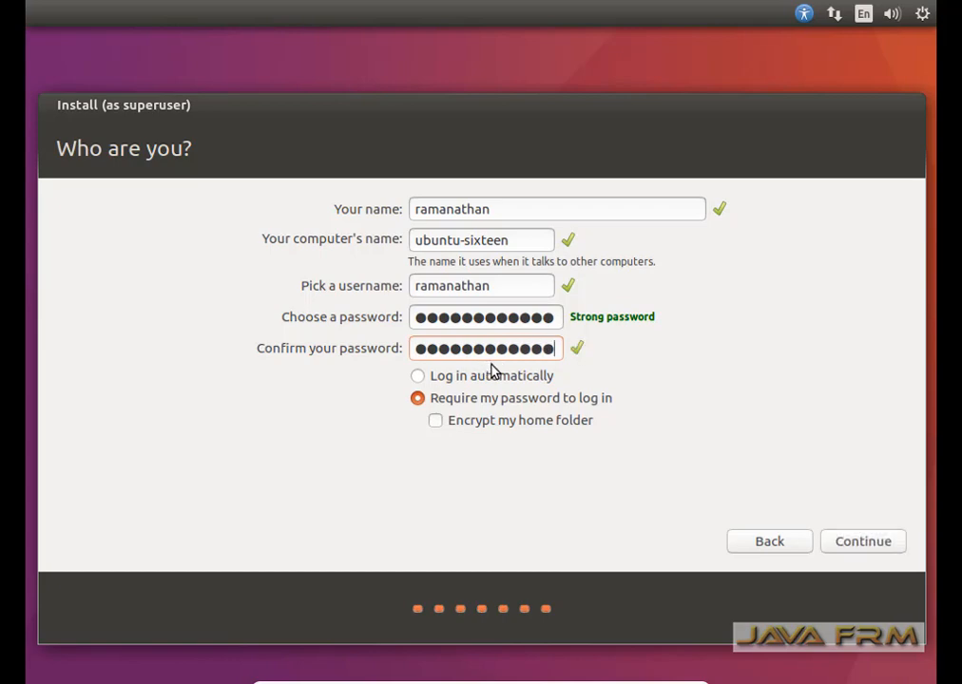
pyautogui.click(862, 542)
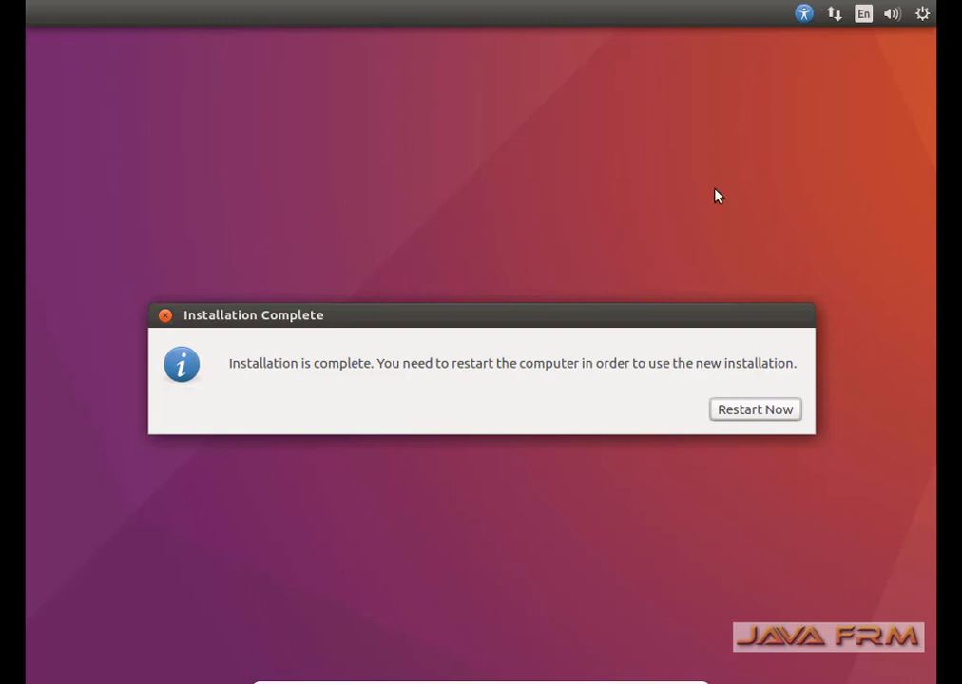
# - Restart into the new Ubuntu installation and log in with the account password
pyautogui.click(744, 409)
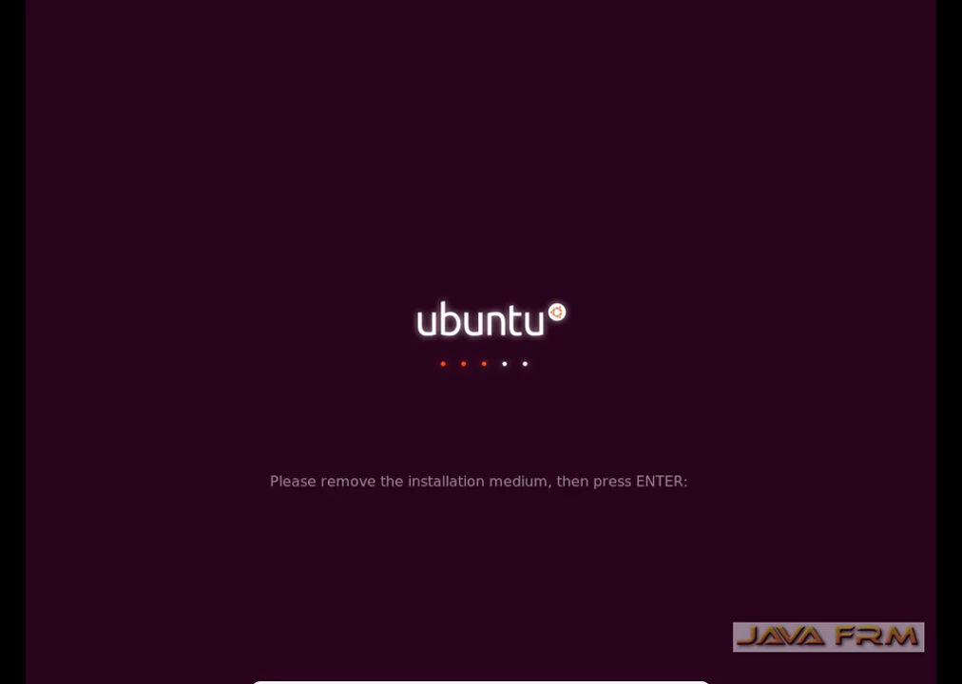
pyautogui.press('Return')
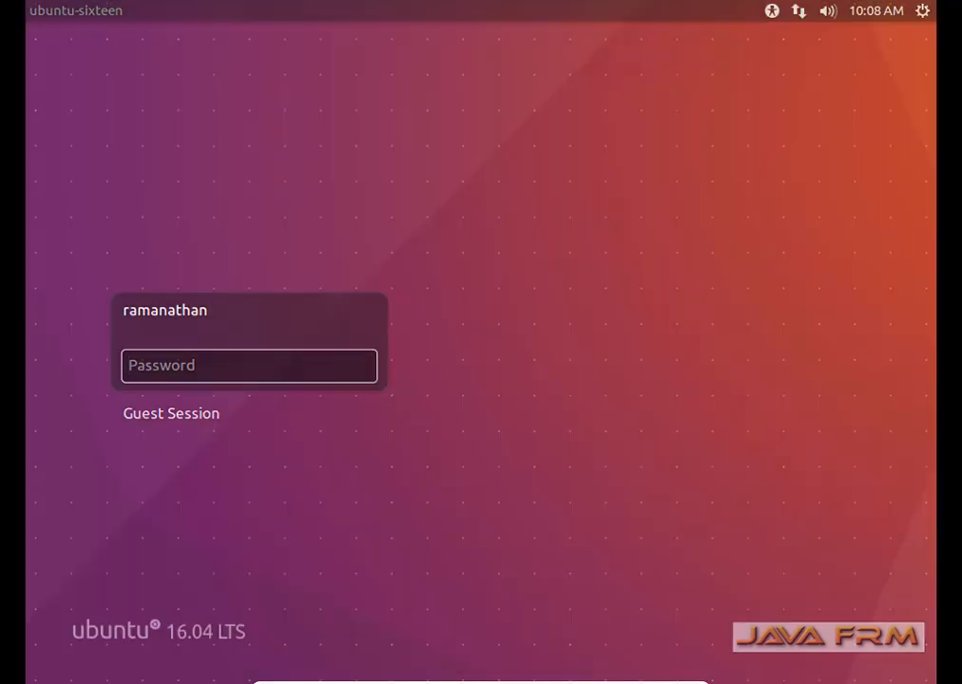
pyautogui.write('*******')
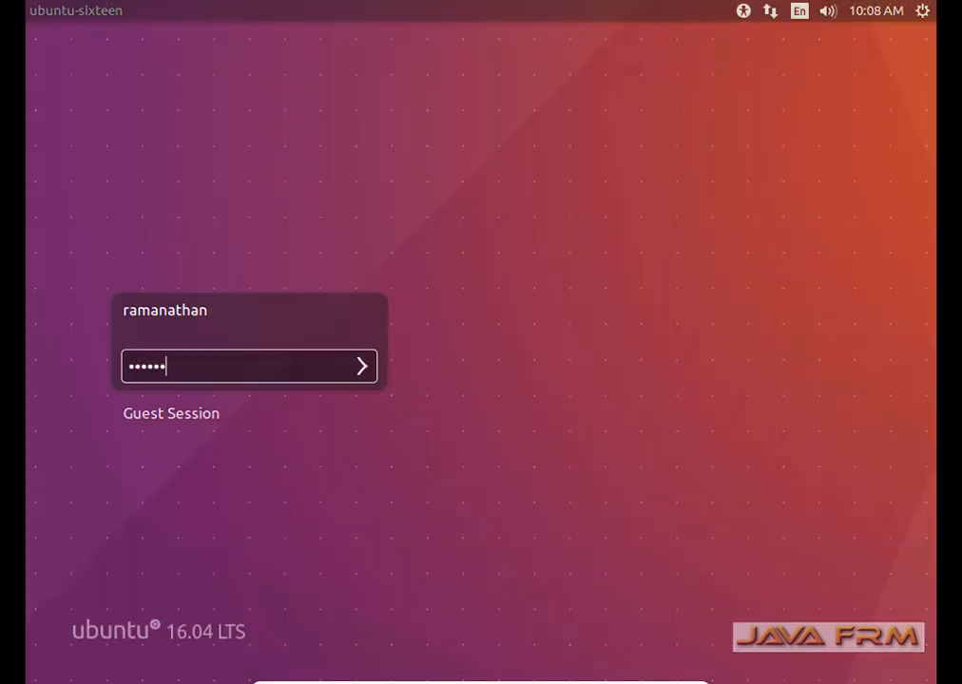
pyautogui.write('****')
pyautogui.press('Return')
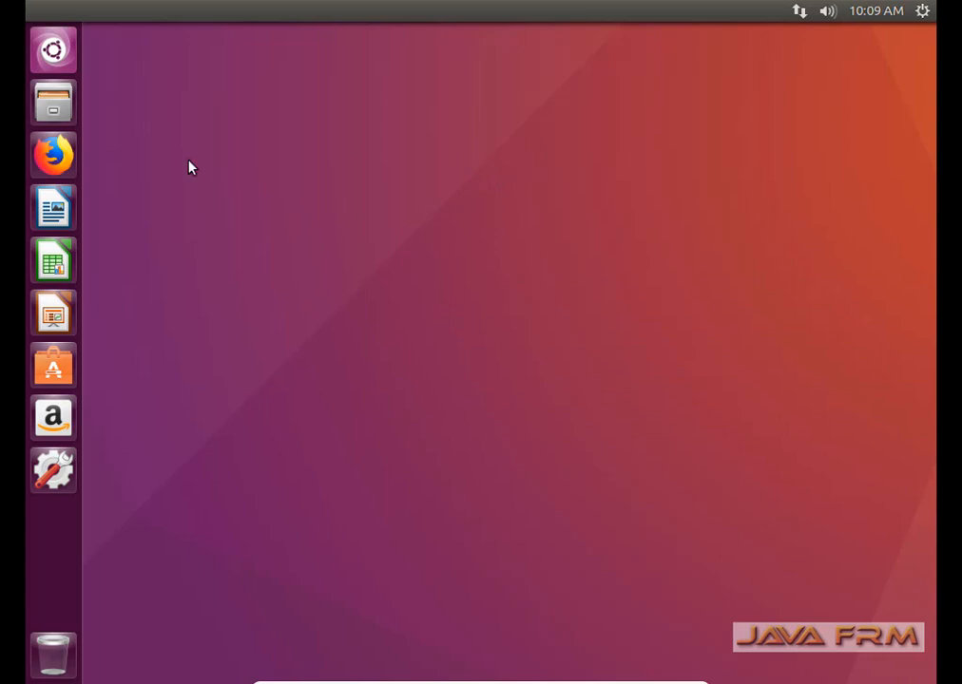
pyautogui.click(54, 105)
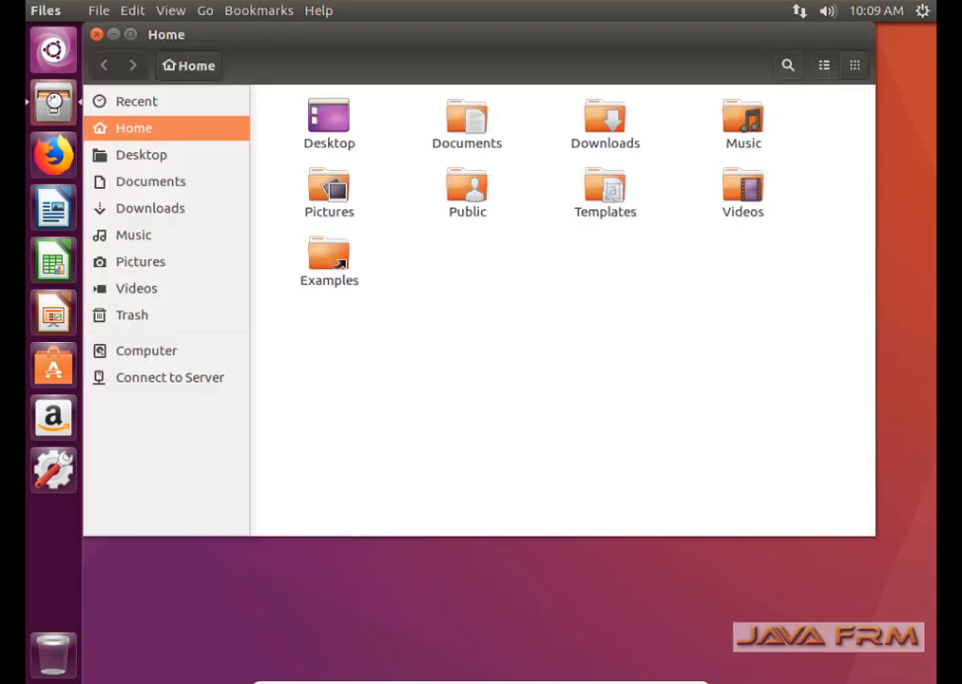
pyautogui.click(153, 359)
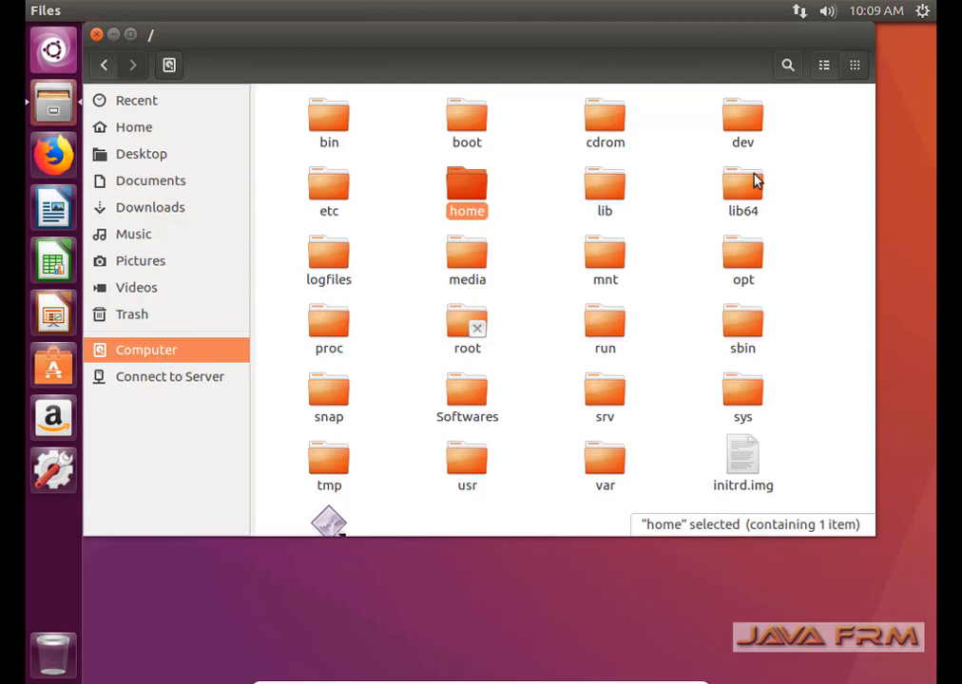
pyautogui.click(131, 35)
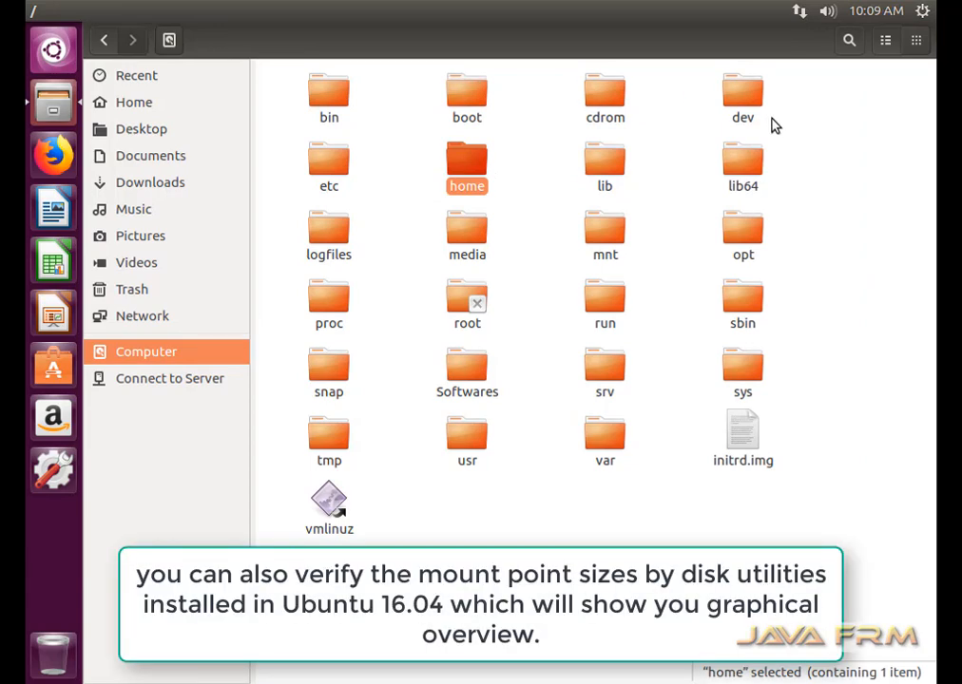
pyautogui.rightClick(469, 169)
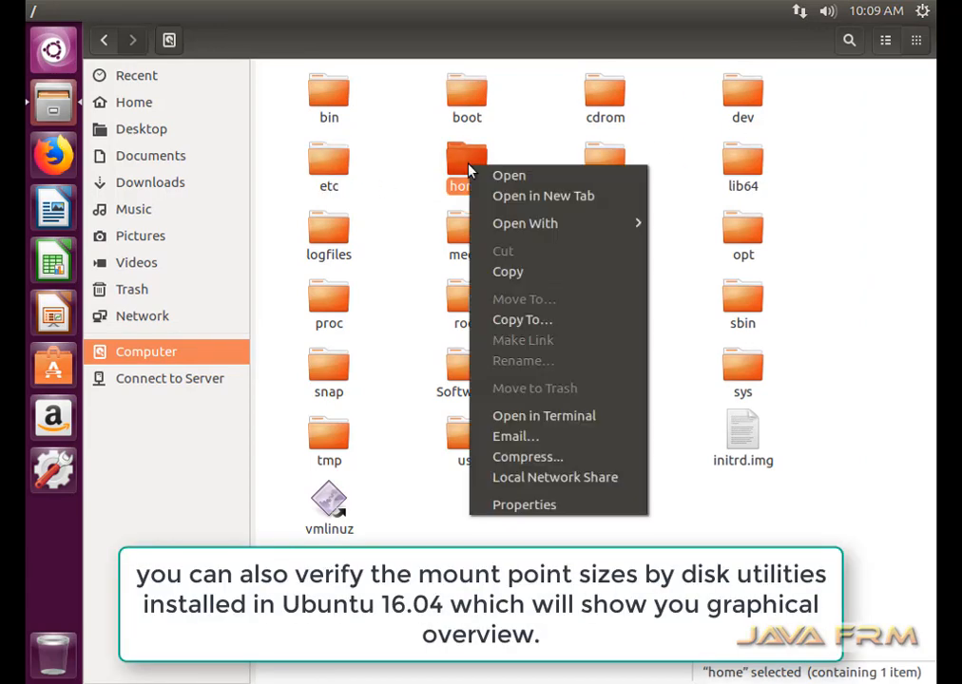
pyautogui.click(549, 510)
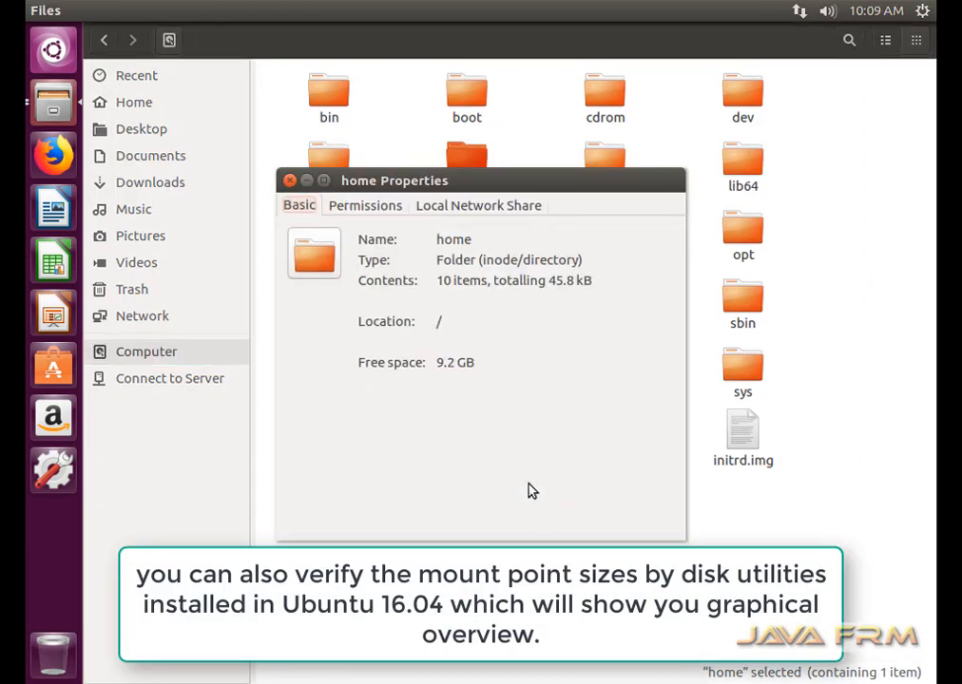
pyautogui.doubleClick(445, 362)
pyautogui.moveTo(469, 366); pyautogui.dragTo(605, 254)
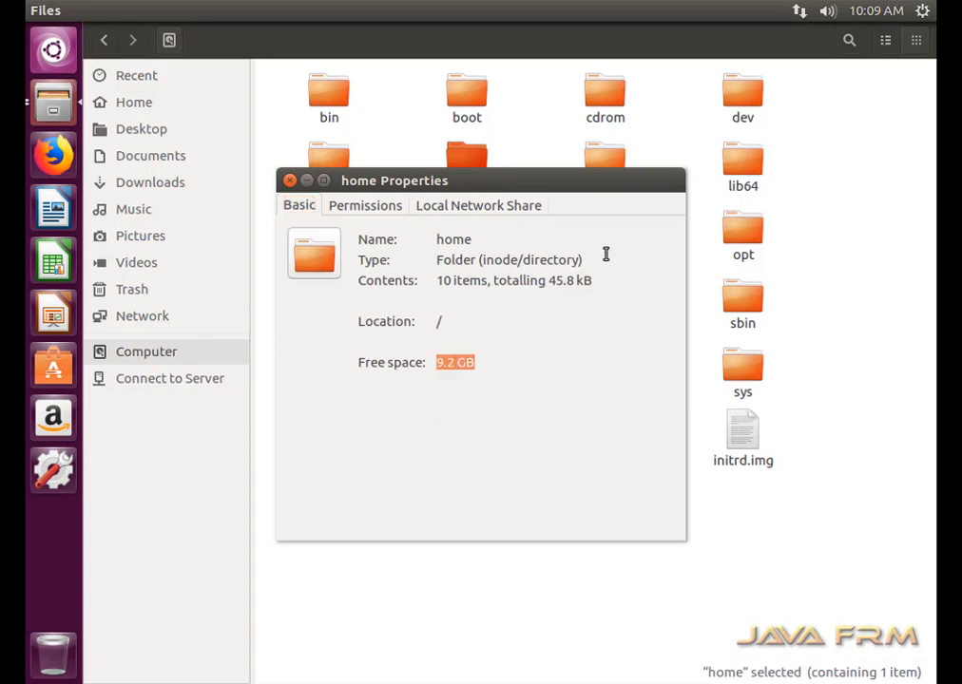
pyautogui.click(289, 180)
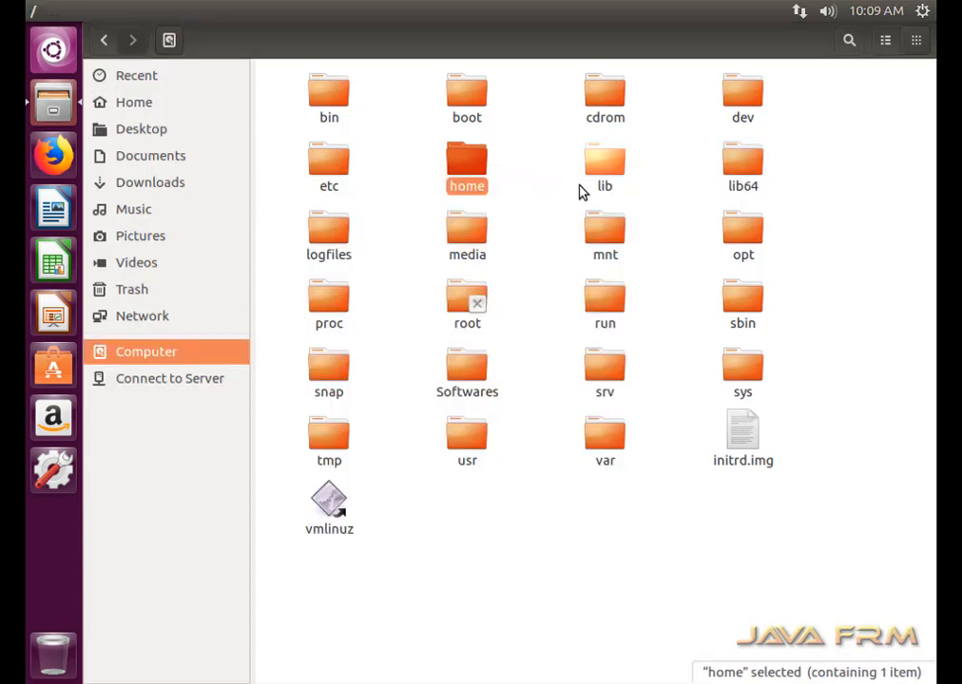
pyautogui.click(323, 239)
pyautogui.rightClick(323, 241)
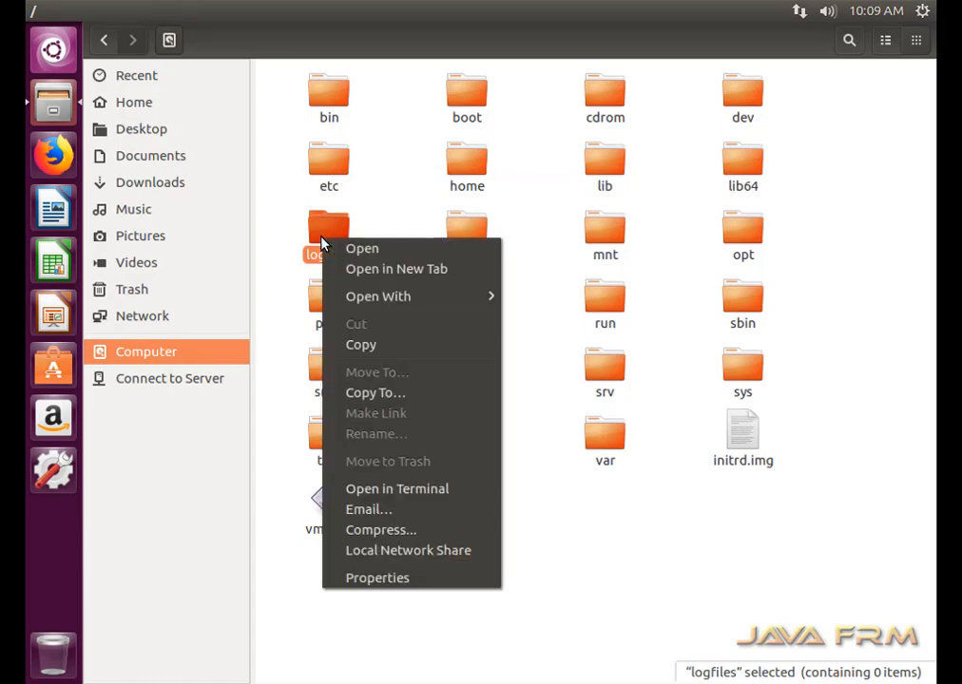
pyautogui.click(397, 580)
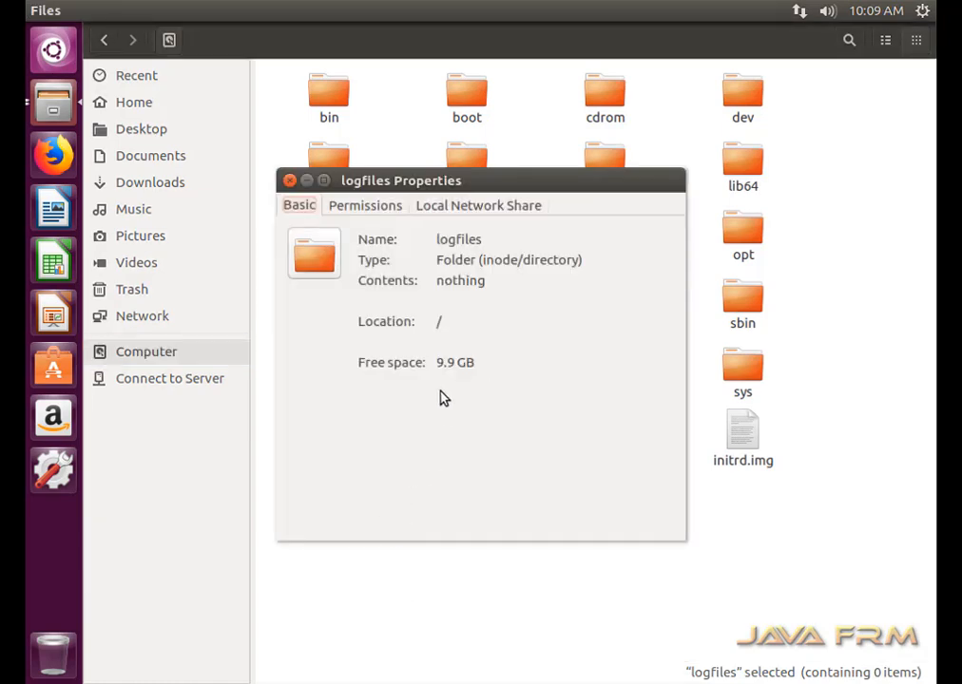
pyautogui.tripleClick(440, 366)
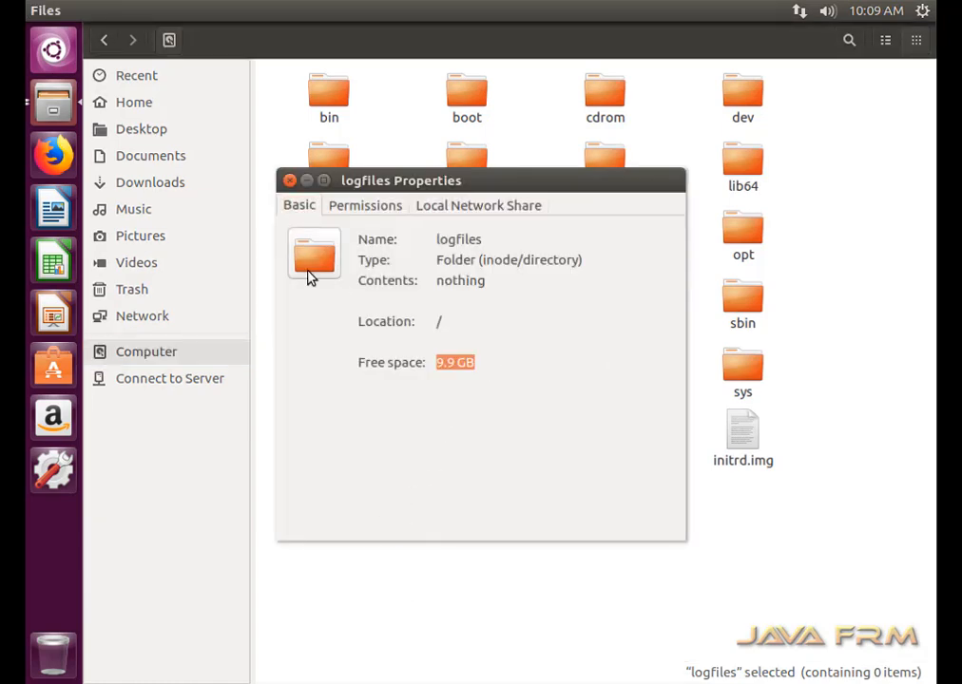
pyautogui.click(290, 182)
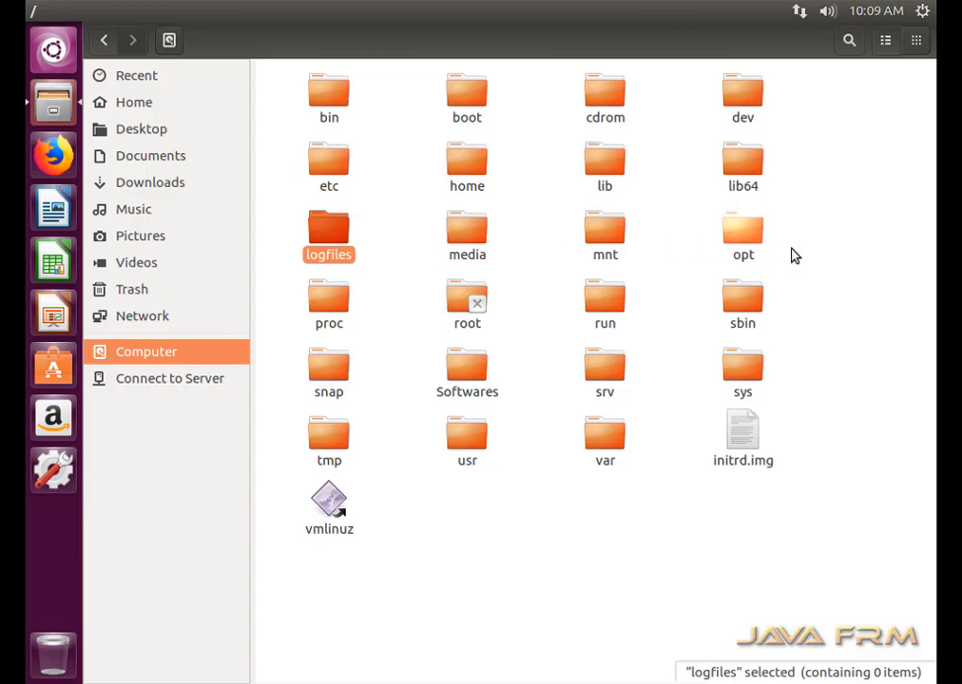
pyautogui.rightClick(753, 243)
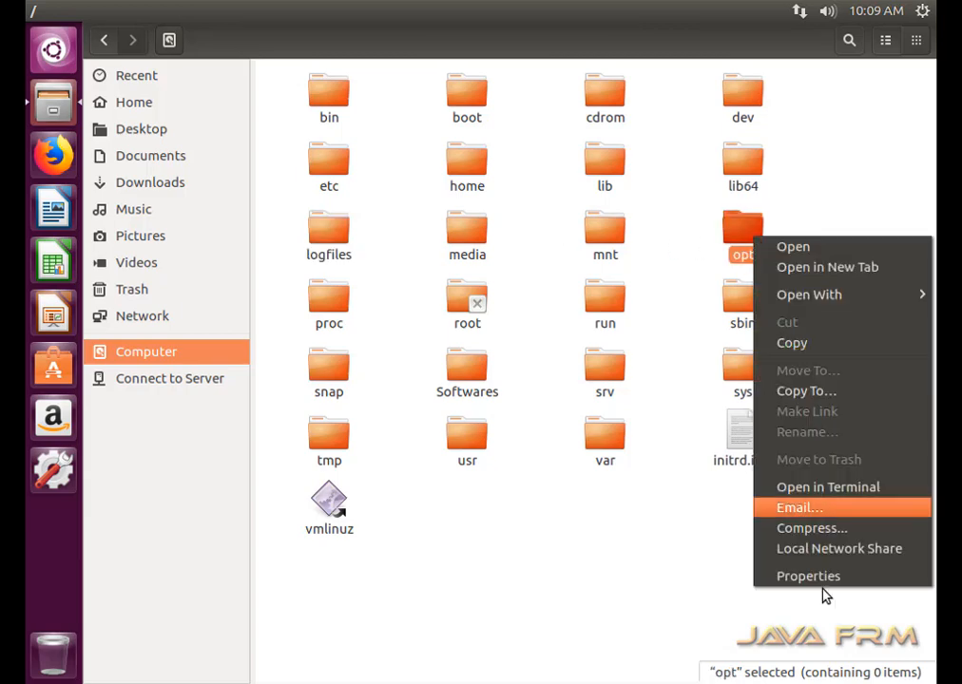
pyautogui.click(810, 577)
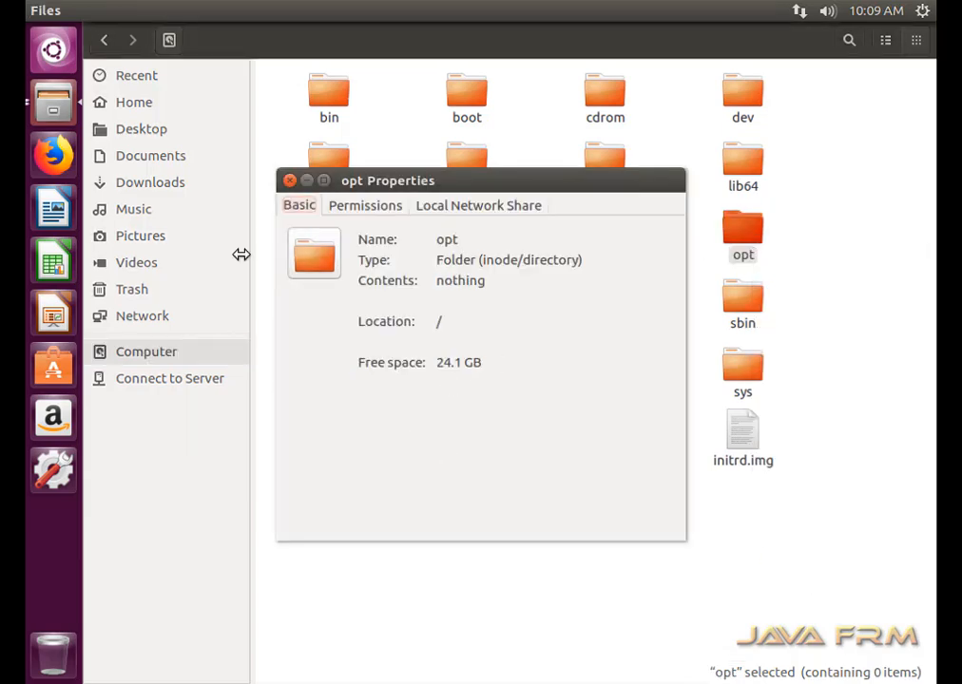
pyautogui.click(290, 180)
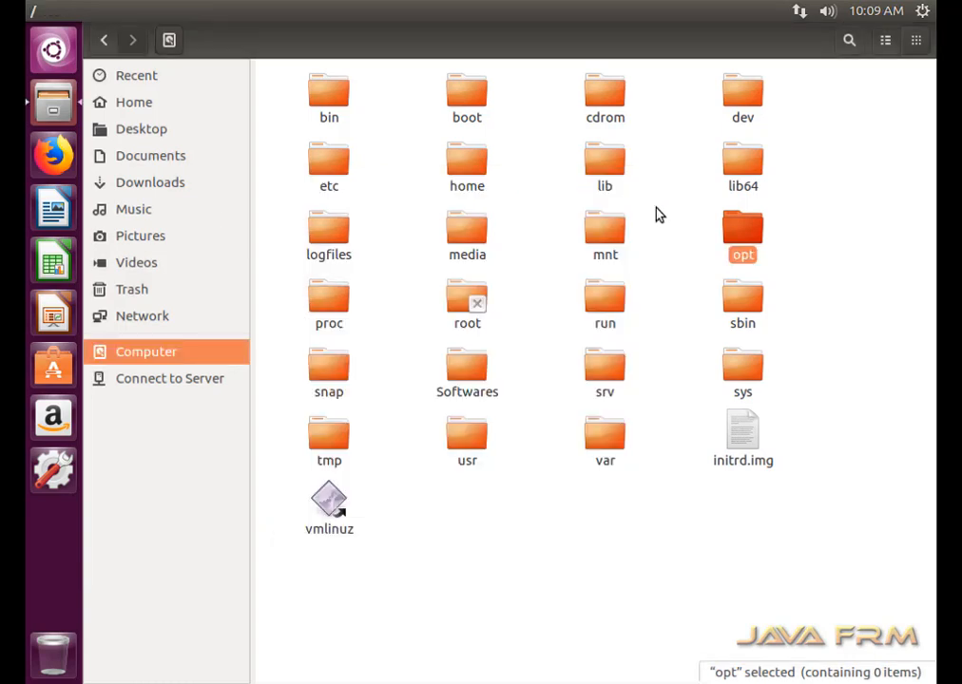
pyautogui.click(458, 377)
pyautogui.rightClick(458, 377)
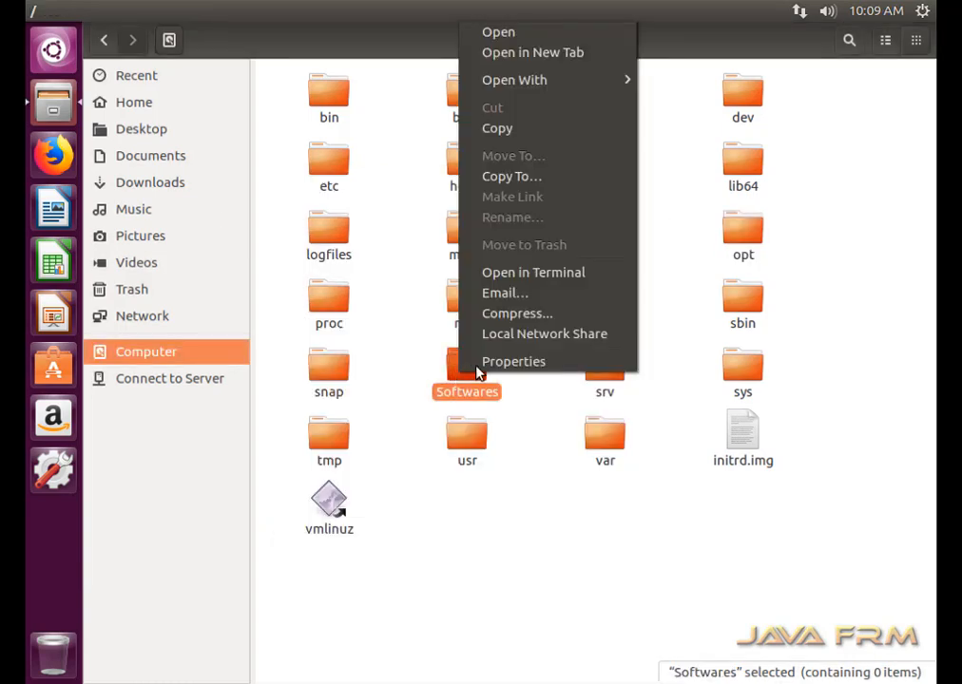
pyautogui.click(503, 362)
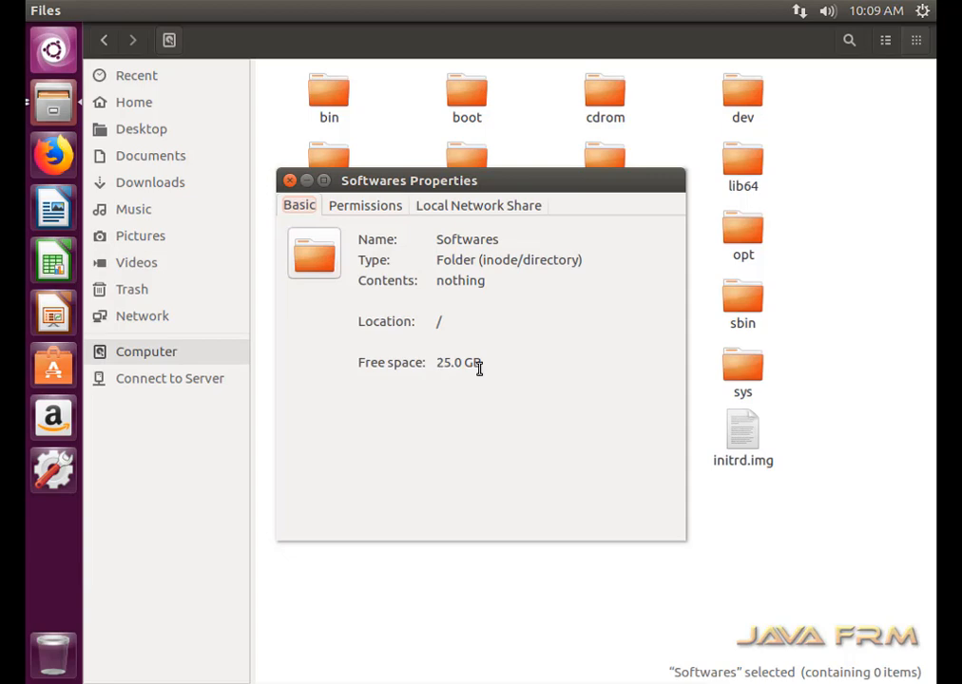
pyautogui.click(290, 180)
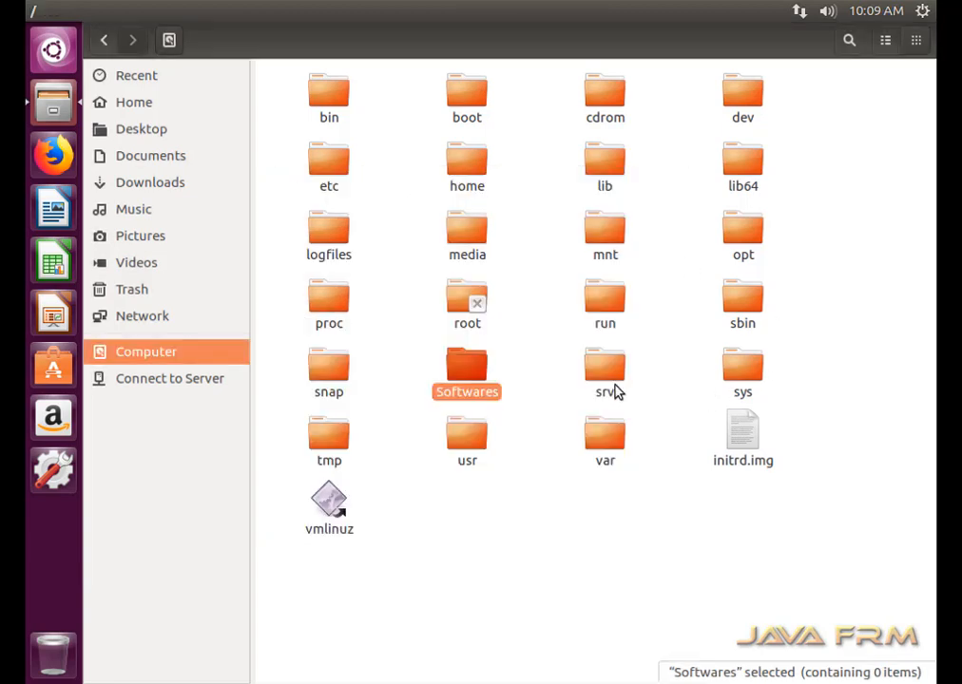
pyautogui.click(610, 388)
pyautogui.rightClick(620, 386)
pyautogui.click(642, 376)
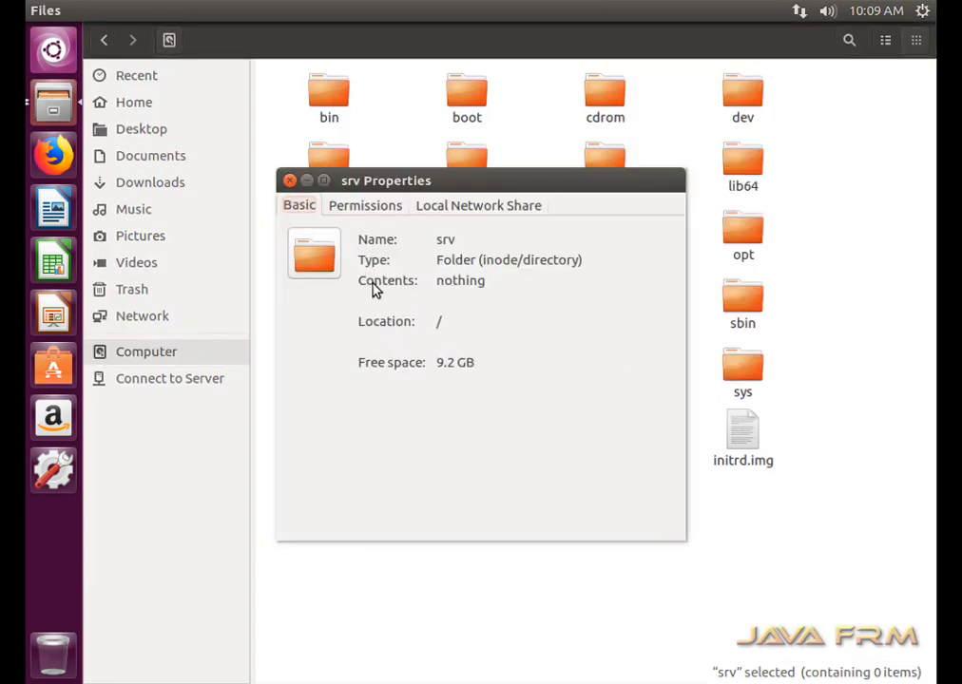
pyautogui.click(290, 181)
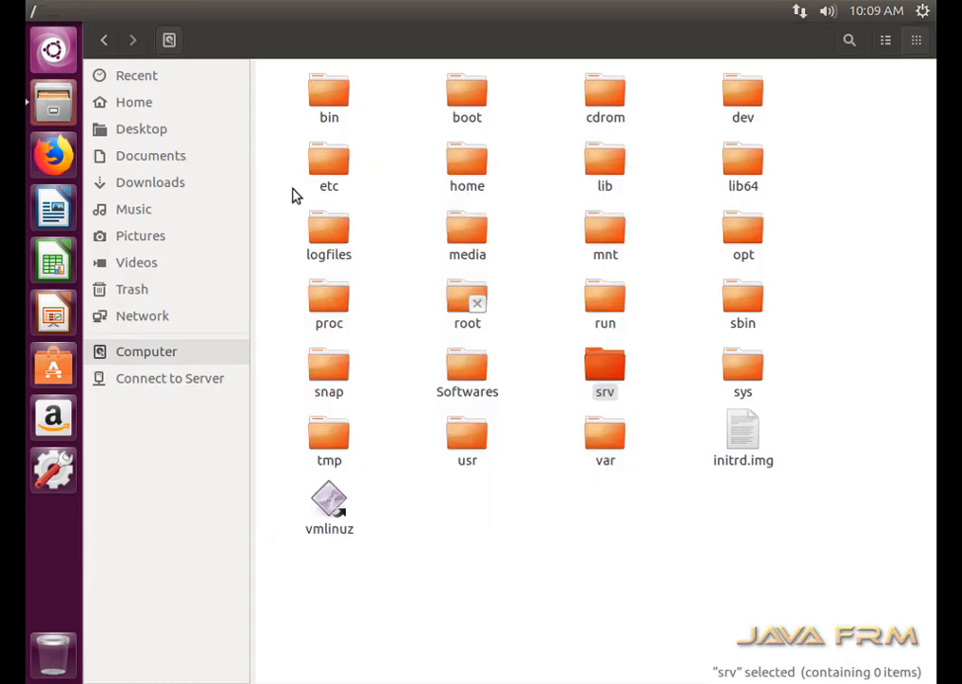
pyautogui.click(468, 447)
pyautogui.rightClick(469, 451)
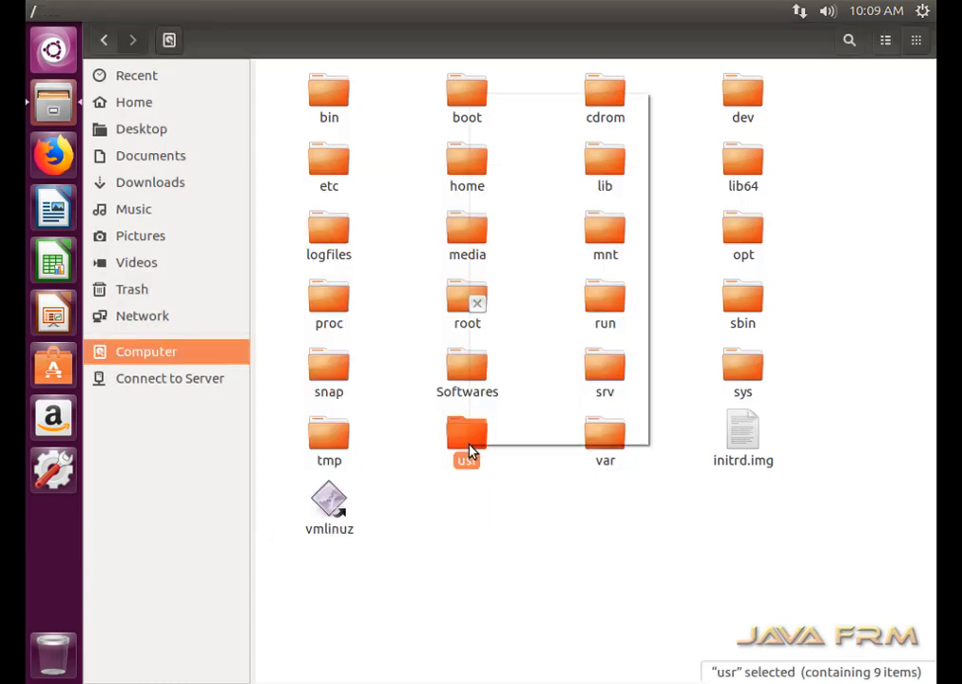
pyautogui.click(503, 439)
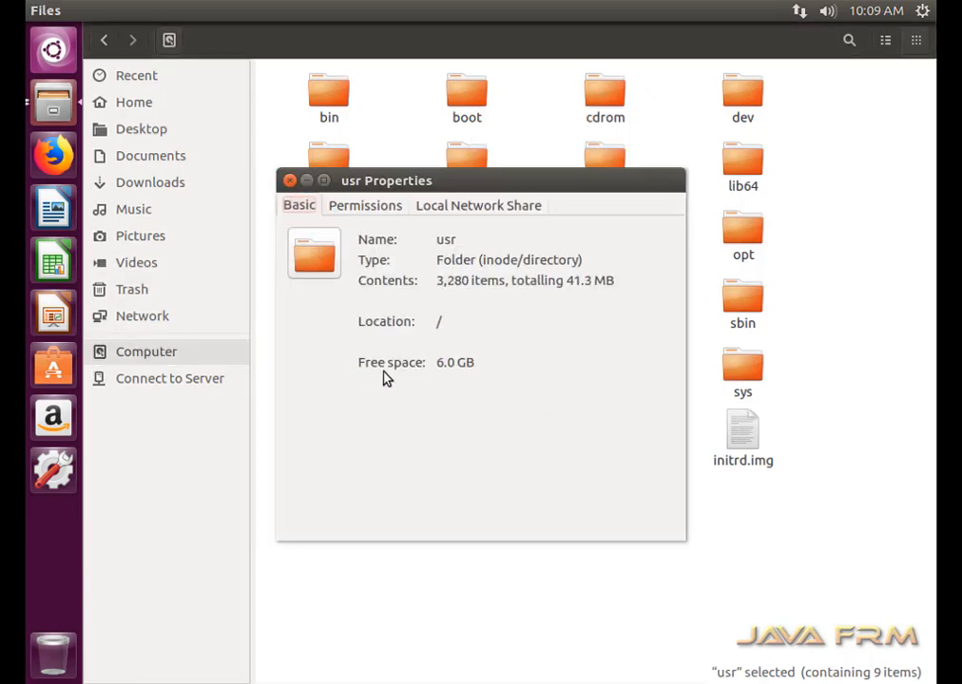
pyautogui.click(290, 181)
pyautogui.click(605, 445)
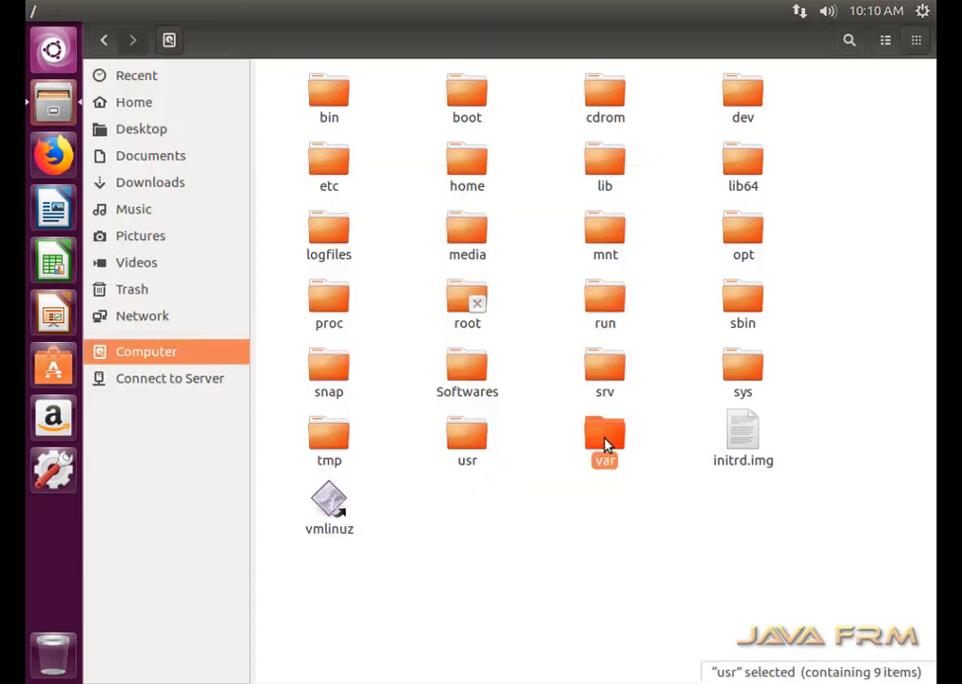
pyautogui.rightClick(605, 446)
pyautogui.click(639, 429)
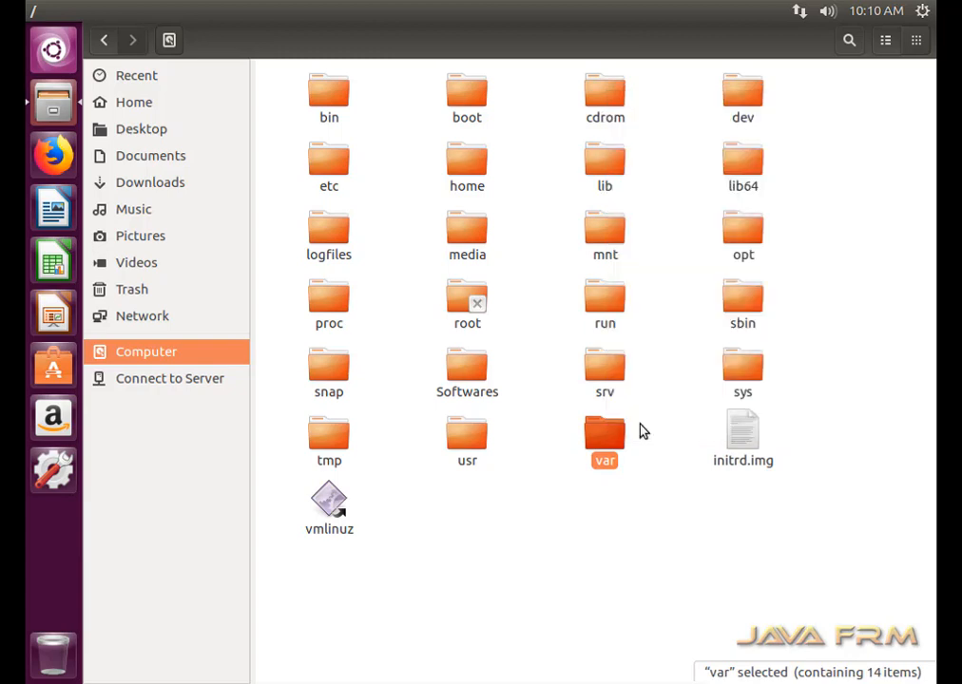
pyautogui.click(290, 181)
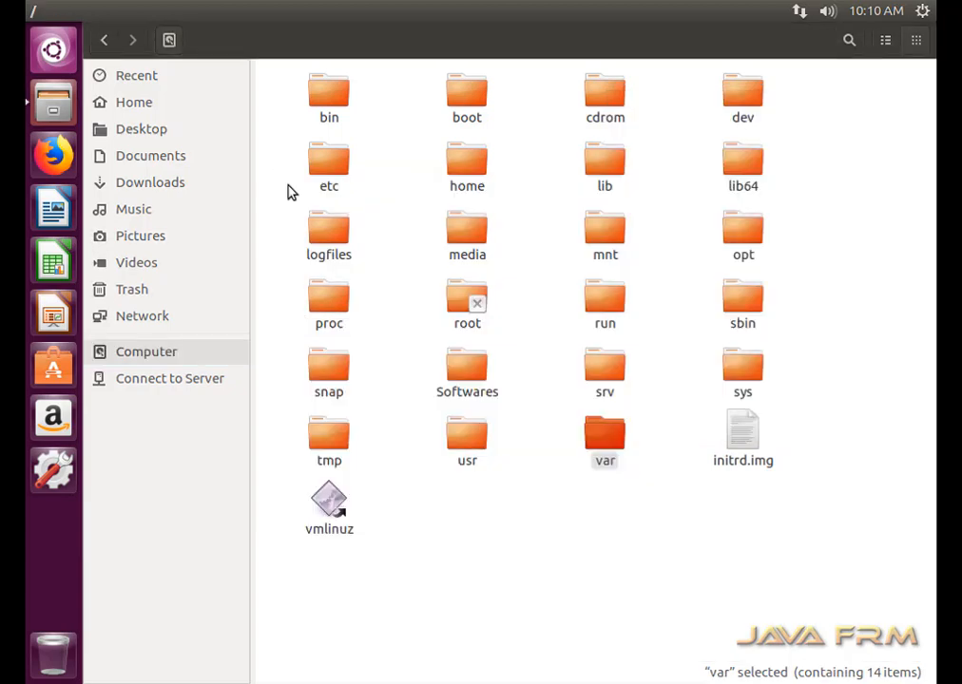
pyautogui.rightClick(337, 455)
pyautogui.click(385, 451)
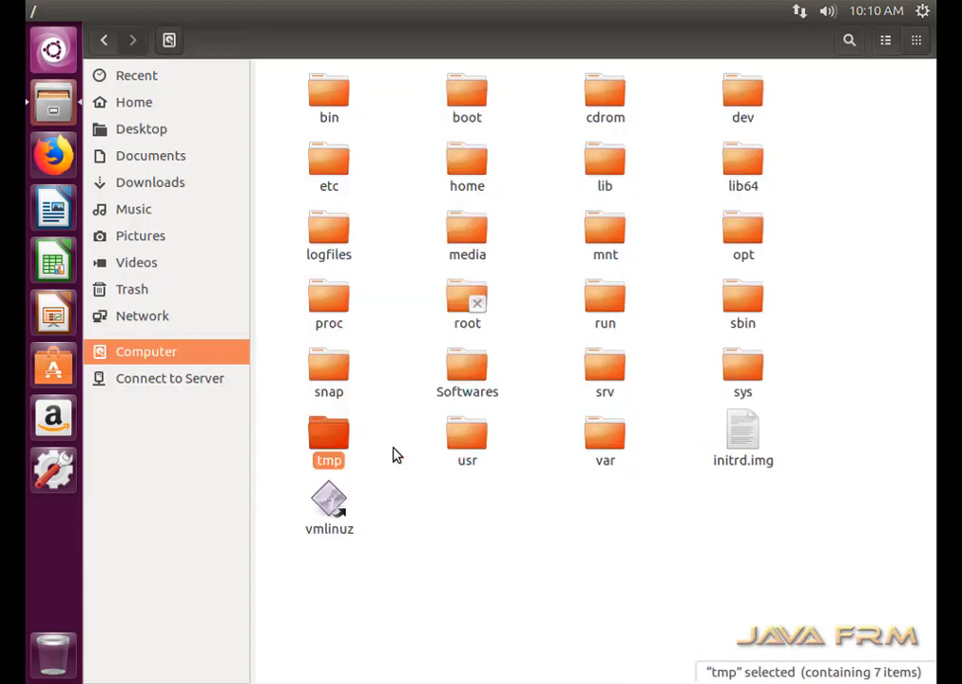
pyautogui.click(289, 182)
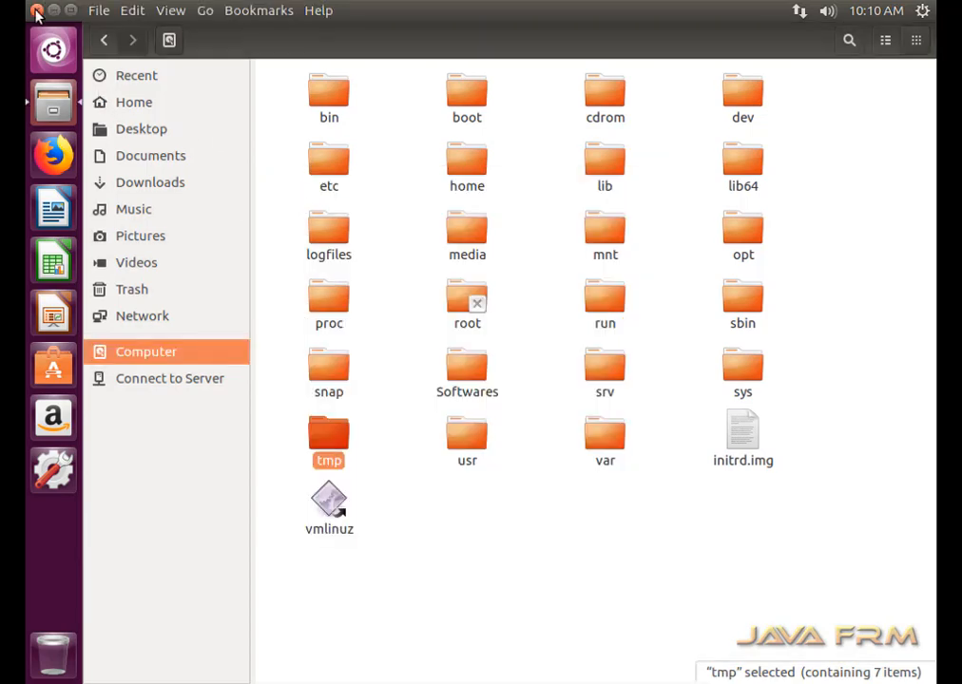
pyautogui.click(36, 11)
pyautogui.rightClick(377, 139)
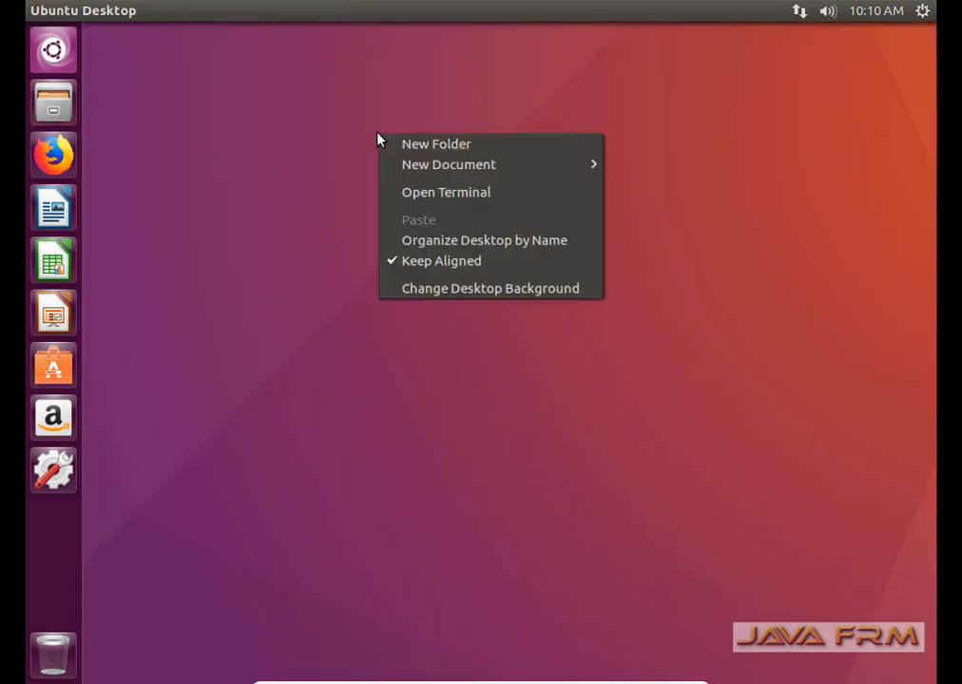
pyautogui.click(476, 193)
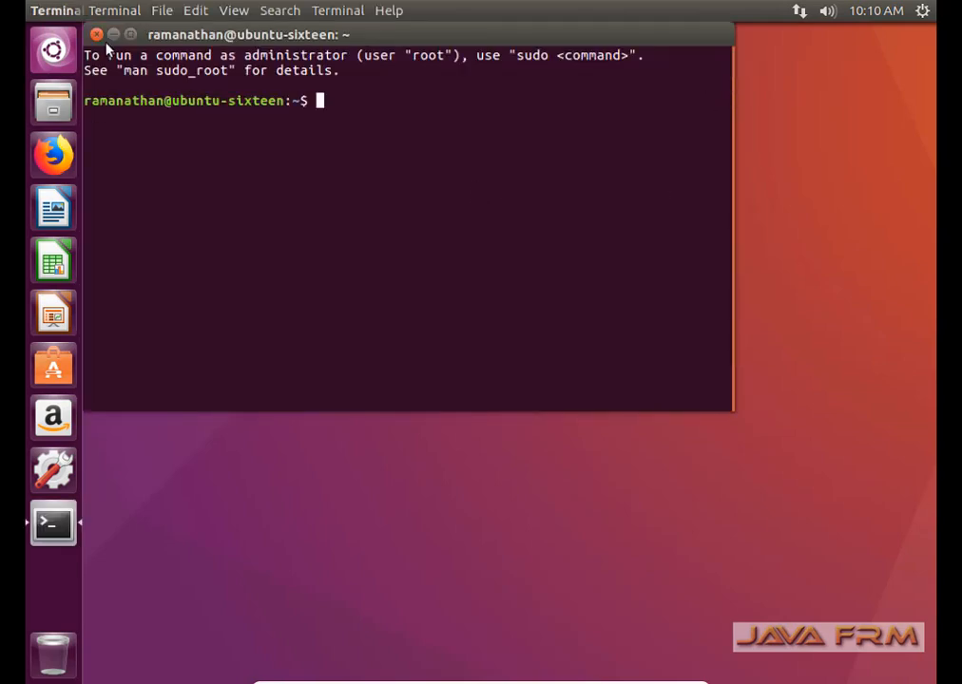
pyautogui.click(130, 35)
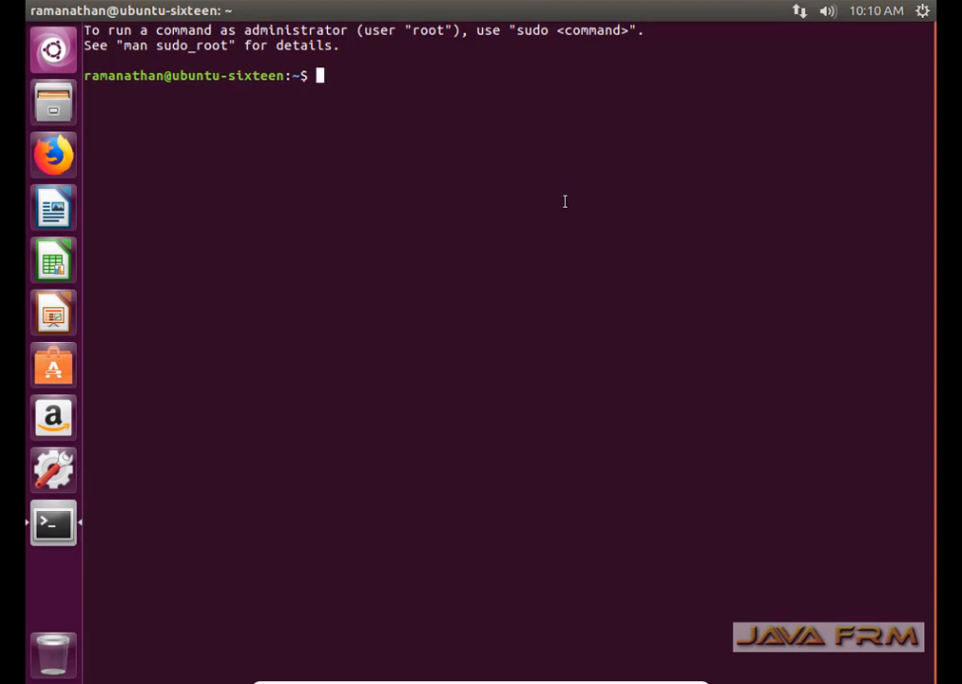
pyautogui.write('df -kh')
pyautogui.press('Return')
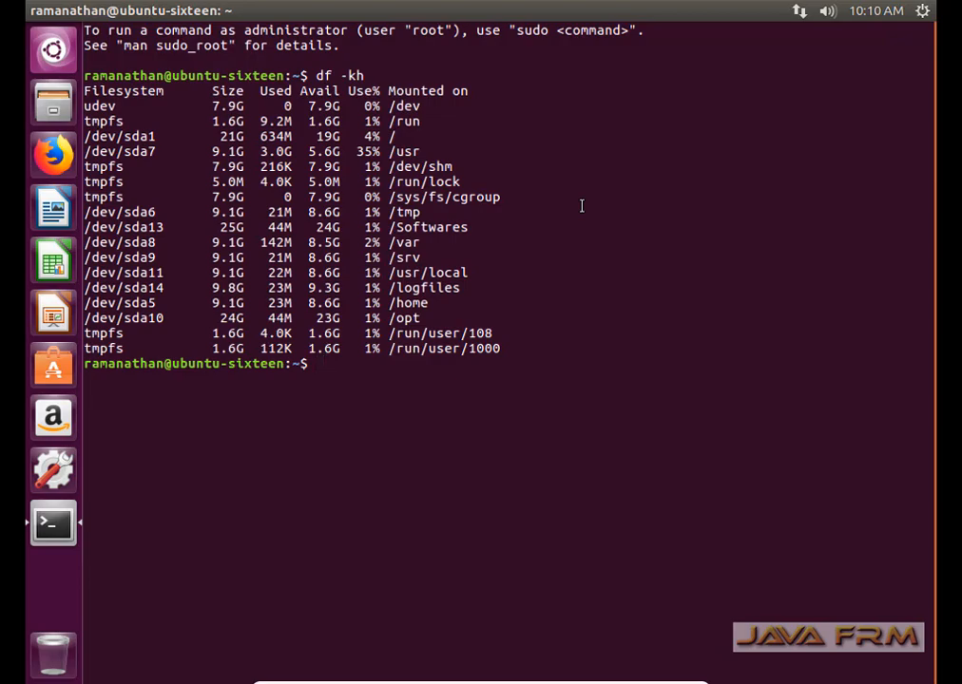
pyautogui.press('Return')
pyautogui.press('Return')
pyautogui.write('free')
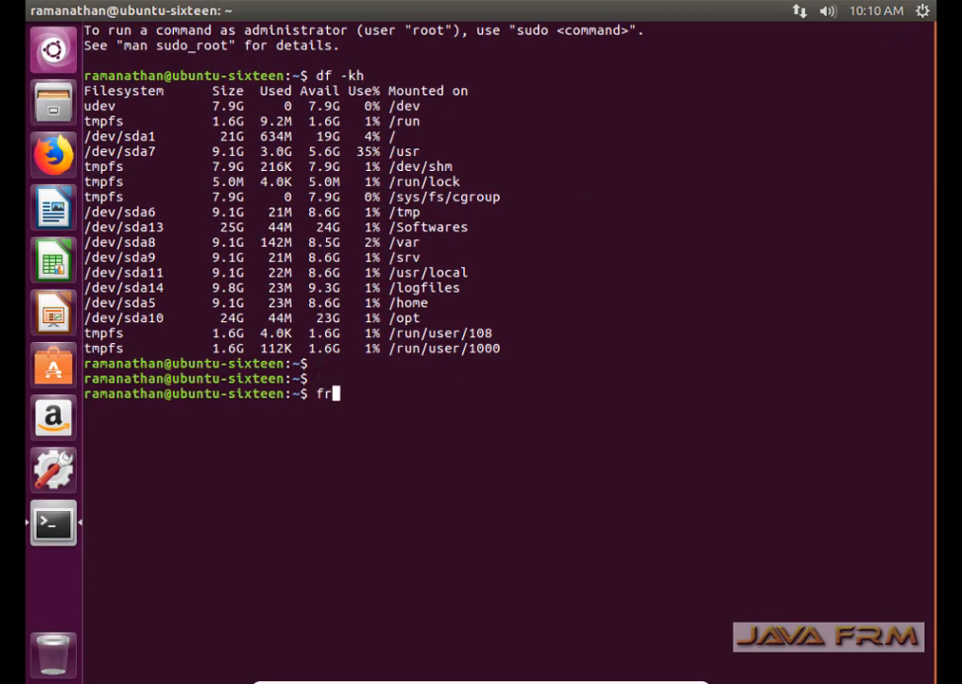
pyautogui.write(' -m')
pyautogui.press('Return')
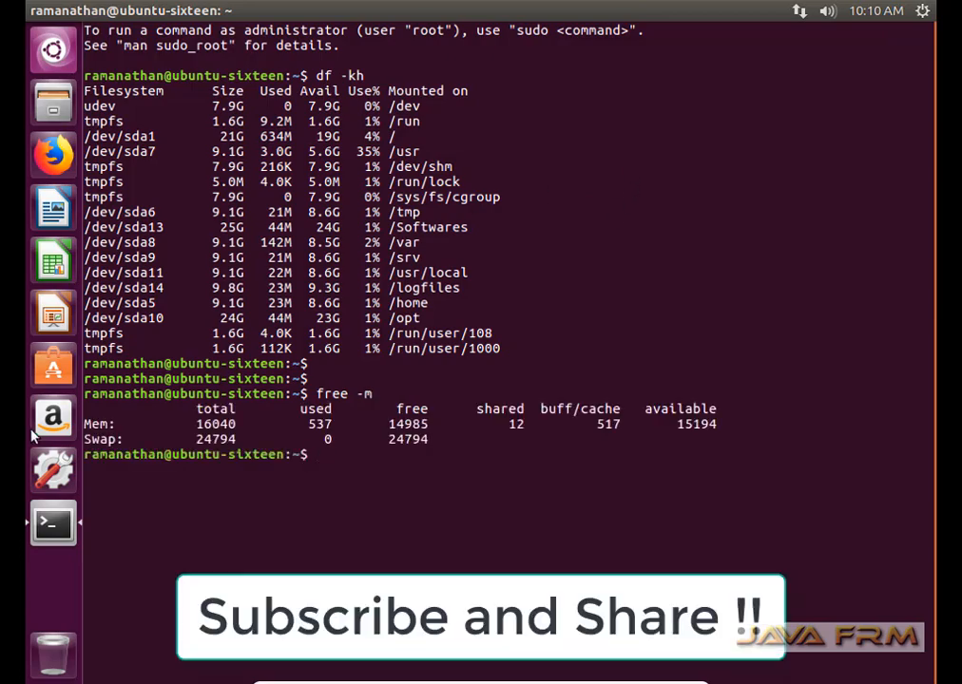
pyautogui.moveTo(192, 427); pyautogui.dragTo(475, 434)
pyautogui.click(120, 448)
pyautogui.moveTo(86, 442); pyautogui.dragTo(582, 440)
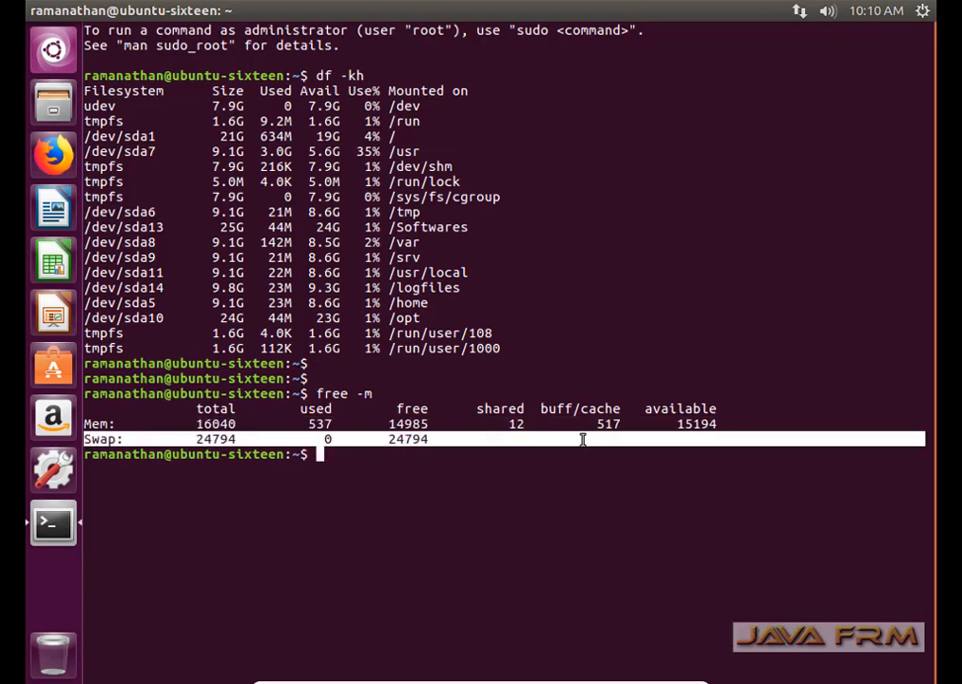
pyautogui.click(425, 481)
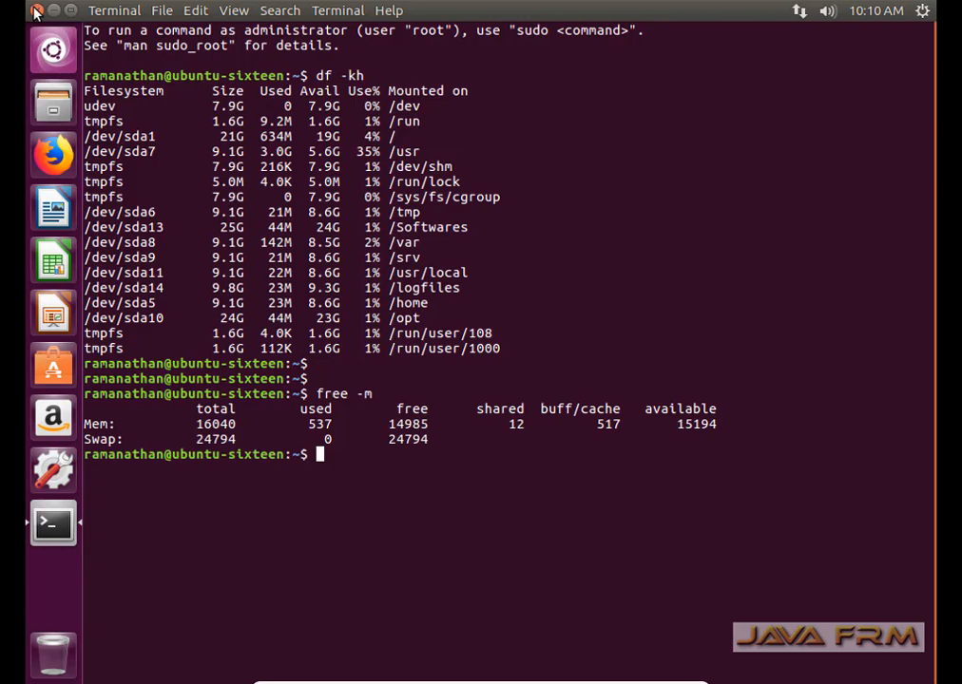
pyautogui.click(36, 10)
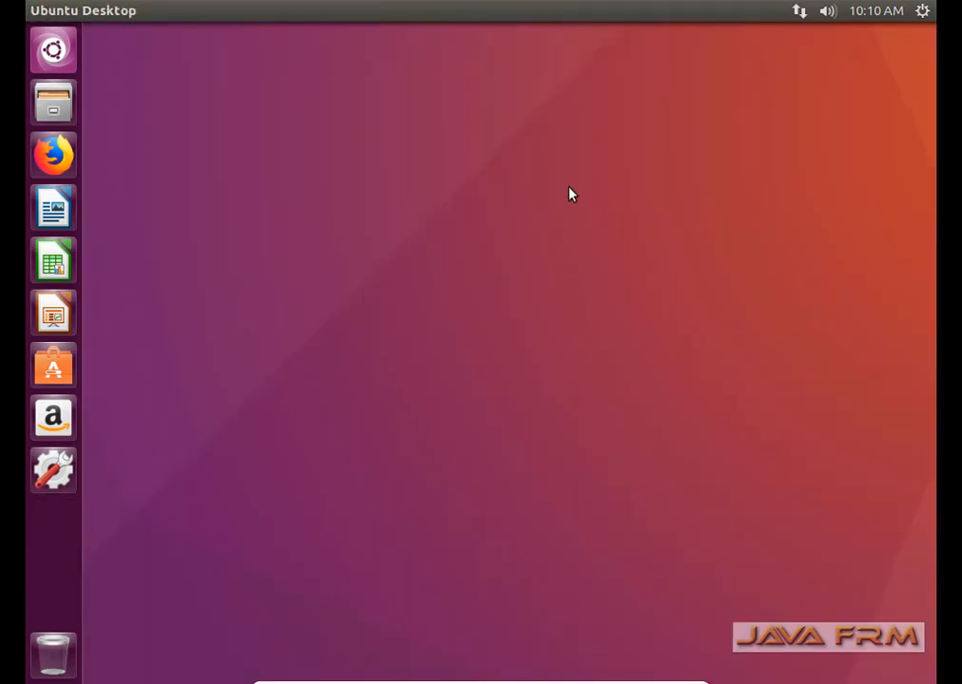